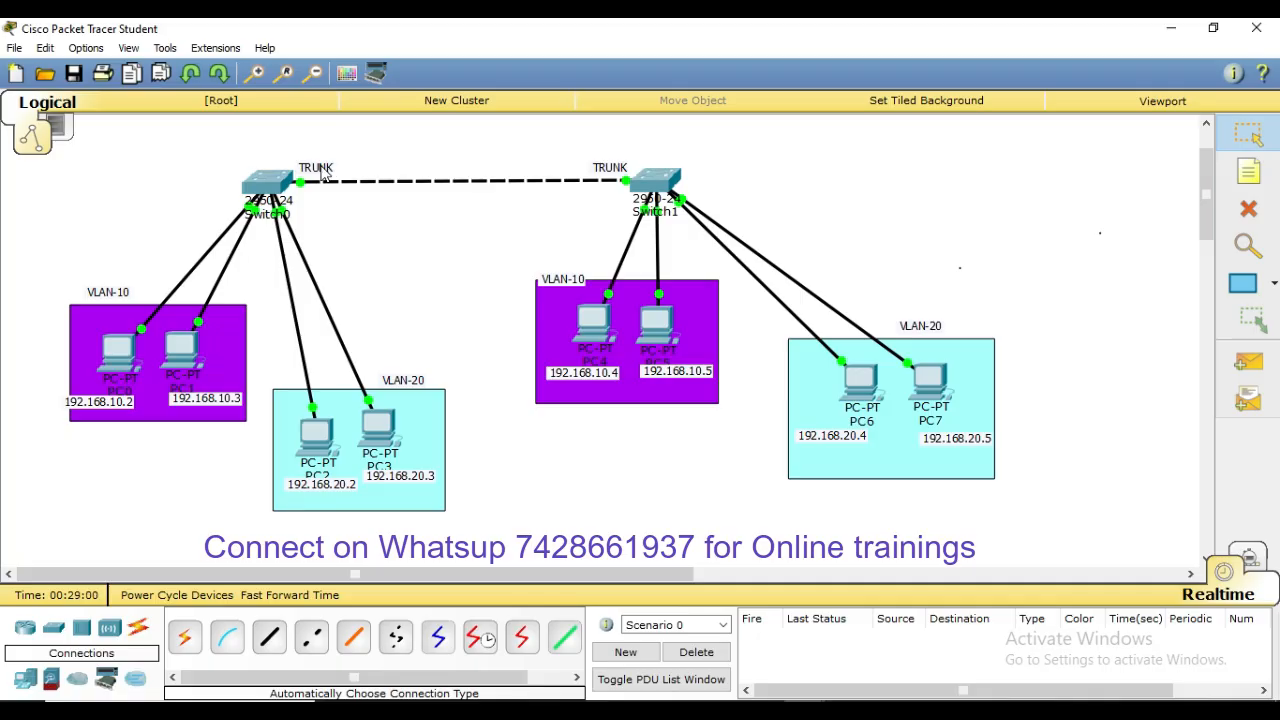
Open Switch0's CLI full-screen and enter global configuration mode with conf t
mouse_move(323, 174)
left_click(268, 180)
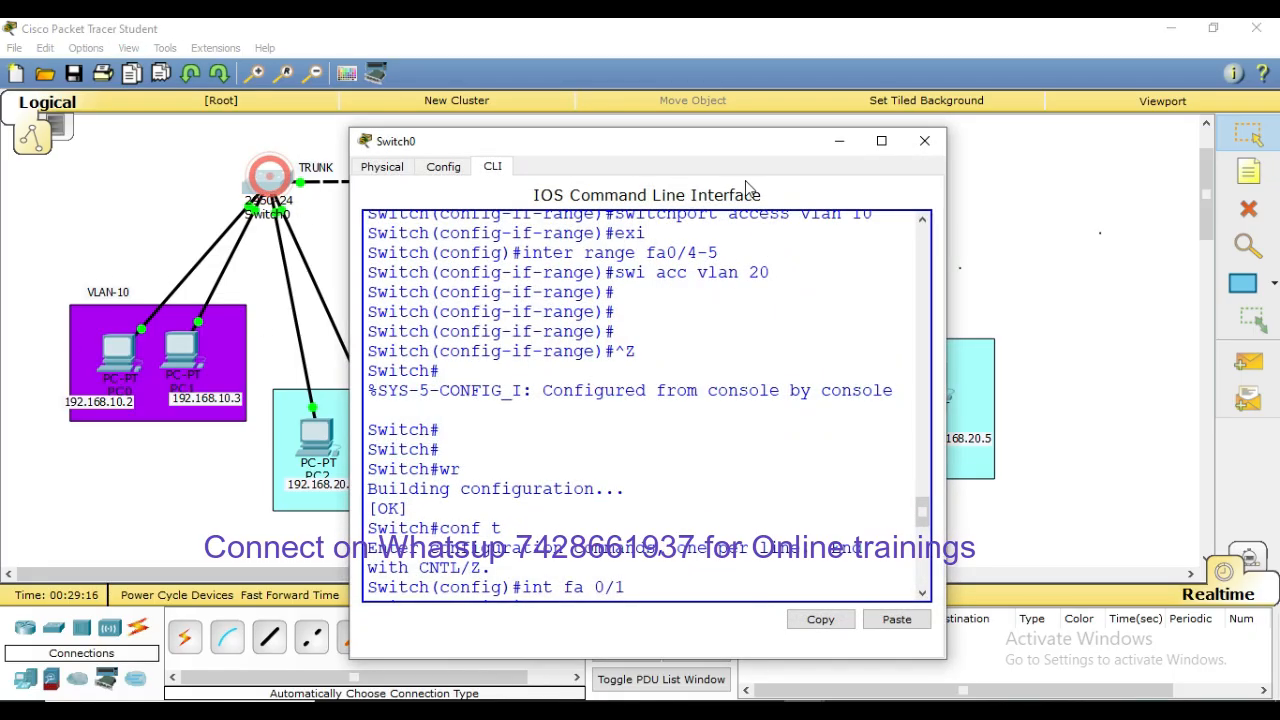
left_click(881, 140)
key("Return")
key("Return")
key("Return")
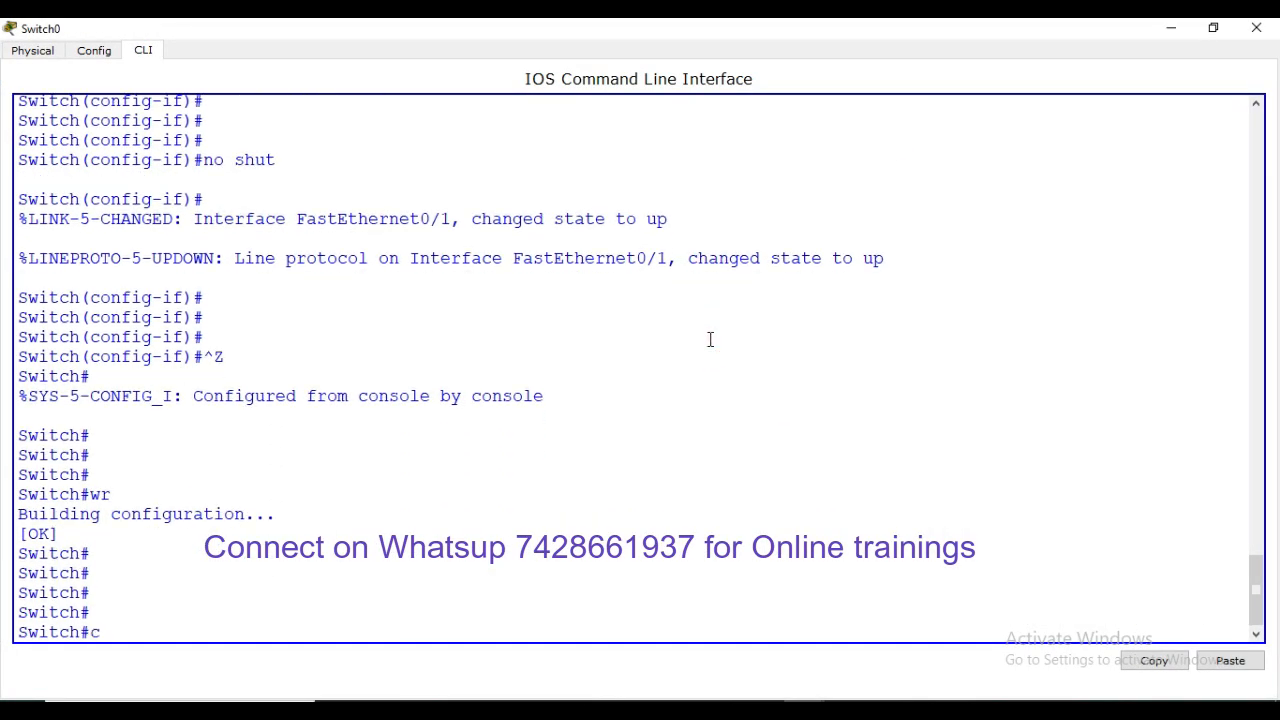
type("conf t")
key("Return")
Set Switch0's interface Fa0/1 to switchport mode trunk
key("Return")
type("itch(config)#inte")
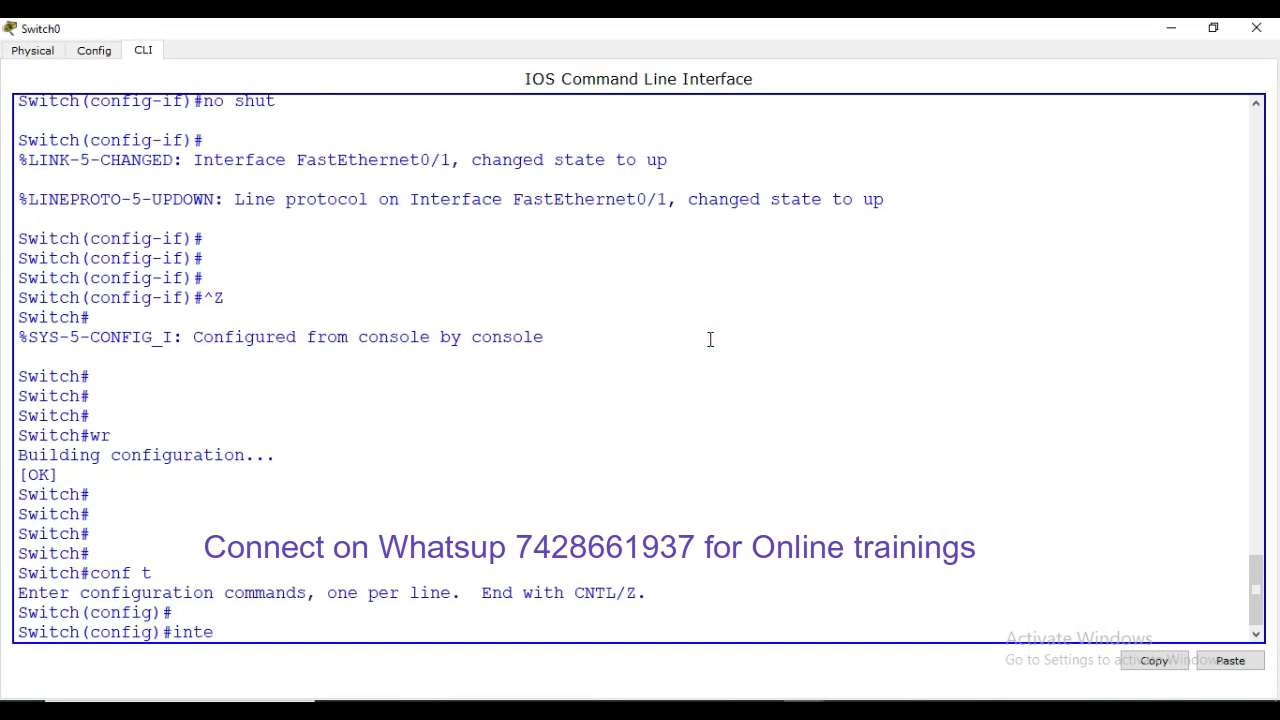
type("r fa0/1")
key("Return")
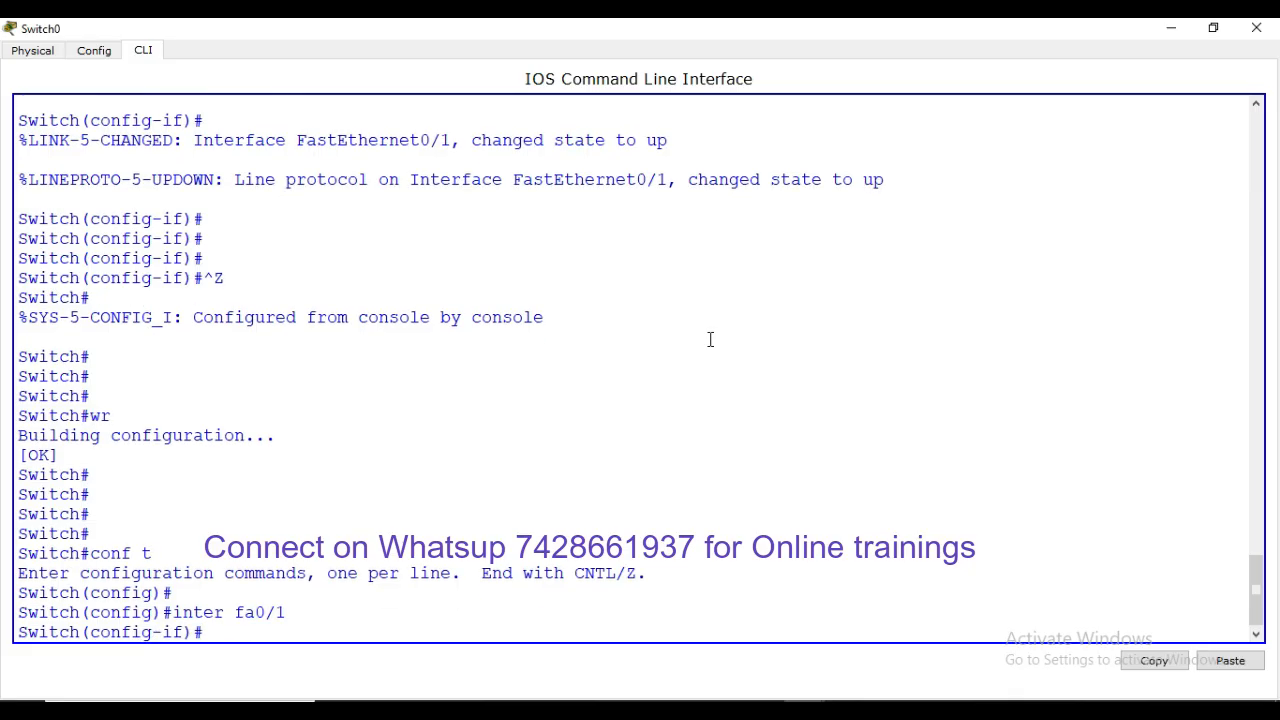
type("swi")
key("Tab")
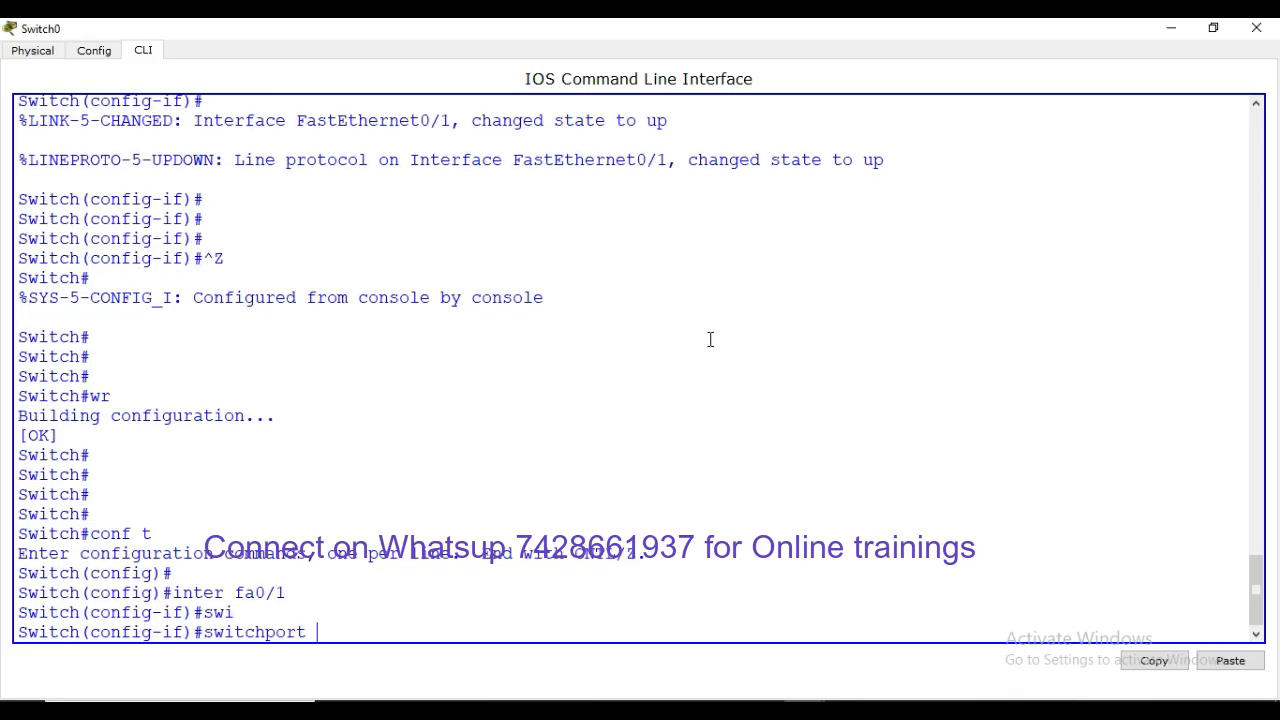
type("mo")
key("Tab")
type("tru")
key("Tab")
key("Return")
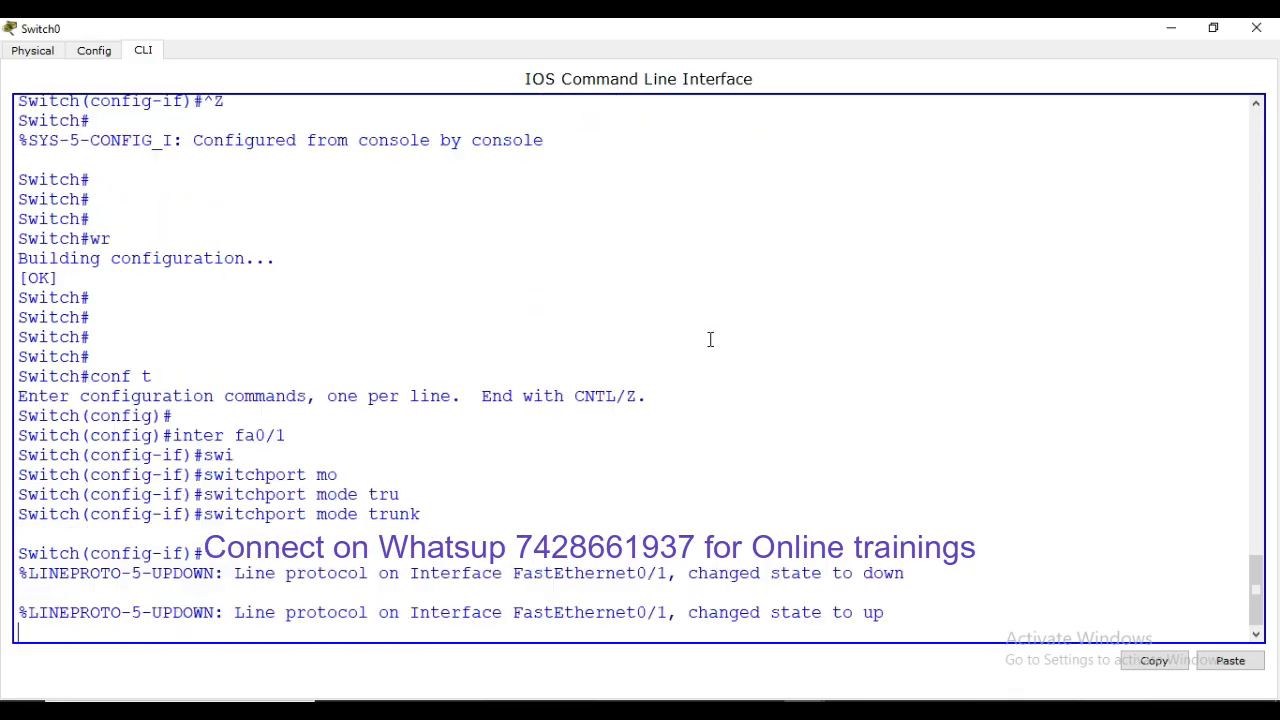
key("Return")
key("Return")
key("Return")
key("Return")
key("Return")
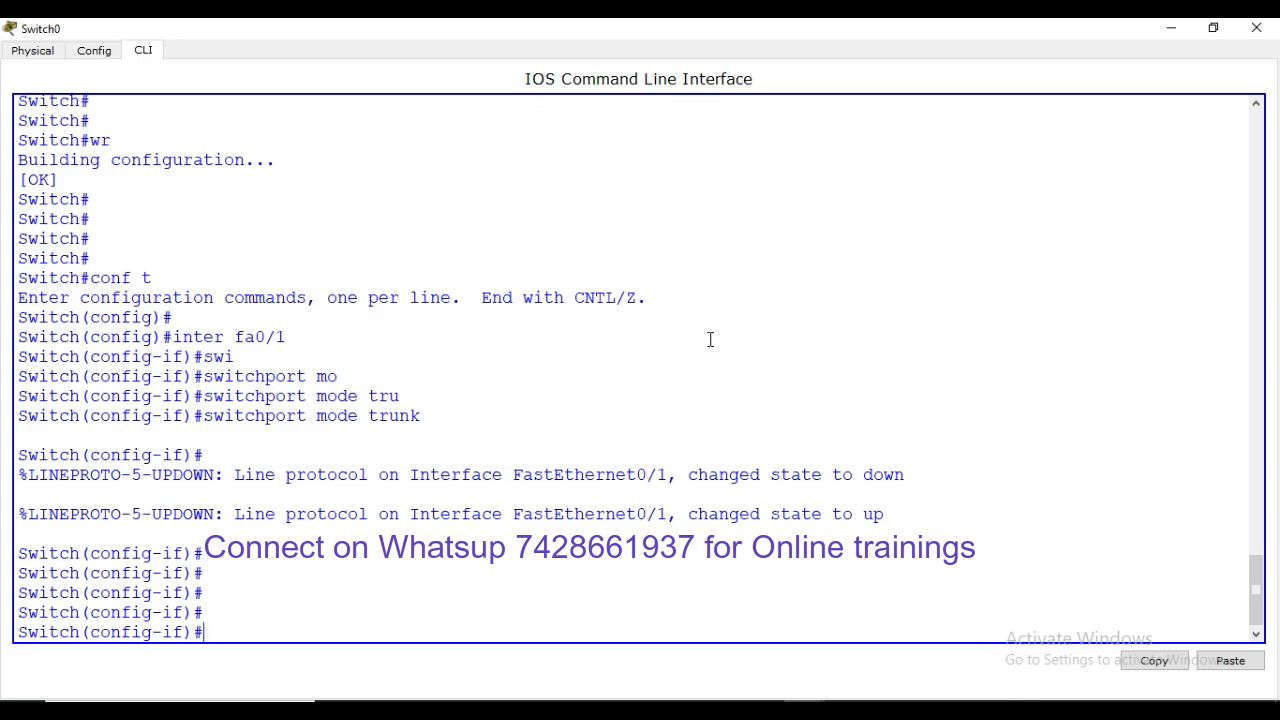
Exit configuration mode and show interfaces trunk, listing Fa0/1 and Fa0/5 trunking
type("swi")
key("Tab")
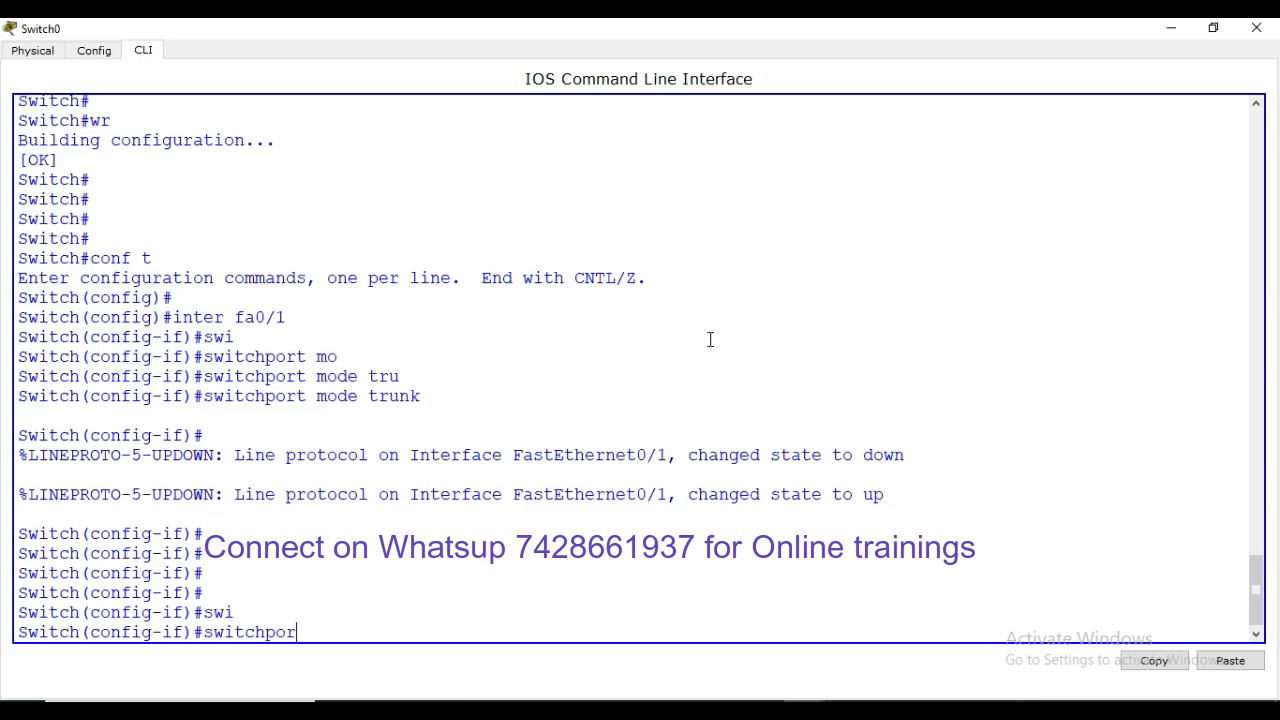
key("BackSpace")
key("BackSpace")
key("BackSpace")
key("BackSpace")
key("BackSpace")
key("BackSpace")
key("BackSpace")
key("BackSpace")
key("BackSpace")
key("ctrl+z")
key("Return")
key("Return")
key("Return")
key("Return")
key("Return")
key("Return")
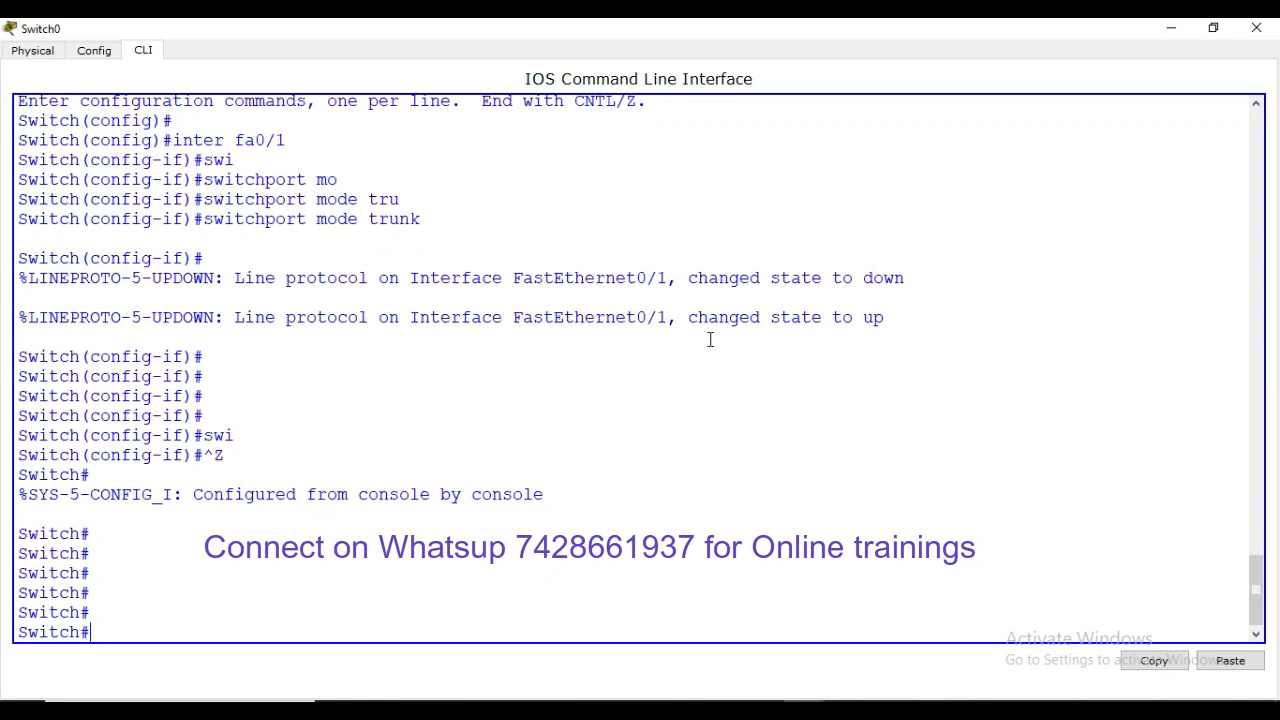
type("sh inter trun")
key("Tab")
key("Return")
key("Return")
key("Return")
key("Return")
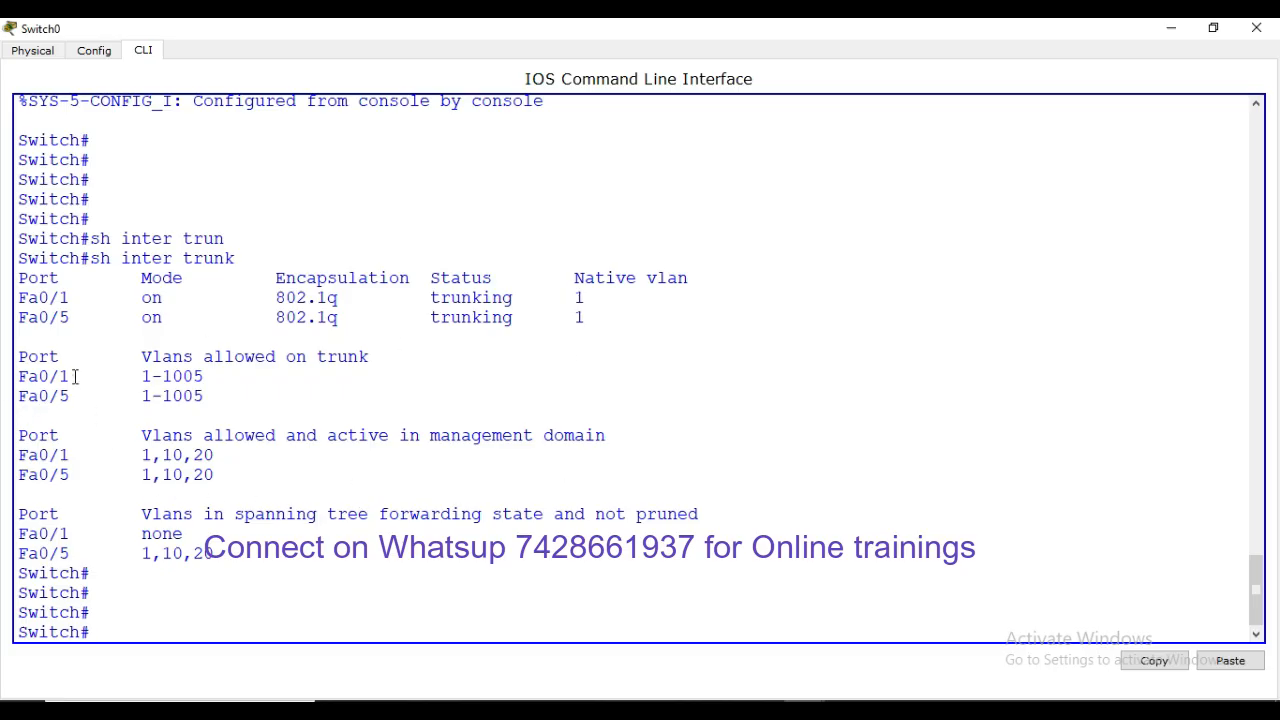
Highlight the Fa0/1 row allowing VLANs 1-1005 in the trunk table
left_click_drag(75, 376, 10, 375)
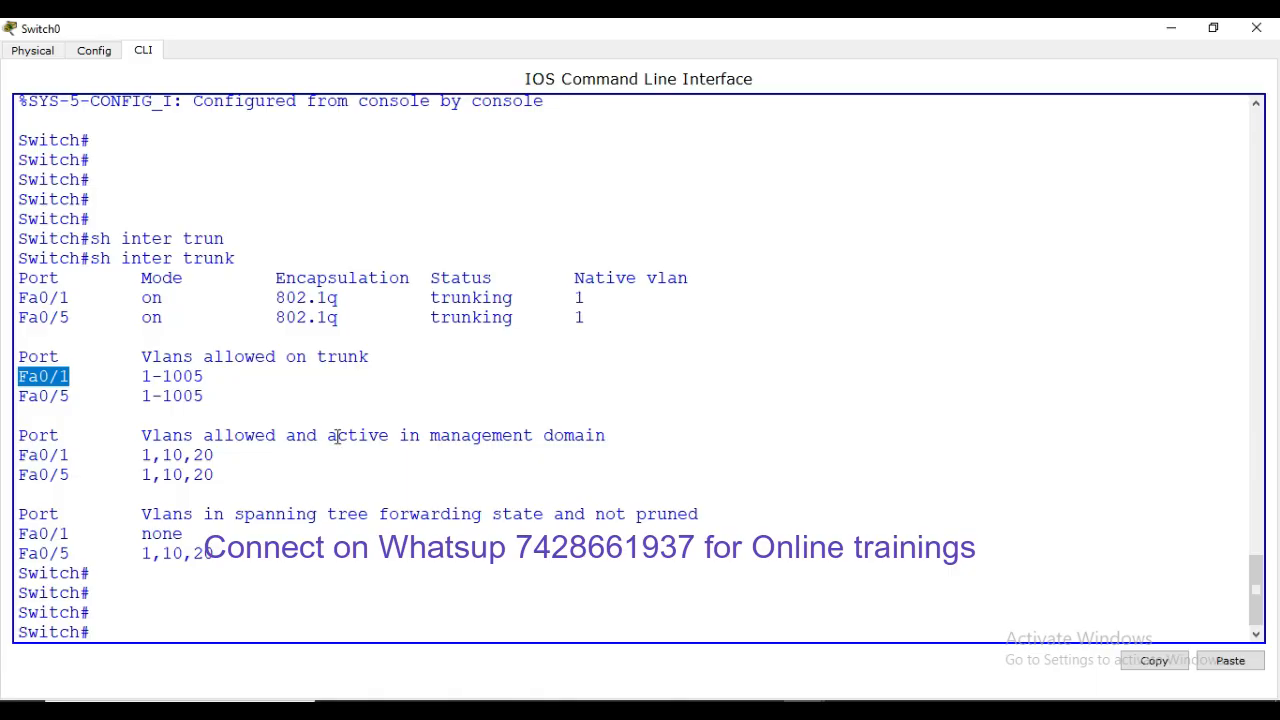
left_click(92, 402)
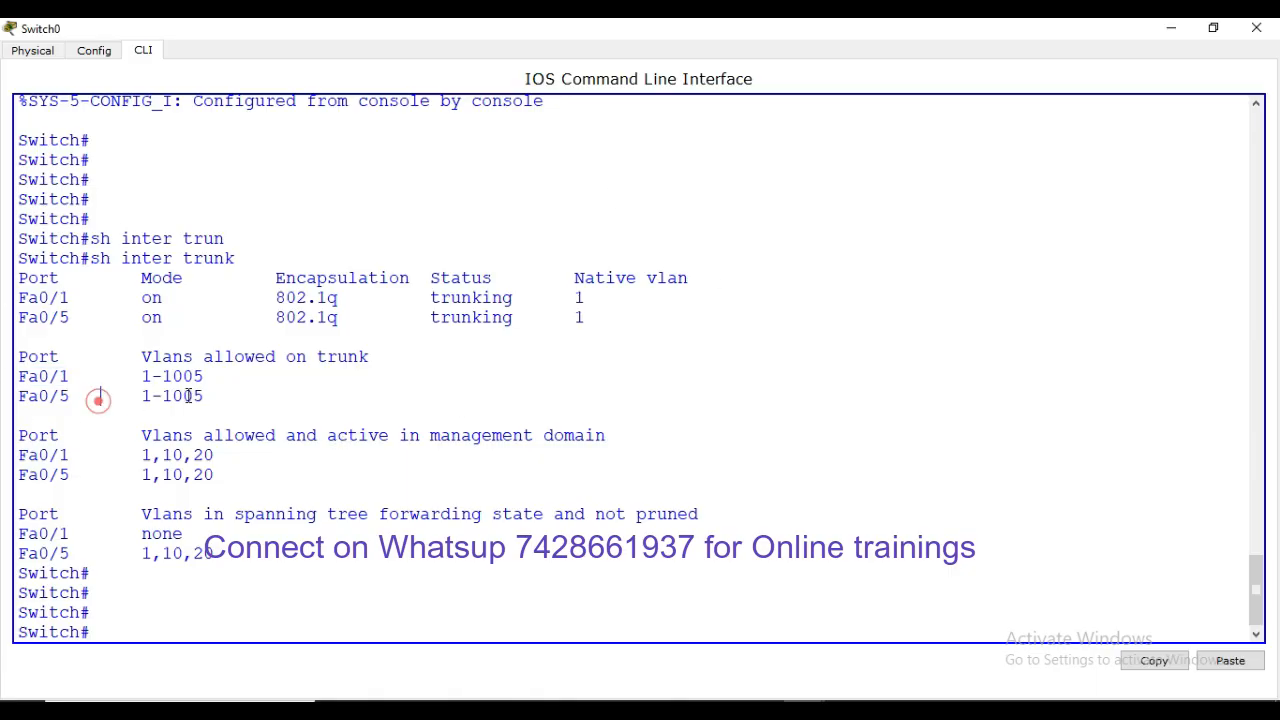
triple_click(205, 375)
left_click(370, 378)
left_click(209, 374)
scroll(335, 422, "up", 3)
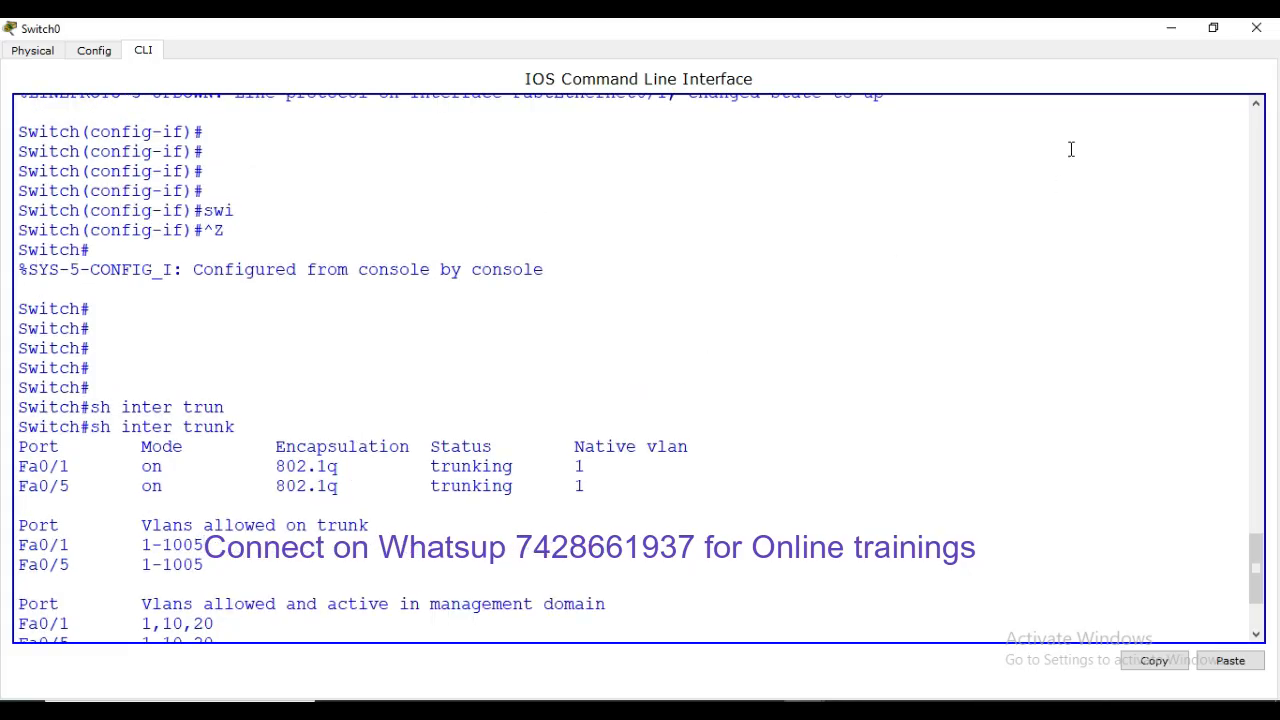
Restore and re-maximize Switch0's terminal, then enter global configuration mode
left_click(1200, 36)
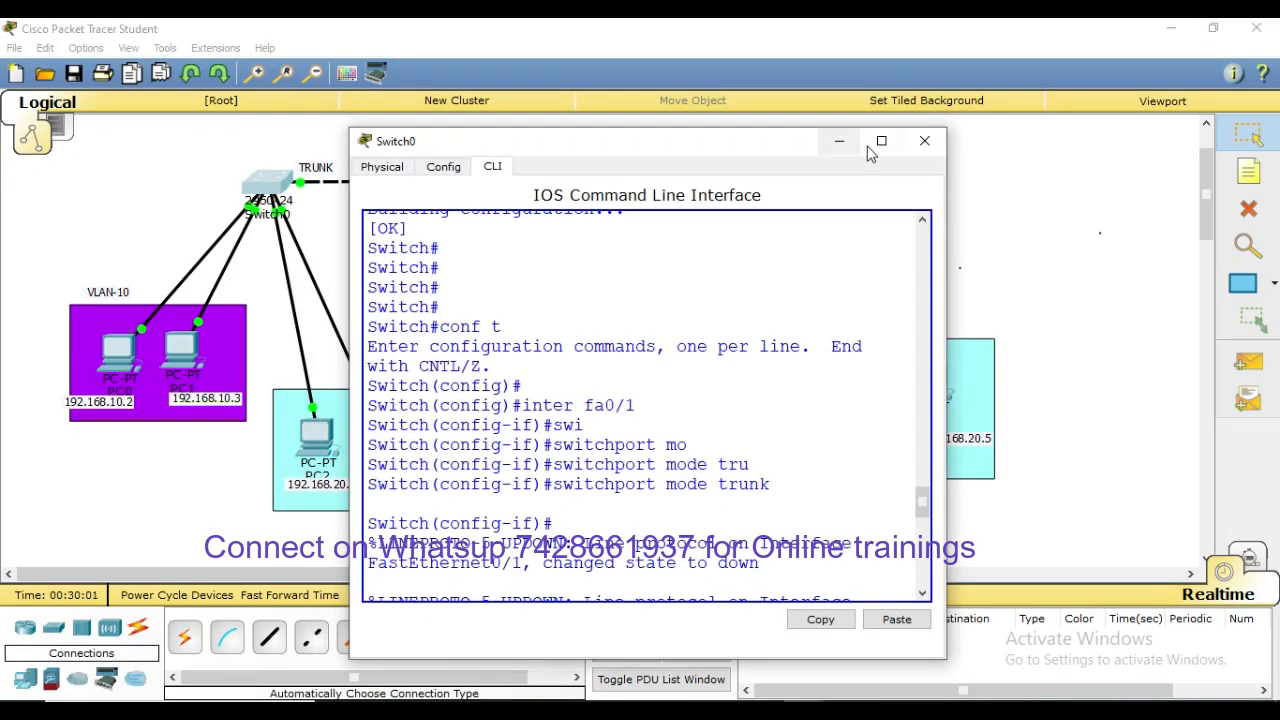
left_click(876, 132)
left_click(686, 446)
scroll(686, 446, "down", 4)
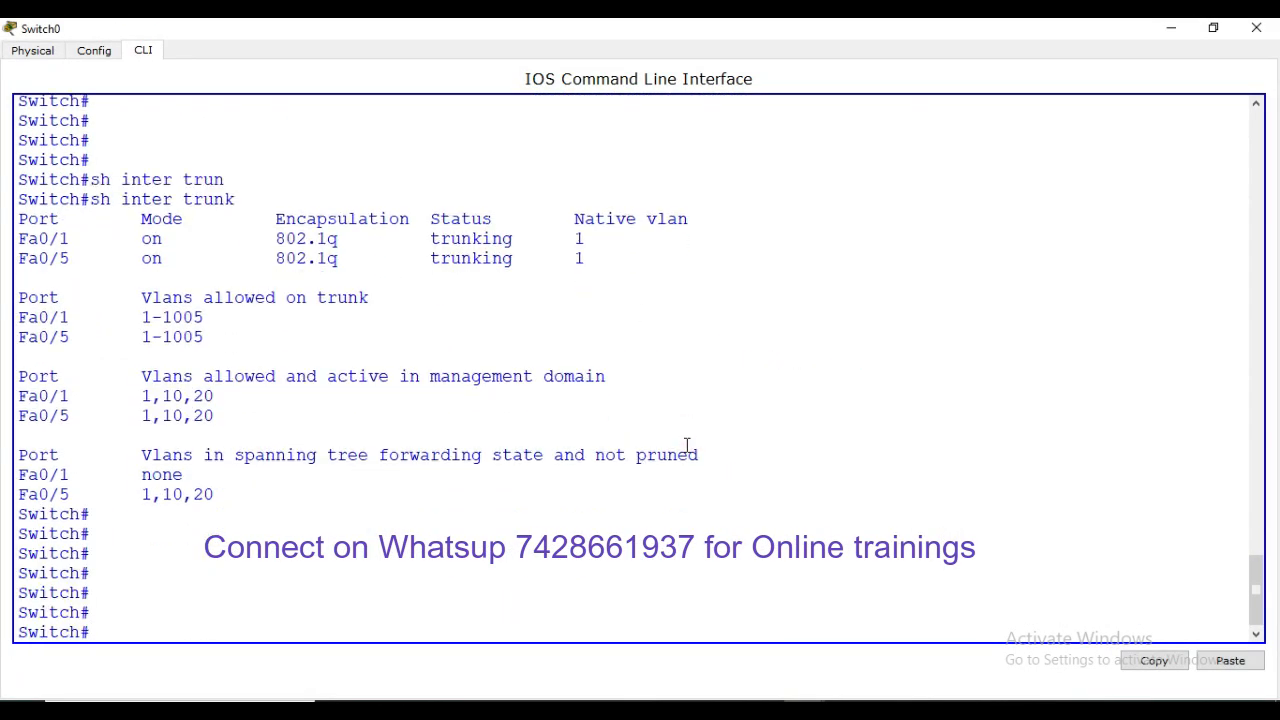
type("conf t")
key("Return")
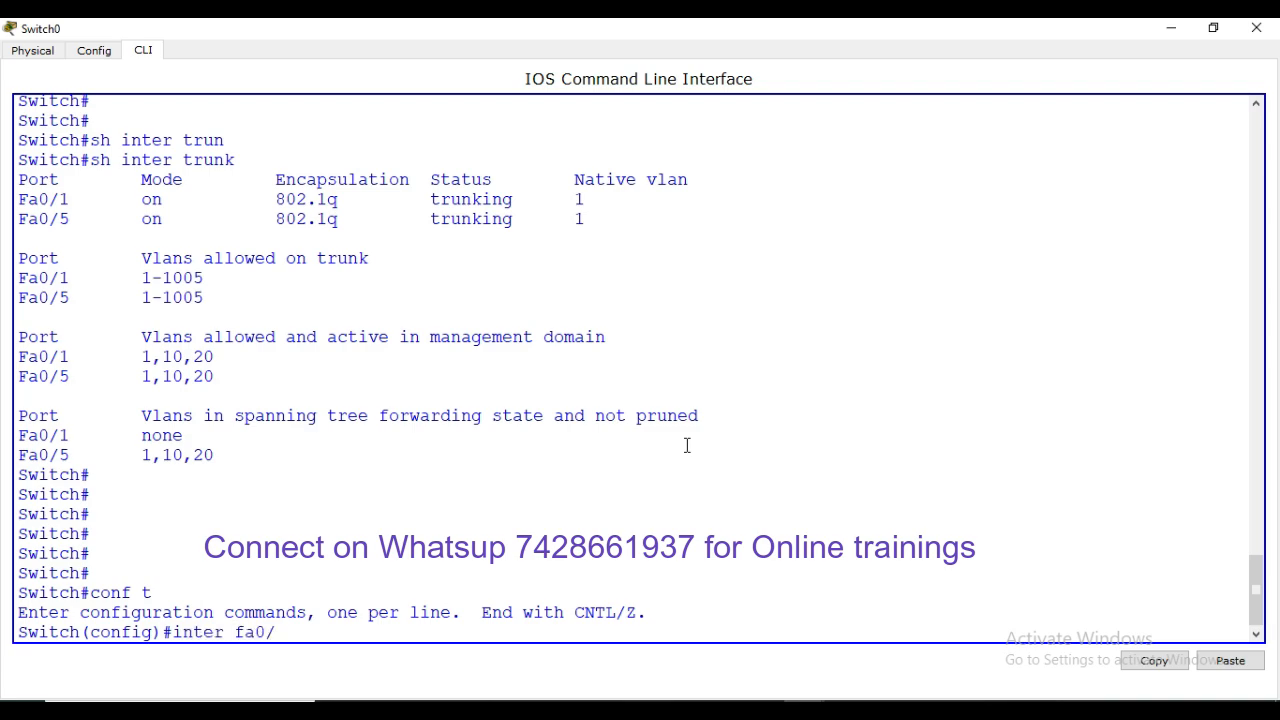
Make Fa0/5 an access port assigned to VLAN 20
key("Return")
key("Return")
key("Return")
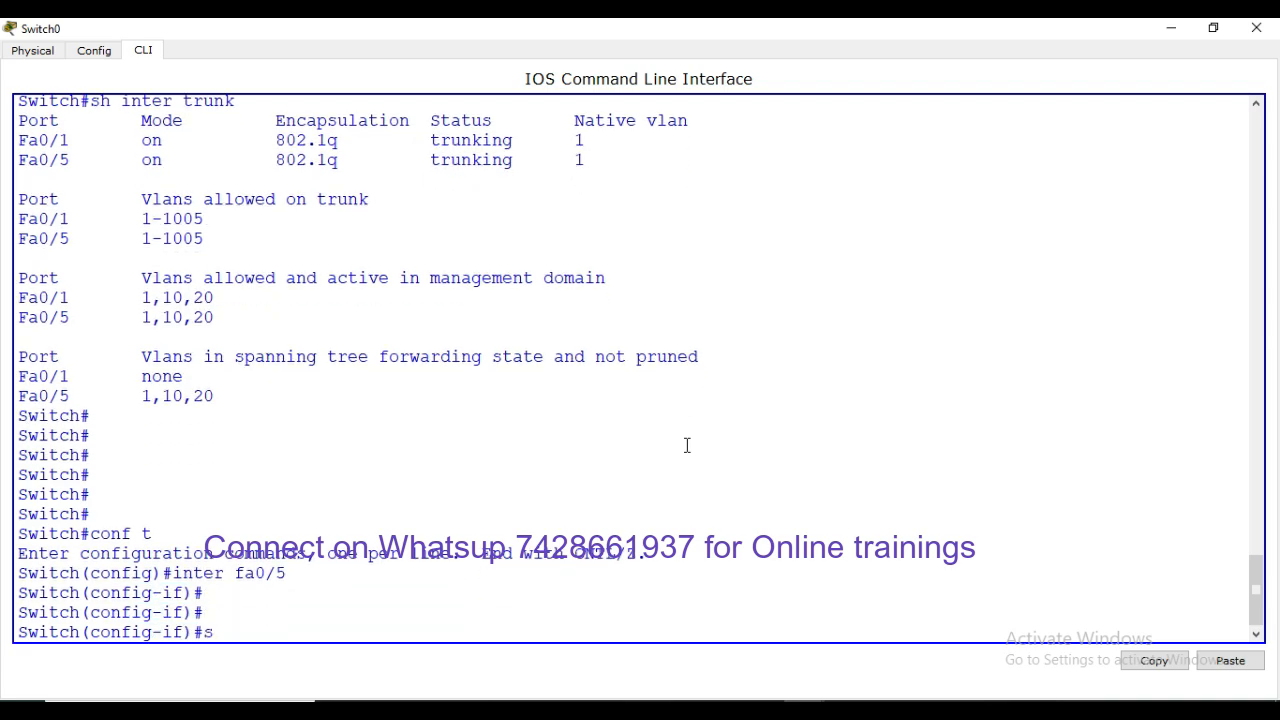
type("swi")
key("Tab")
type("mo")
key("Tab")
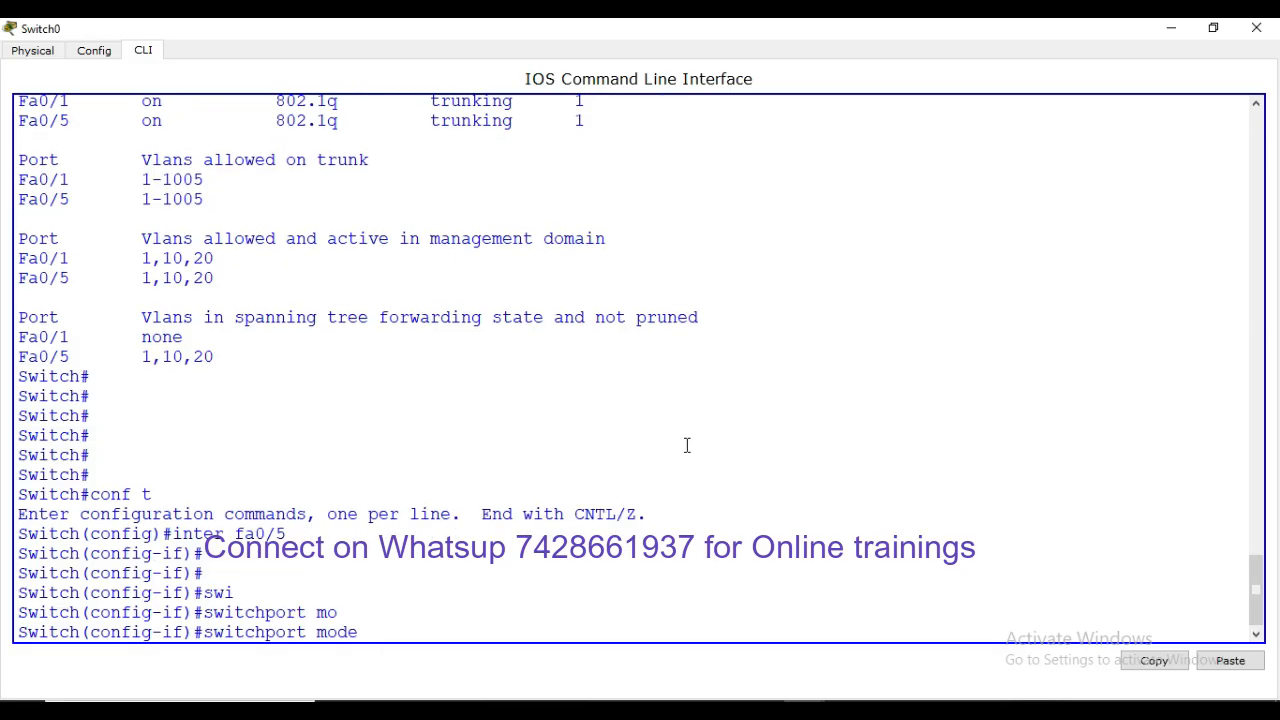
type("acc")
key("Tab")
key("Return")
type("swi")
key("Tab")
type("acc")
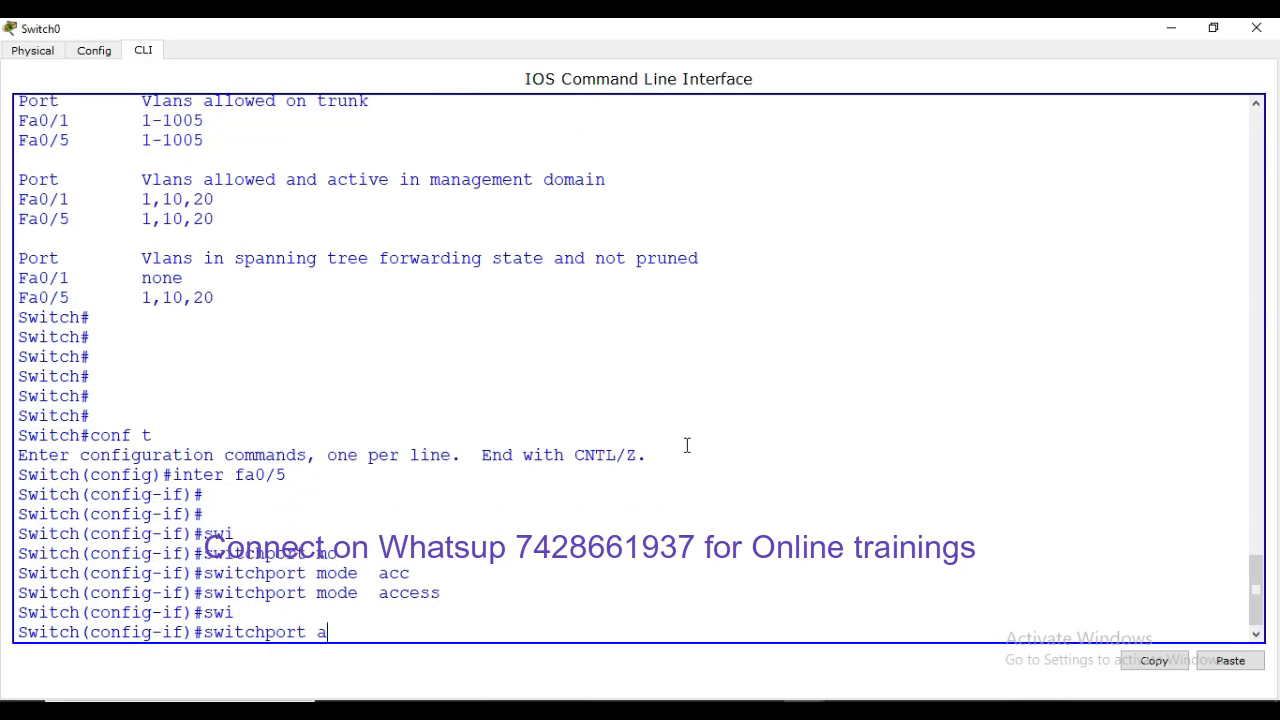
key("Tab")
type("vlan")
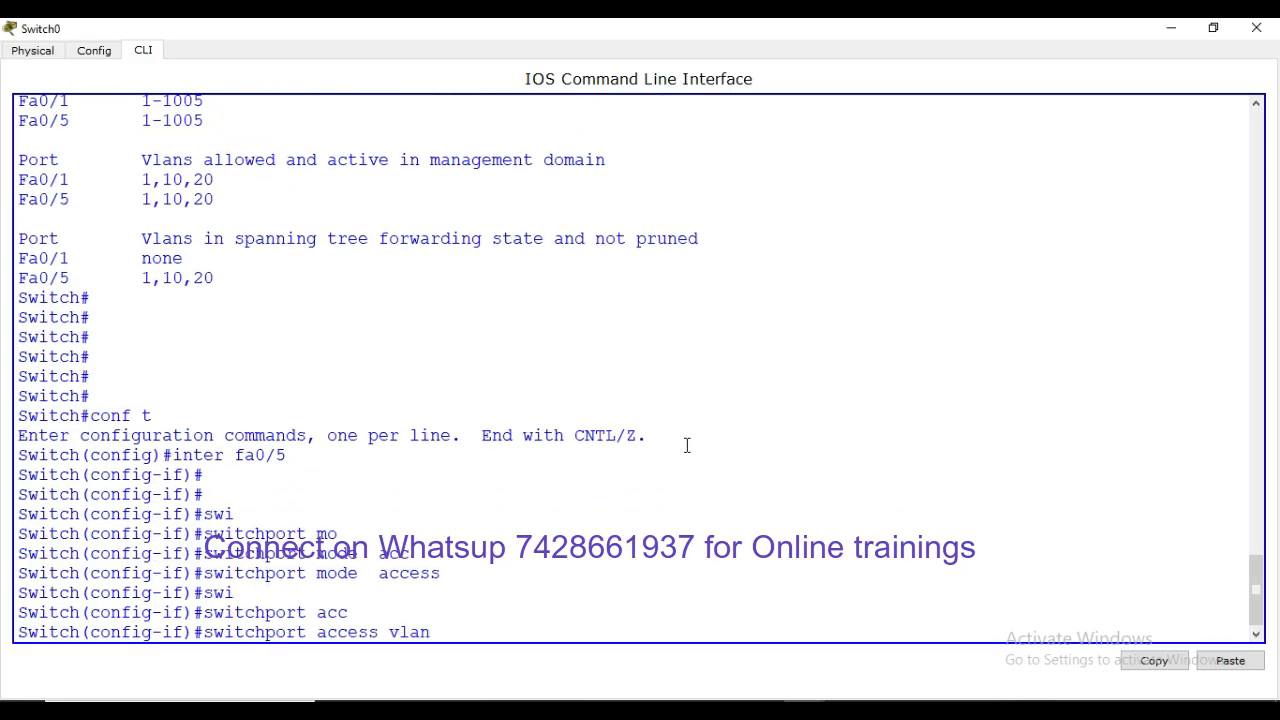
type(" 20")
key("Return")
Exit configuration mode, save with wr, and minimize Switch0's console
key("Return")
key("Return")
key("ctrl+z")
key("Return")
key("Return")
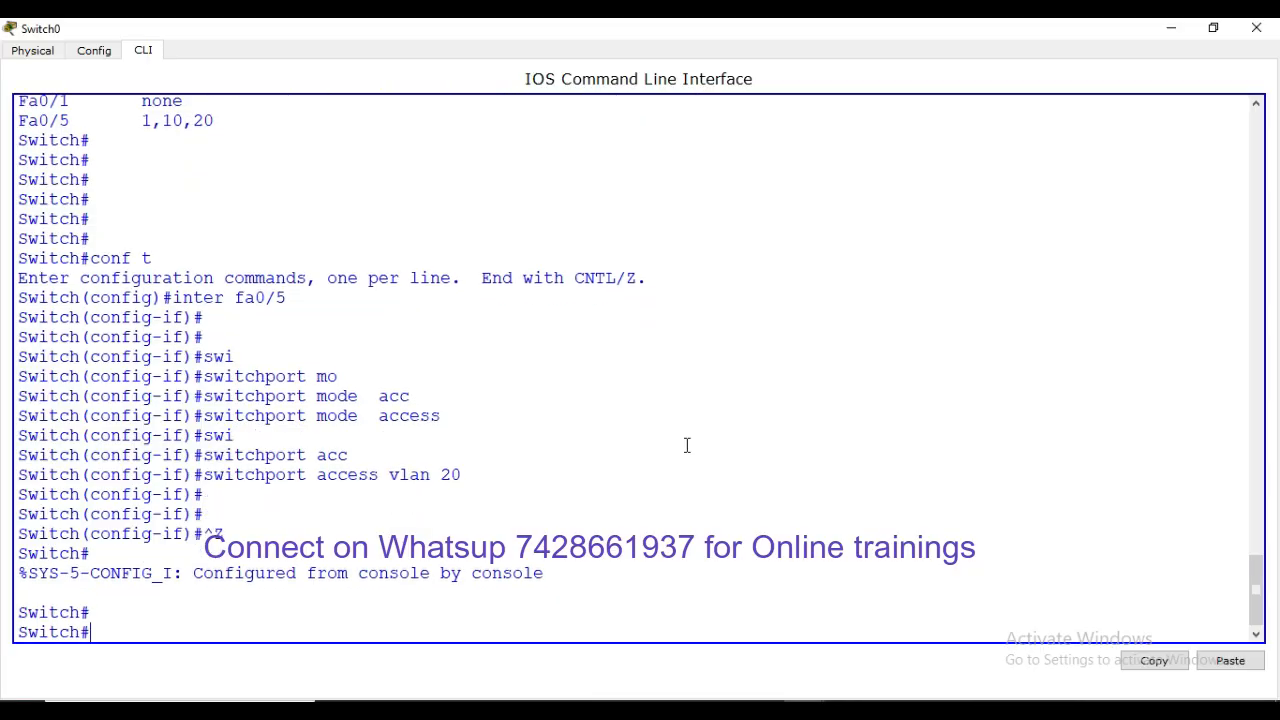
type("wr")
key("Return")
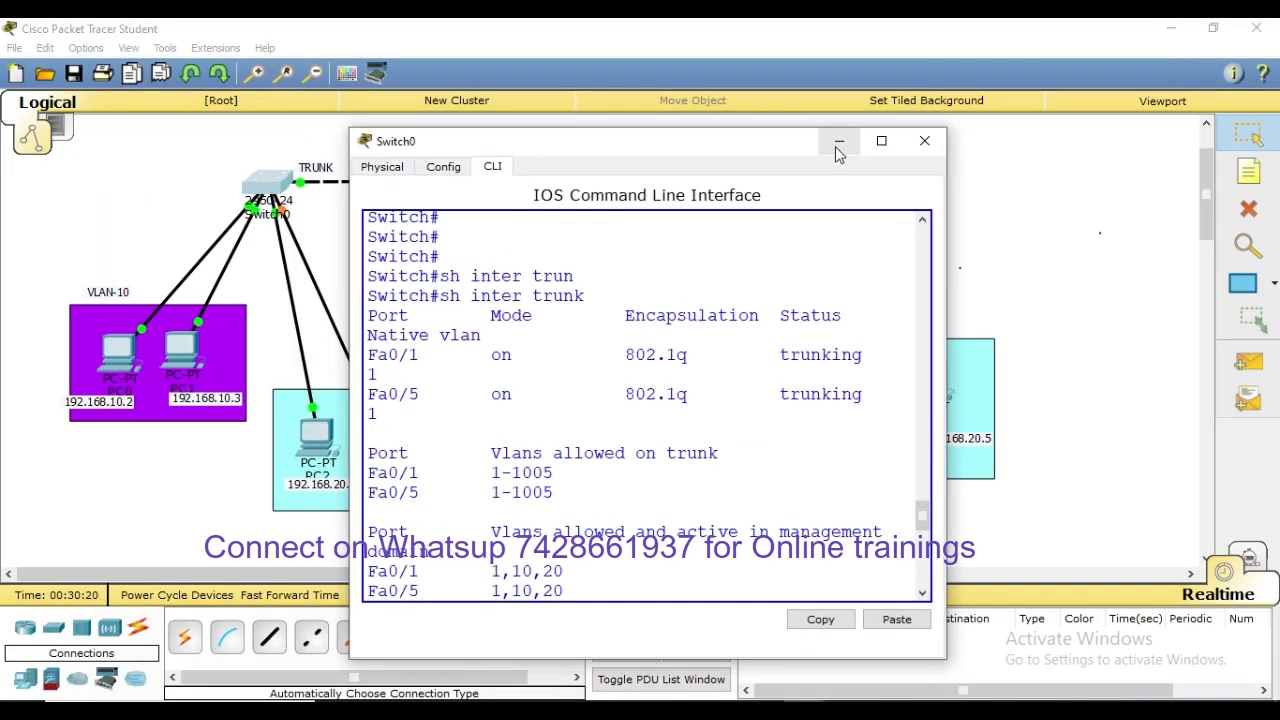
left_click(839, 141)
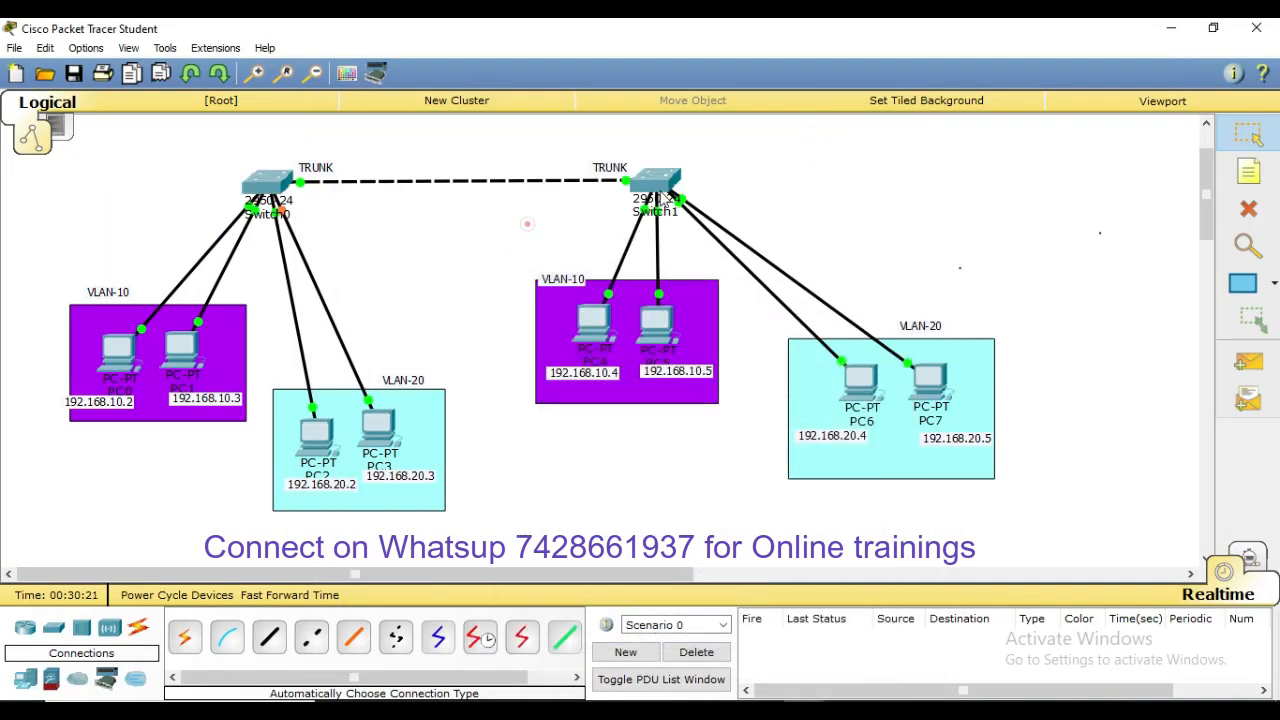
Open Switch1's CLI full-screen and enter configuration for interface Fa0/1
left_click(668, 176)
left_click(881, 141)
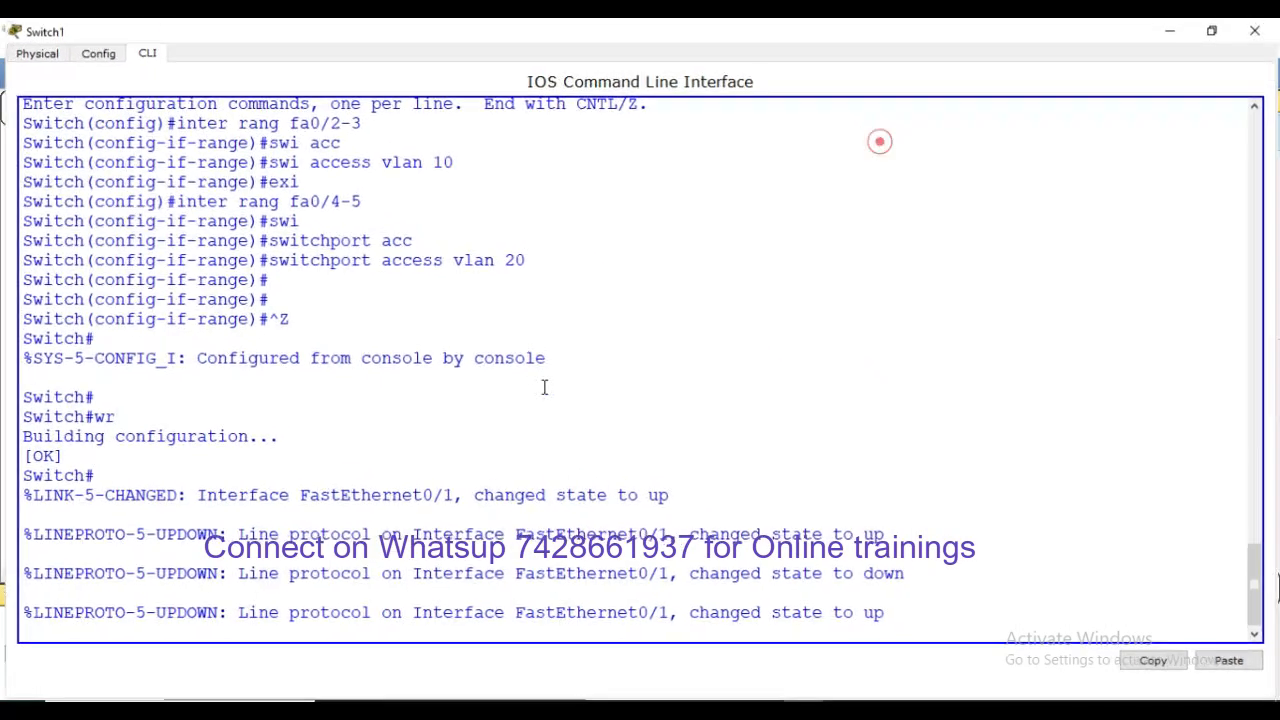
left_click(543, 384)
type("conf t")
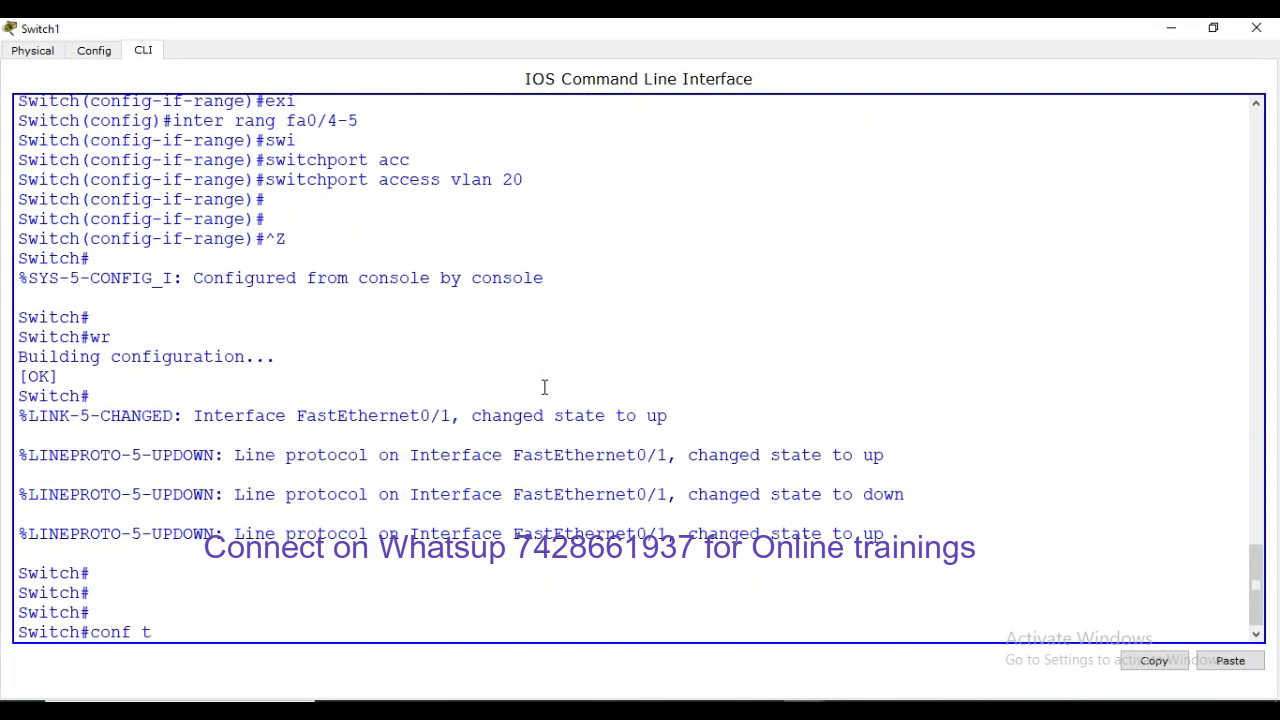
key("Return")
type("itch(config)#inter fa 0")
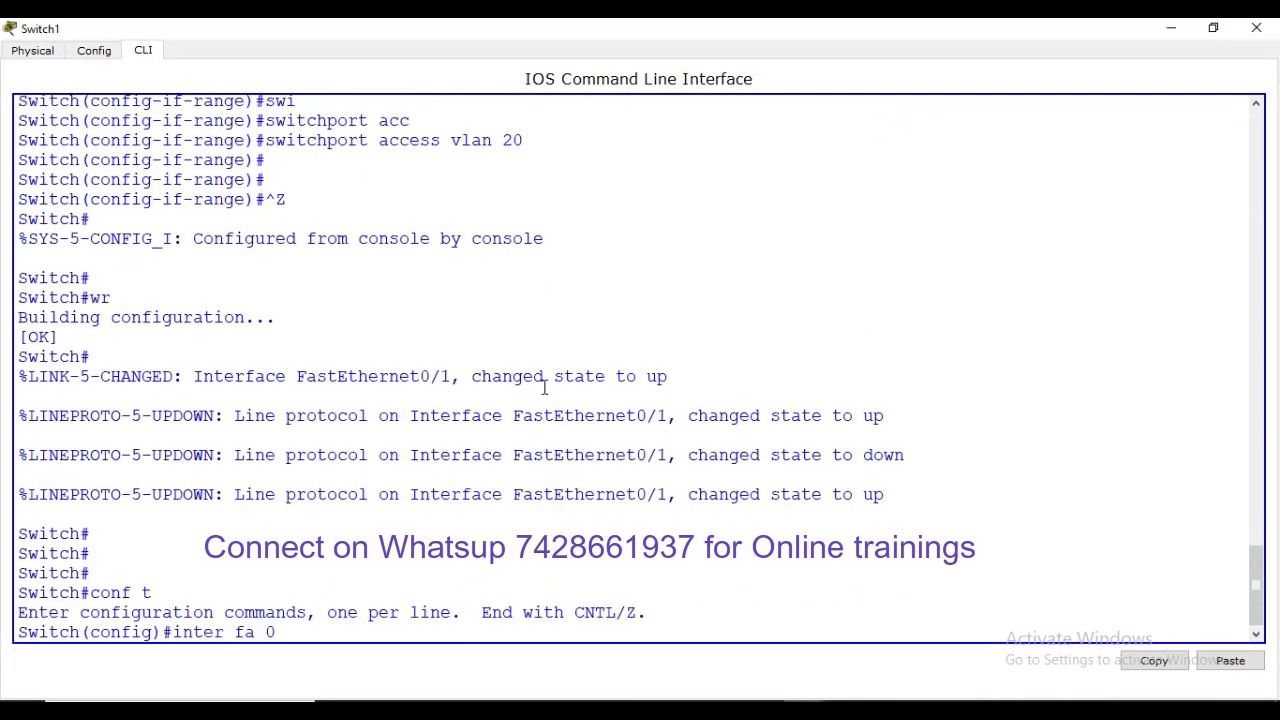
type("/1")
key("Return")
key("Return")
key("Return")
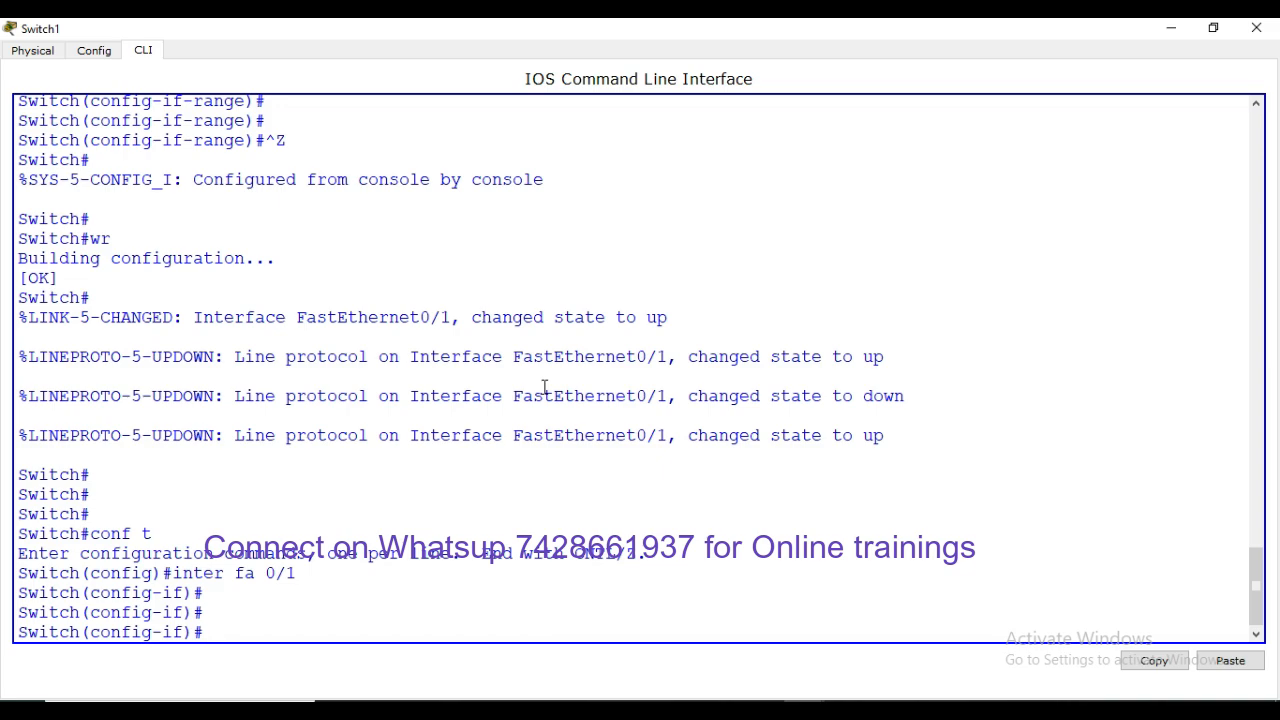
Set Switch1's Fa0/1 to switchport mode trunk
type("i")
key("Tab")
type("mo t")
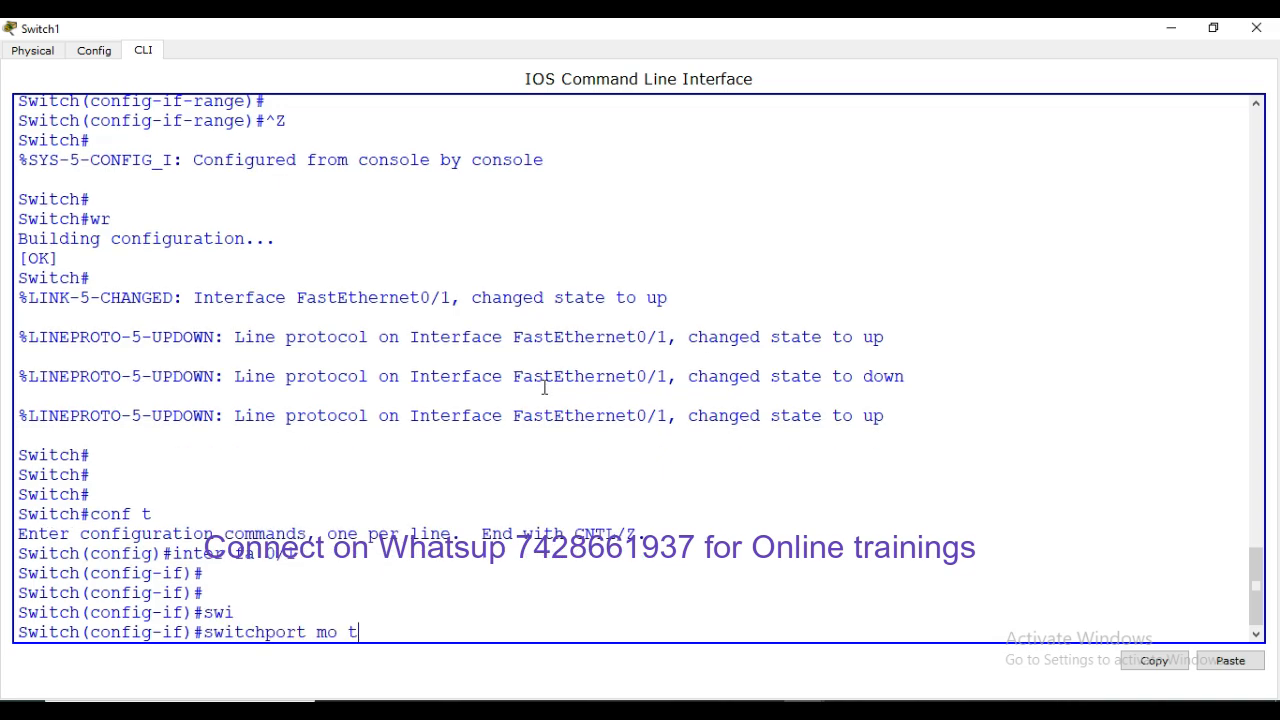
type("r")
key("Tab")
key("Return")
key("Return")
key("Return")
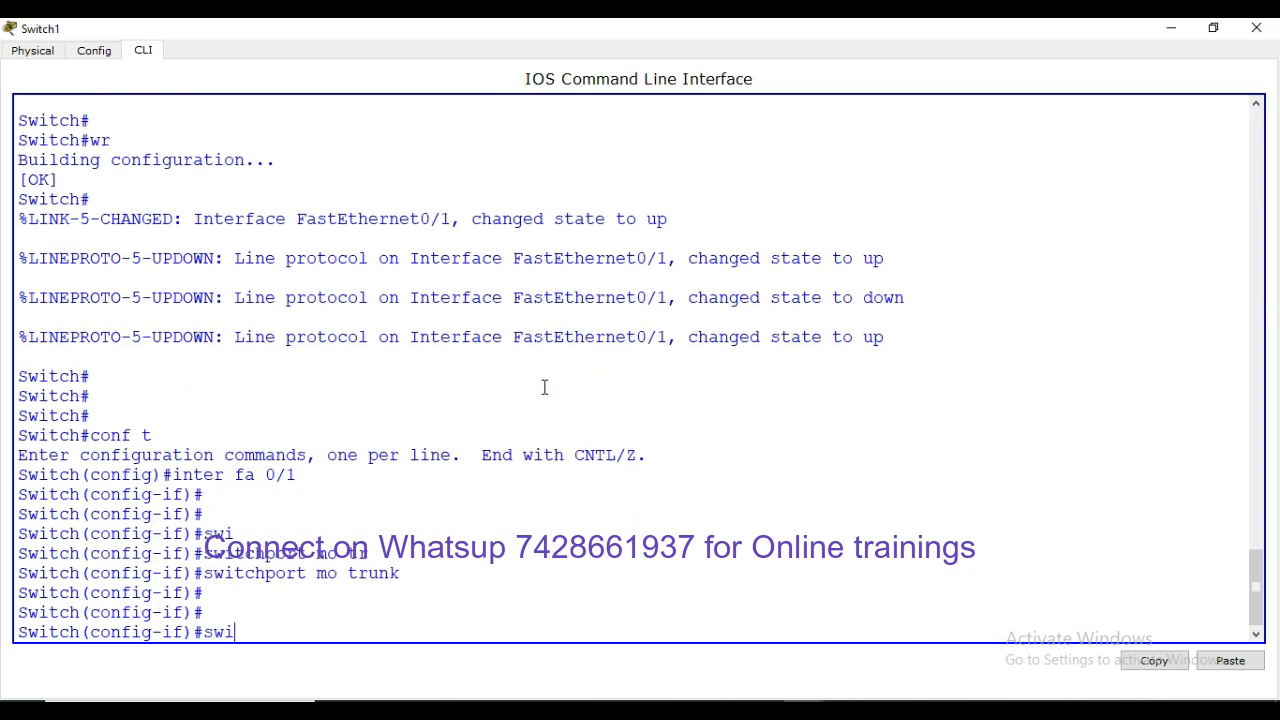
Start the 'switchport trunk allowed vlan' command, then minimize Switch1's console
type("swi")
key("Tab")
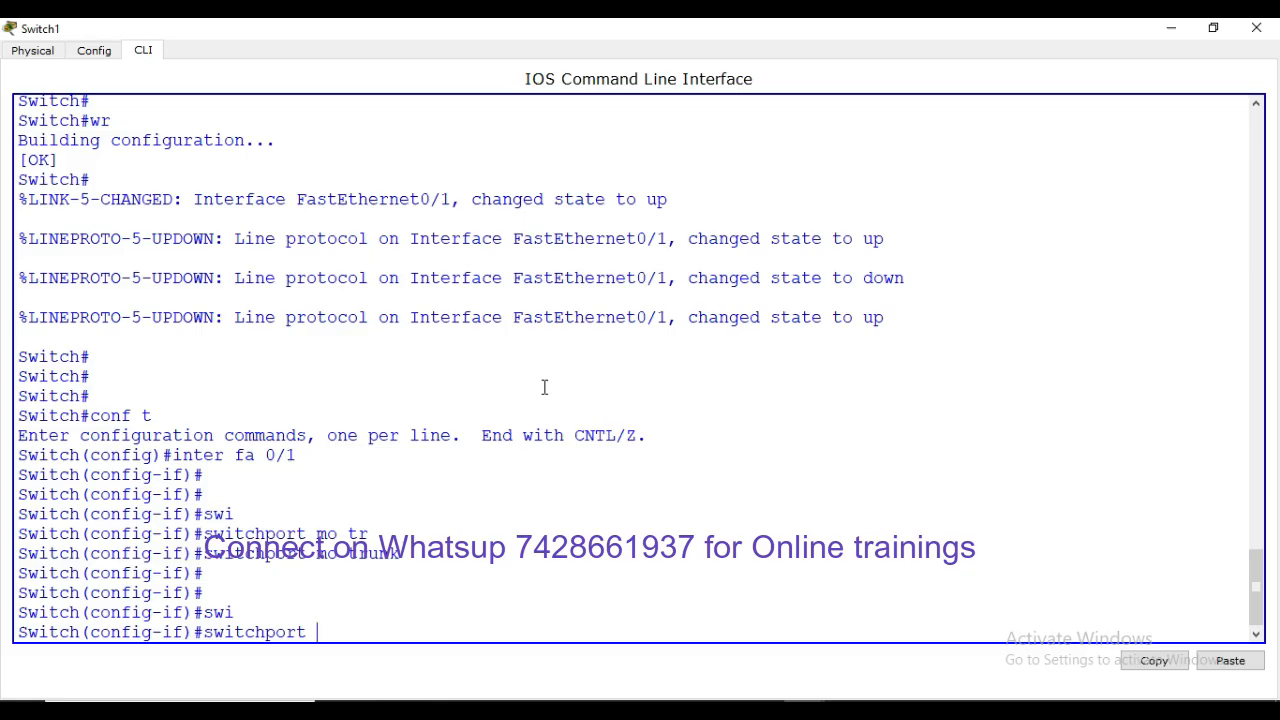
type("tr")
key("Tab")
type("all")
key("Tab")
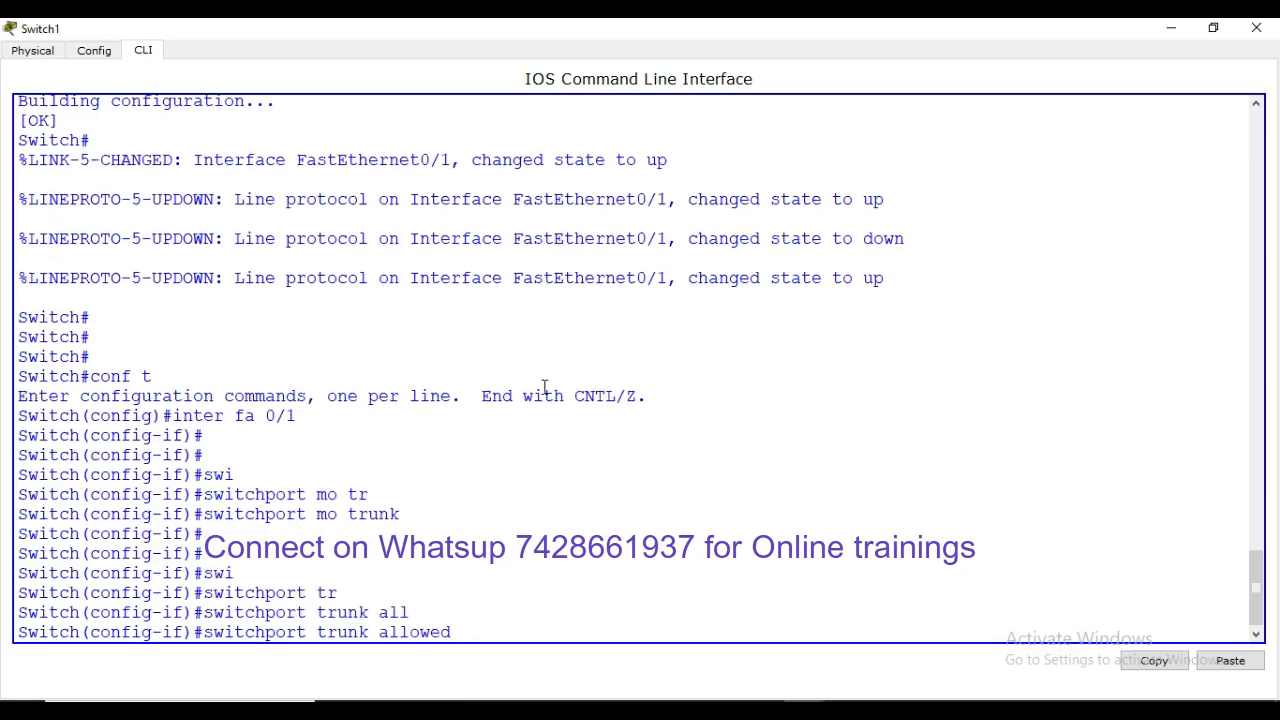
type("vla")
key("Tab")
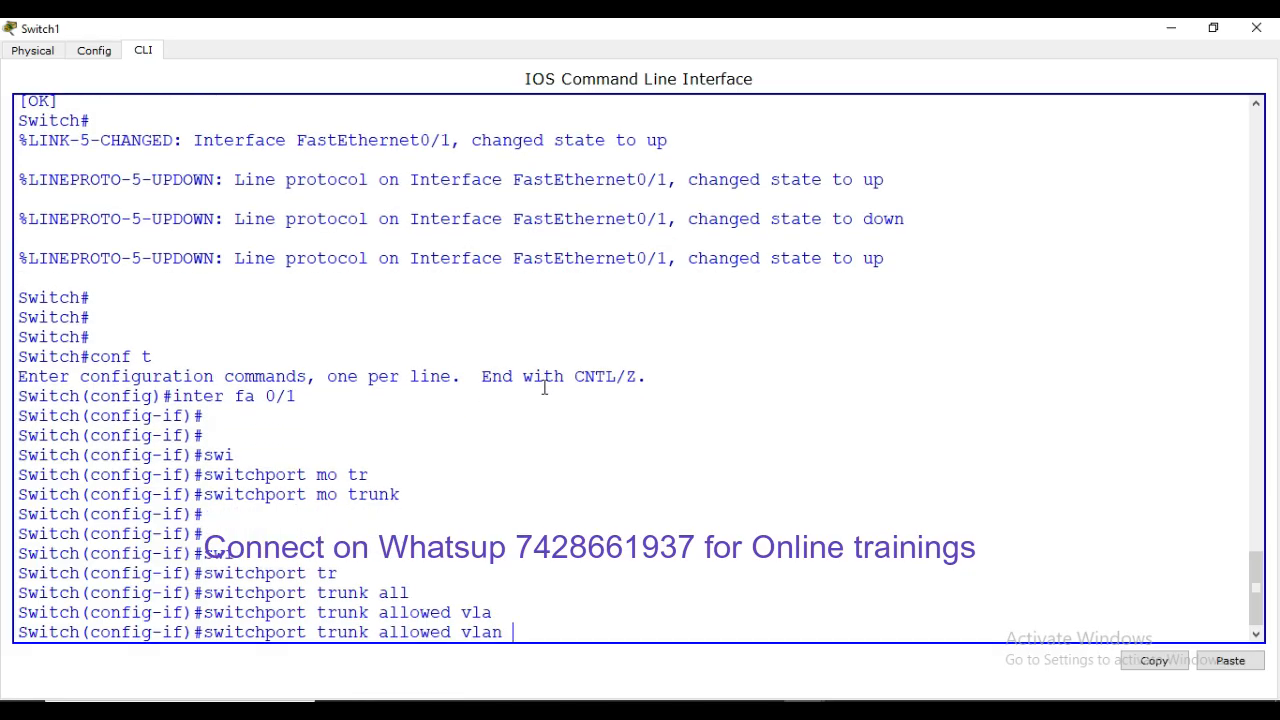
left_click(1171, 28)
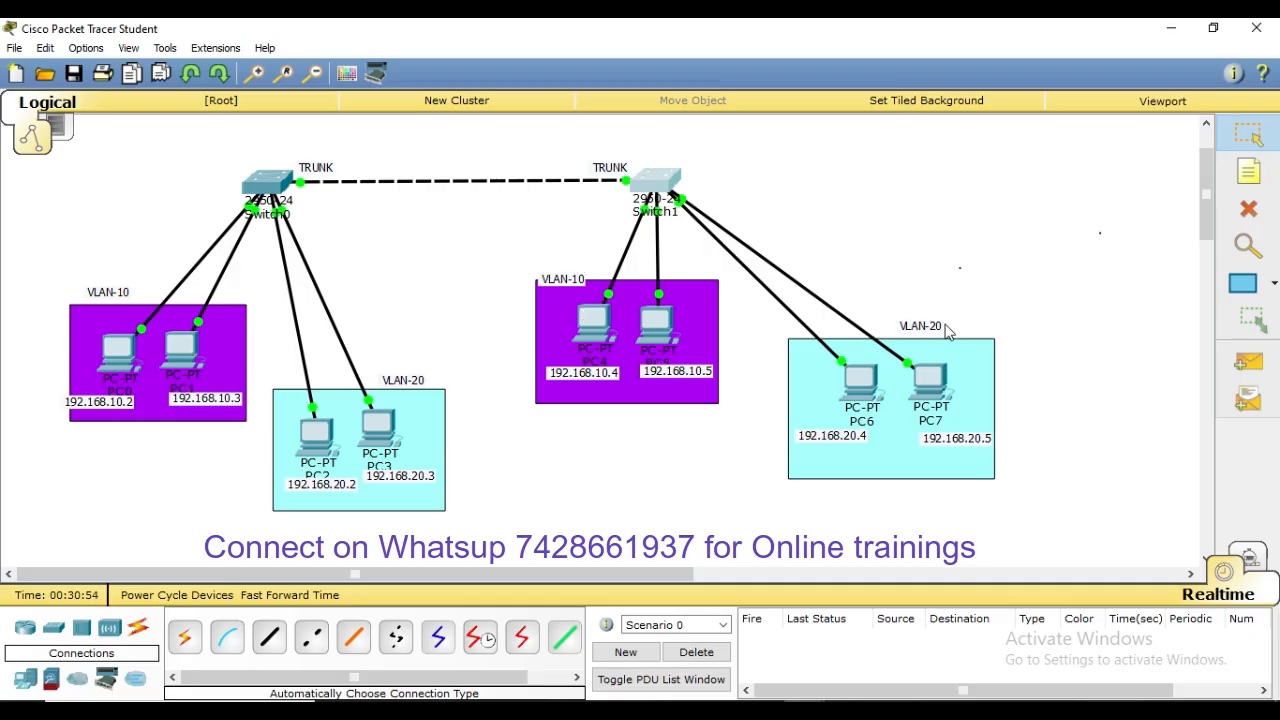
Reopen Switch1's console and allow only VLANs 10,20 on the Fa0/1 trunk
left_click(656, 188)
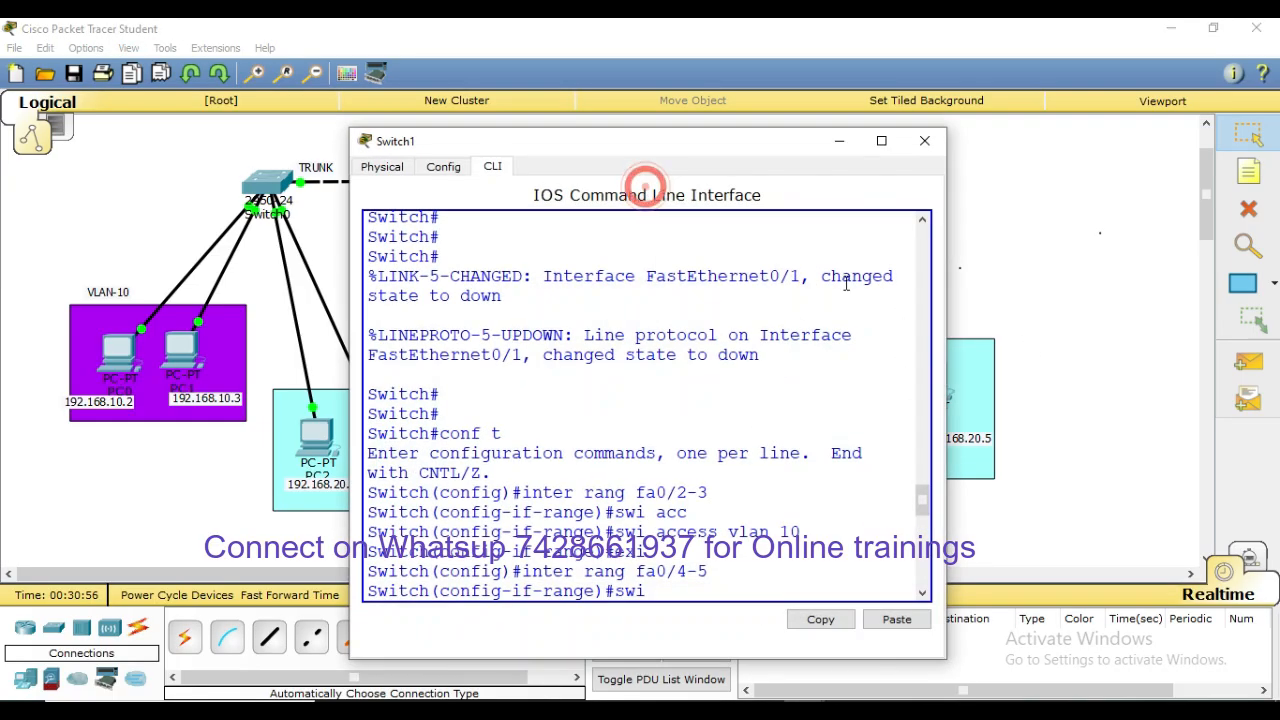
left_click(884, 150)
left_click(600, 485)
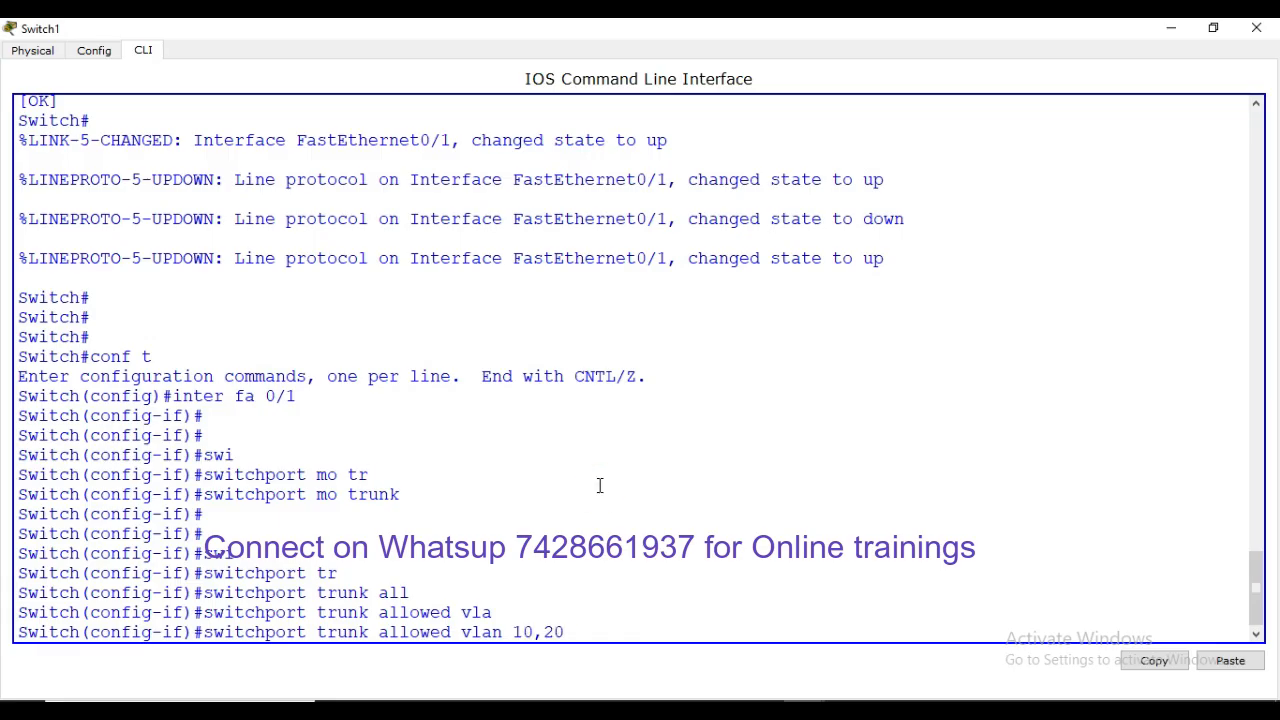
key("Return")
key("Return")
key("Return")
key("Return")
key("Return")
key("Return")
key("Return")
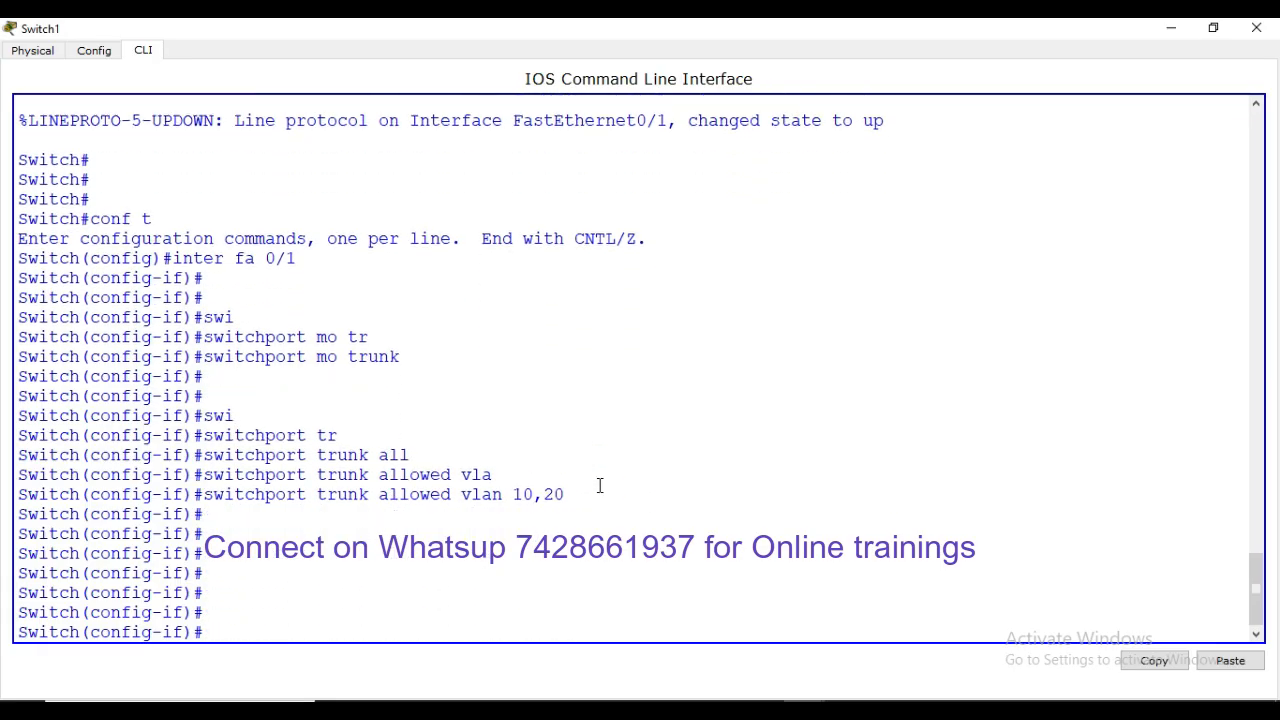
key("ctrl+z")
key("Return")
key("Return")
key("Return")
key("Return")
key("Return")
Run show interfaces trunk and highlight the allowed VLANs 10,20 in the output
type("sh")
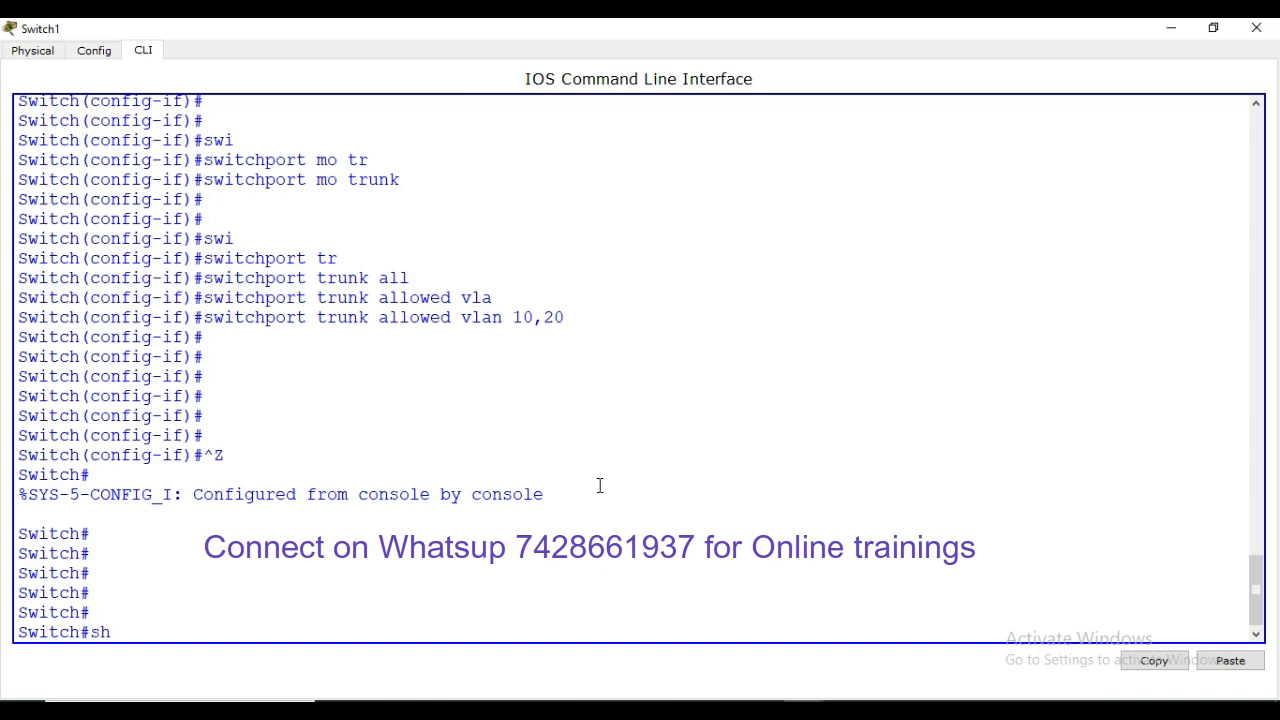
type(" inter trun")
key("Tab")
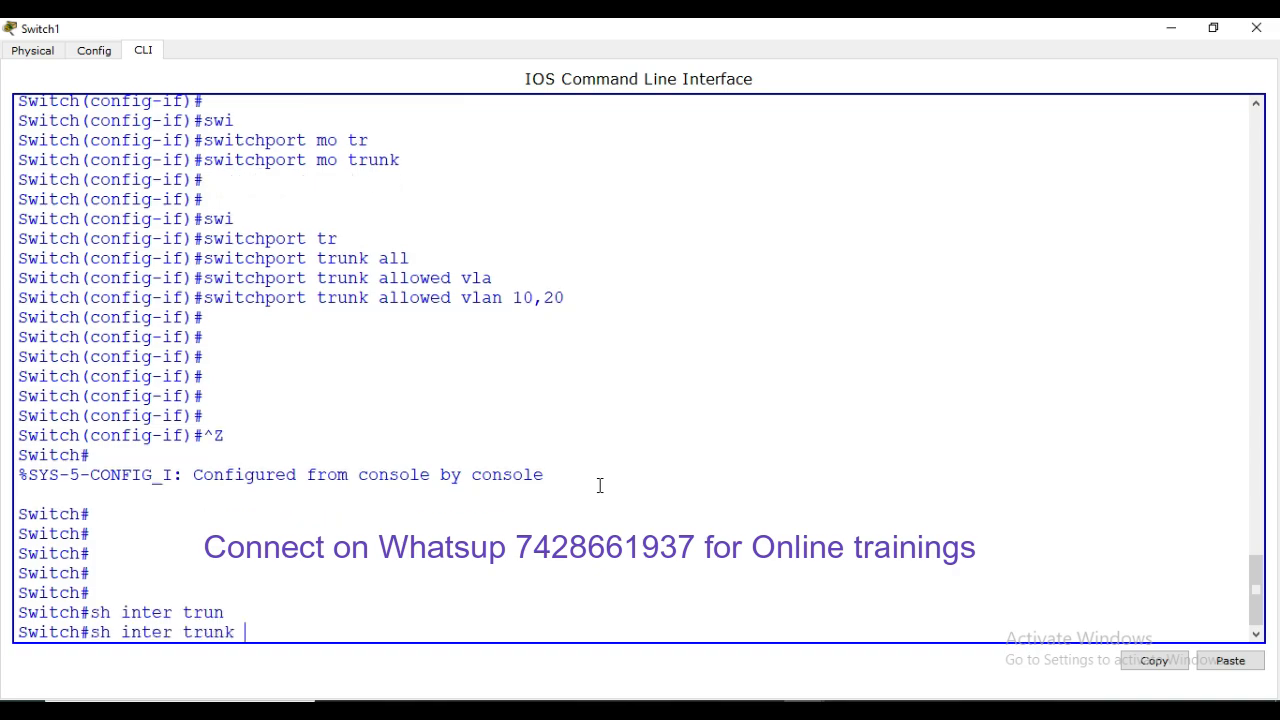
key("Return")
key("Return")
key("Return")
key("Return")
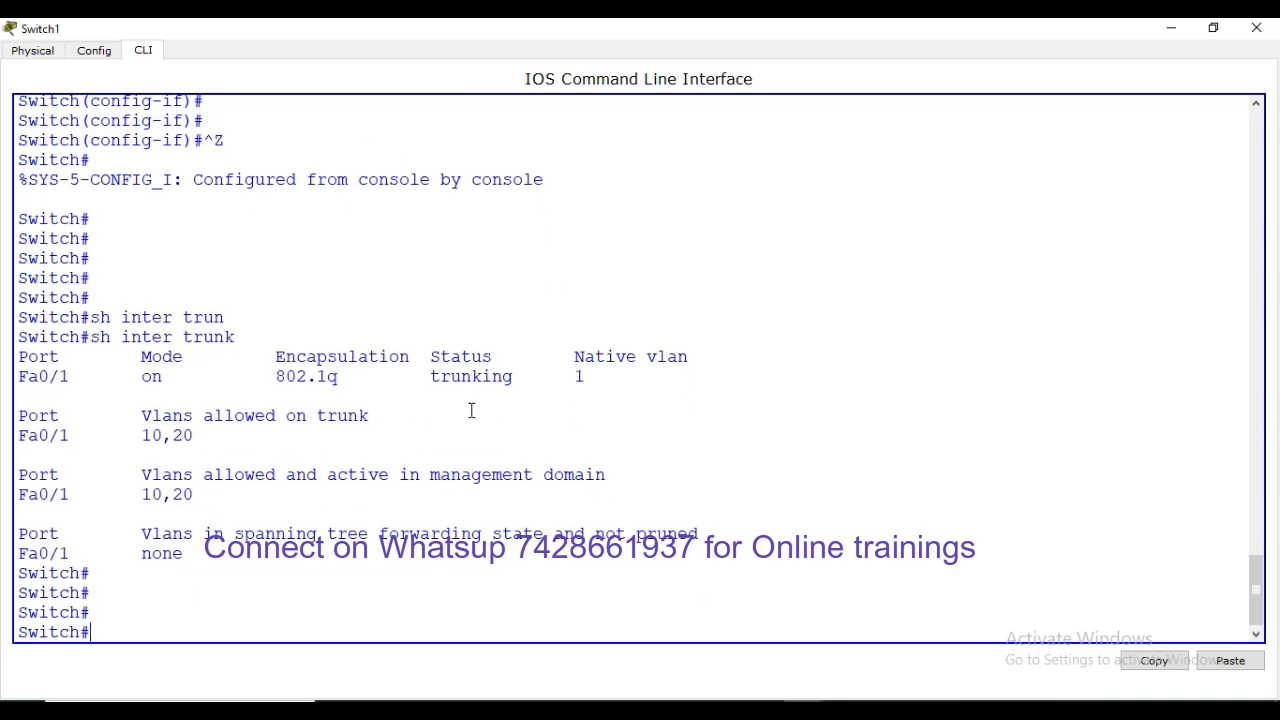
double_click(140, 436)
left_click(240, 436)
double_click(208, 436)
left_click(230, 452)
left_click(229, 451)
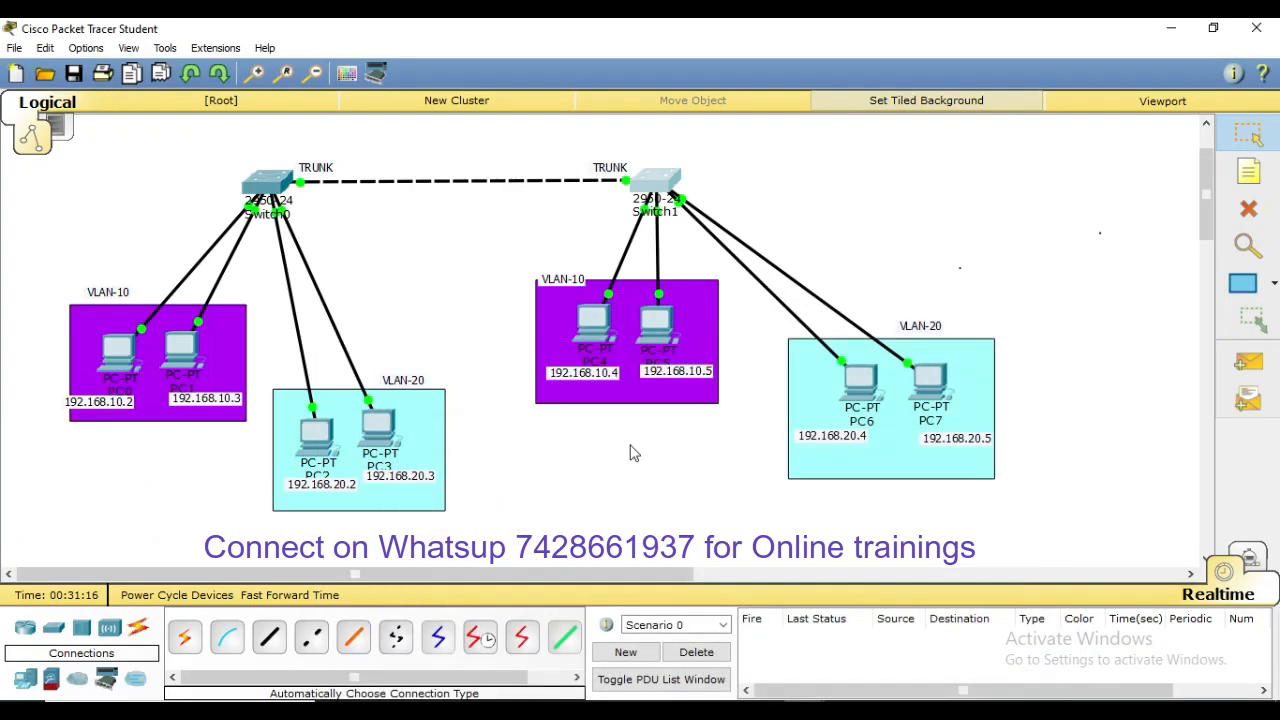
Minimize Switch1's console, then open Switch0's CLI full-screen
left_click(1171, 28)
left_click(675, 486)
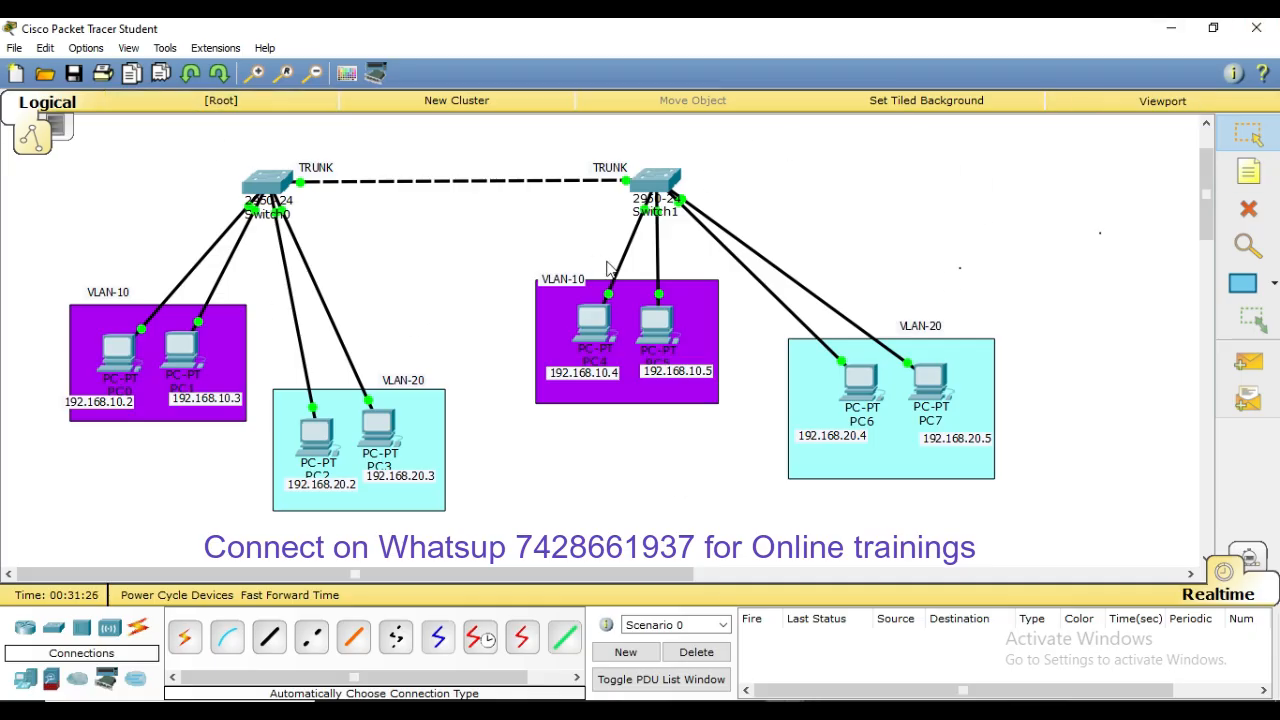
left_click(265, 182)
left_click(881, 141)
Check Switch0's trunk status, then enter configuration for interface Fa0/1
left_click(629, 377)
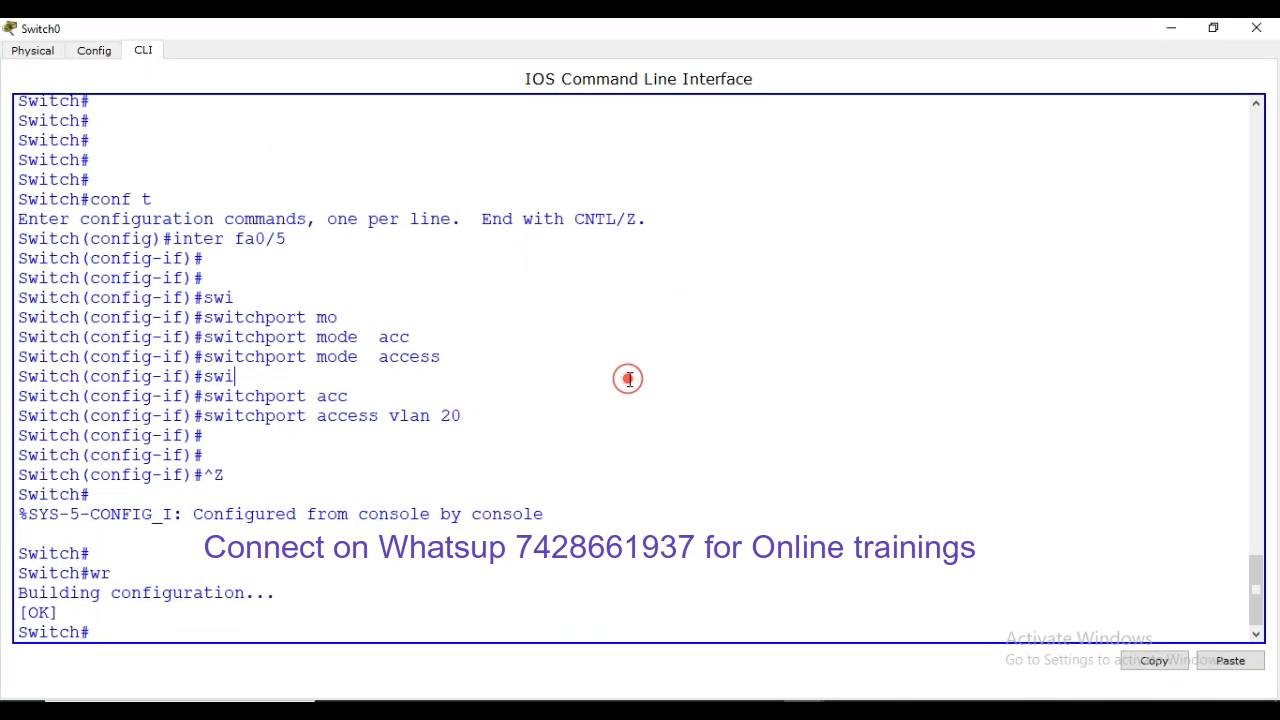
key("Return")
key("Return")
key("Return")
key("Return")
key("Return")
type("sh int")
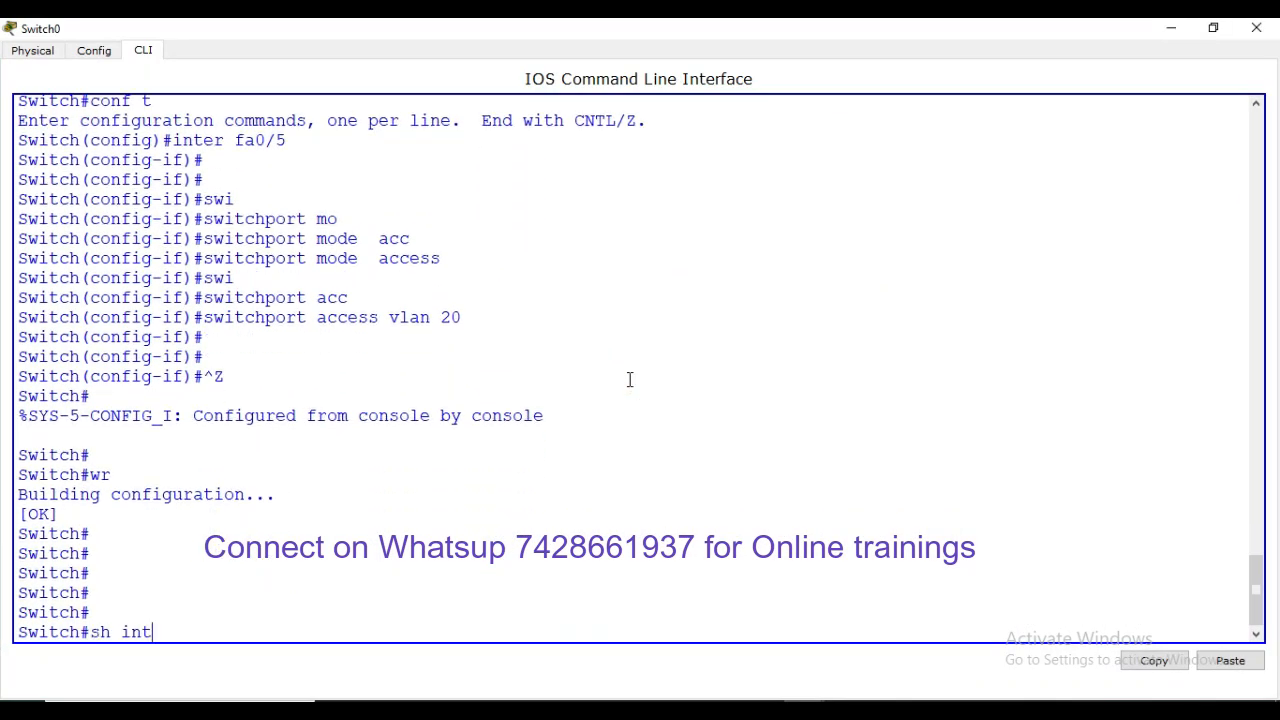
type("er trun")
key("Tab")
key("Return")
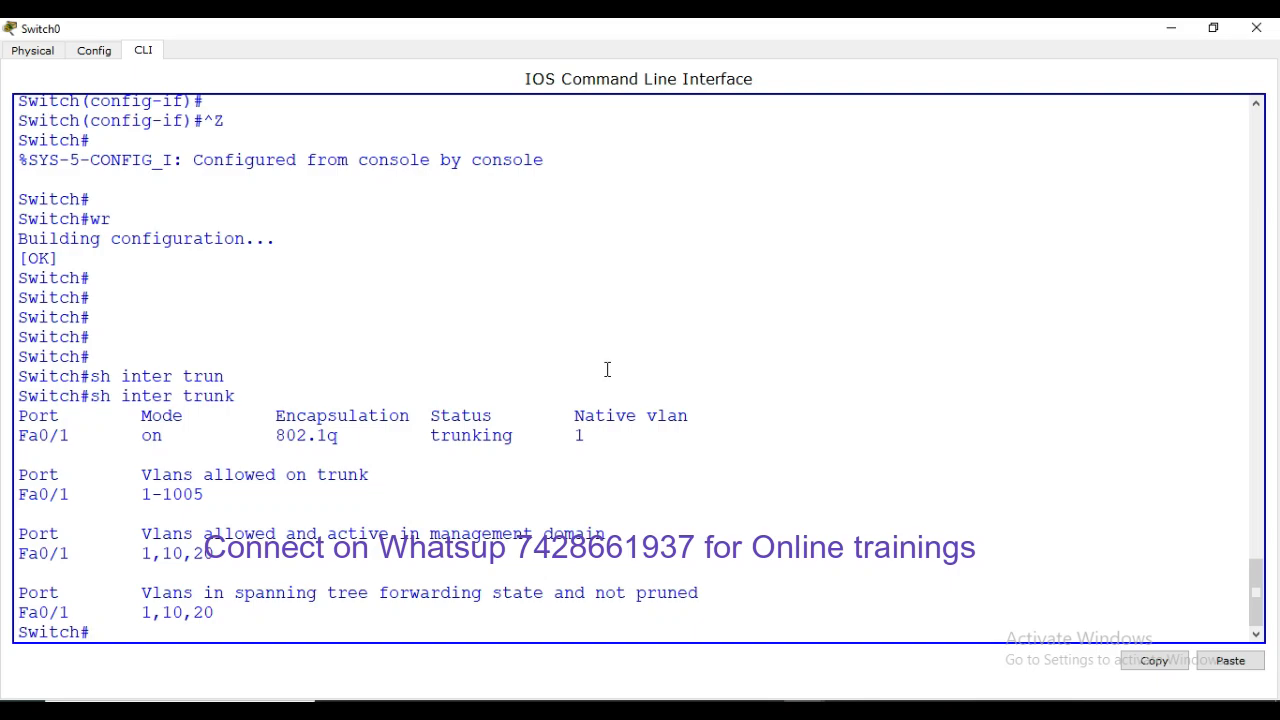
left_click(655, 461)
type("conf t")
key("Return")
key("Return")
key("Return")
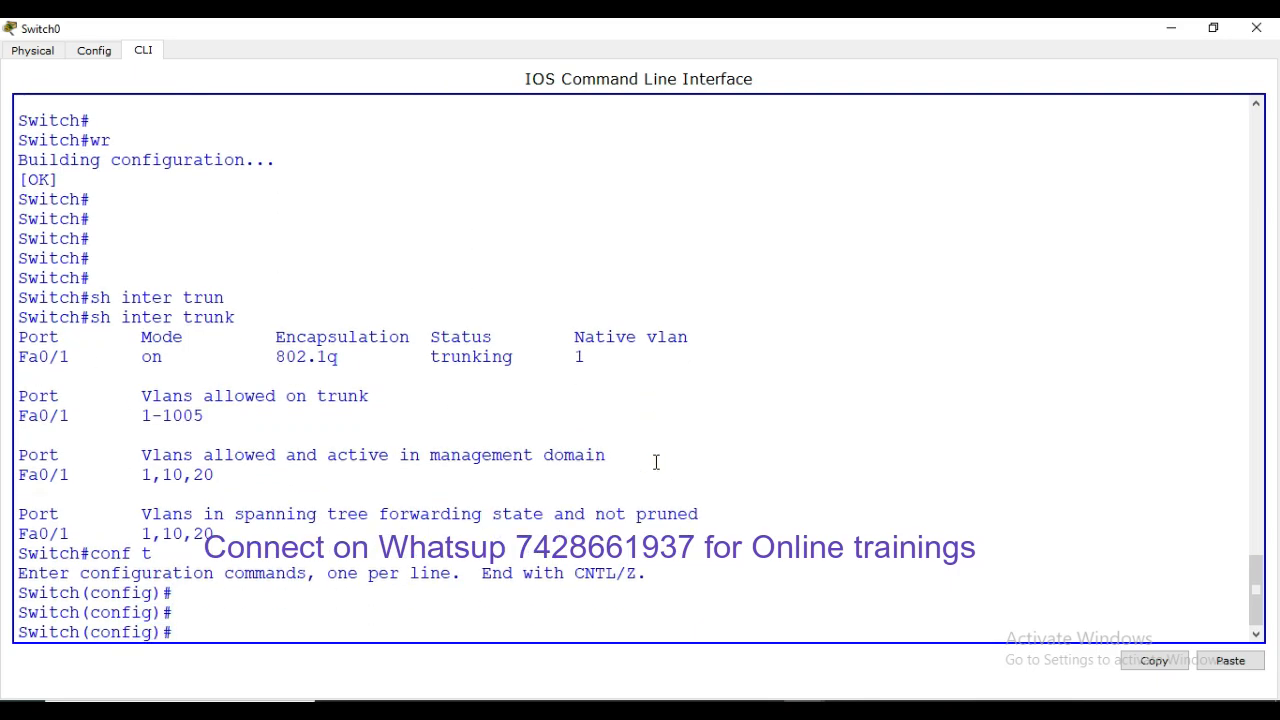
type("inter fa0/1")
key("Return")
Restrict Switch0's Fa0/1 trunk to allowed VLANs 10,20
type("s")
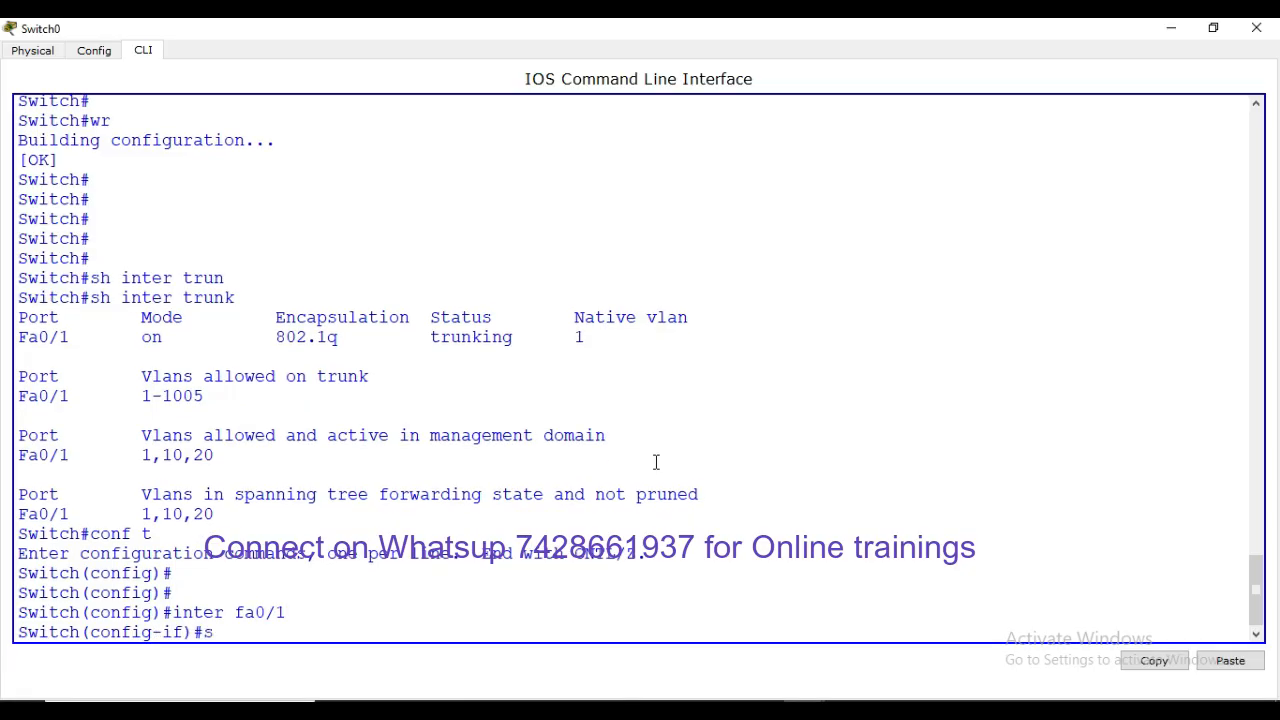
type("wi")
key("Tab")
type("tr")
key("Tab")
type("a")
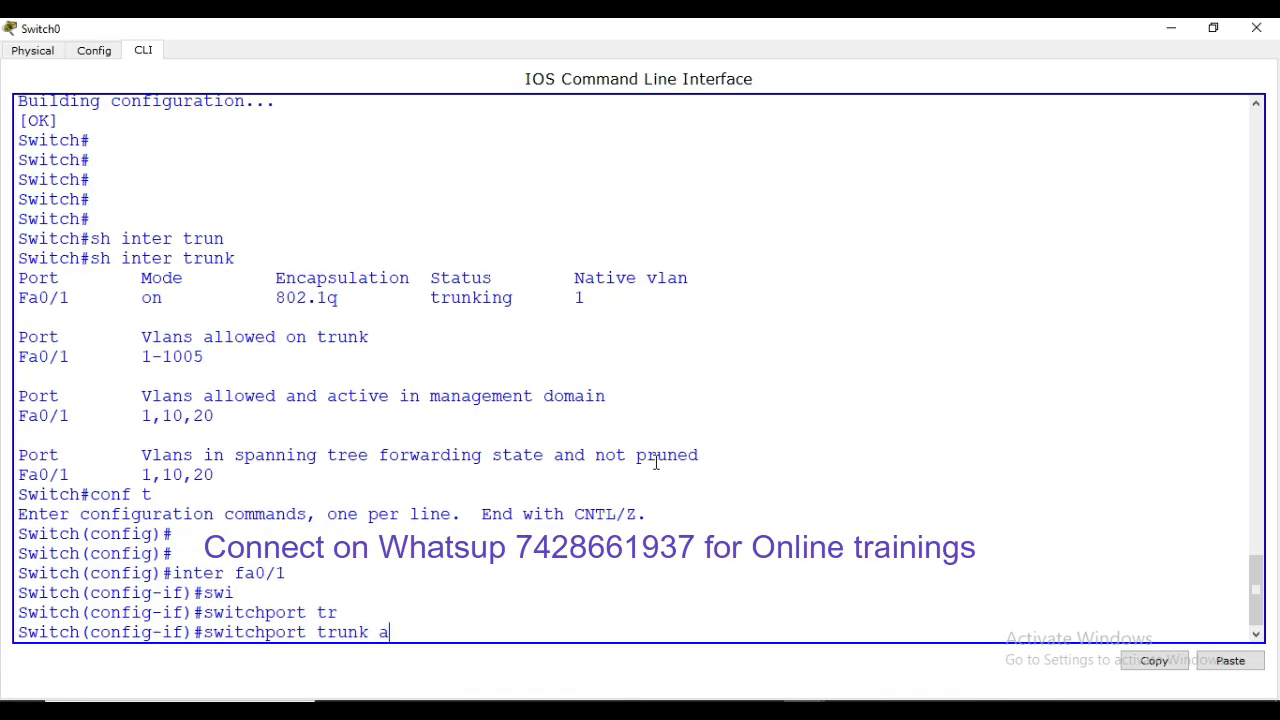
type("ll")
key("Tab")
type("vla")
key("Tab")
type("1")
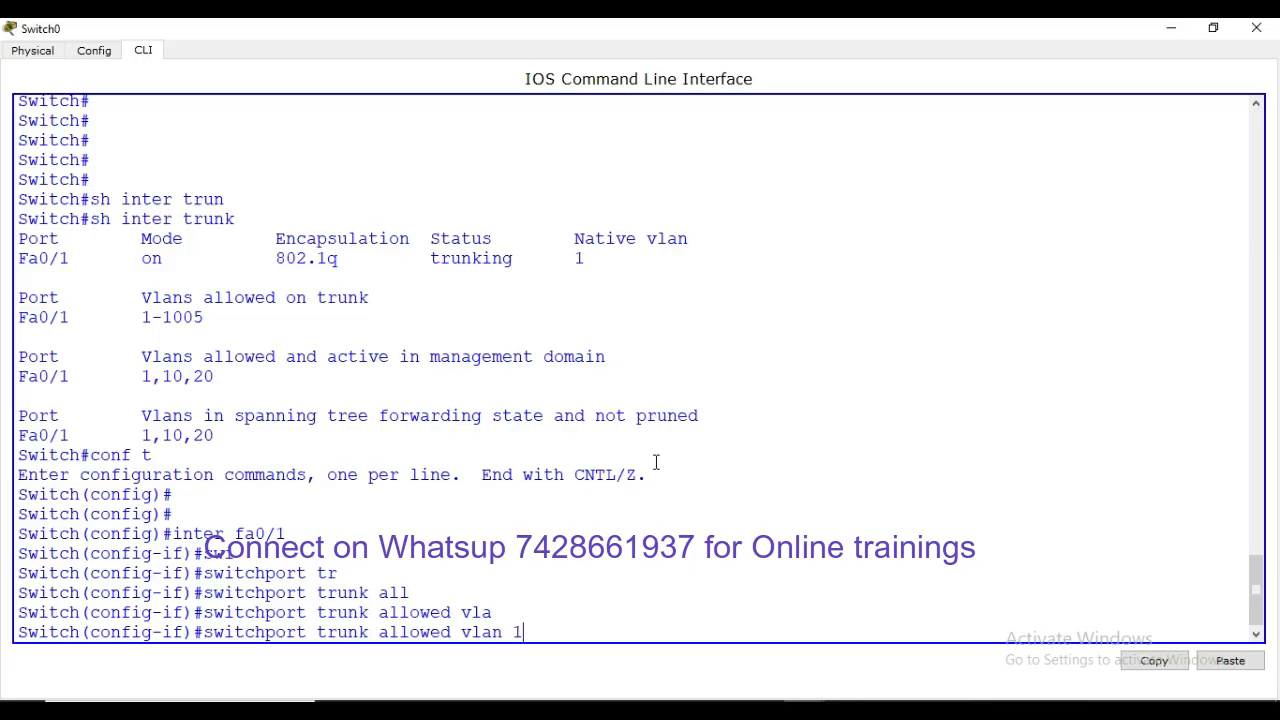
type("0,20")
key("Return")
key("Return")
key("Return")
key("Return")
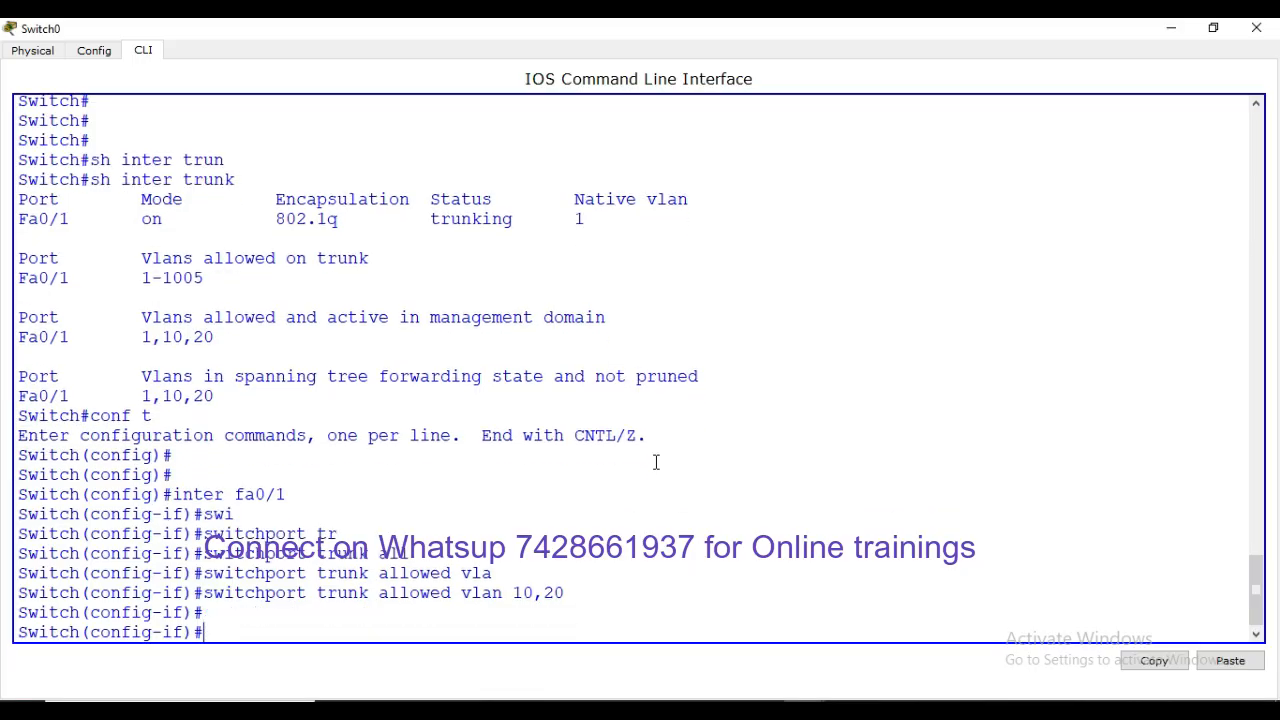
Exit configuration, confirm Fa0/1 allows VLANs 10,20 in the trunk listing, and close the console
key("ctrl+z")
key("Return")
key("Return")
key("Return")
key("Return")
type("sh")
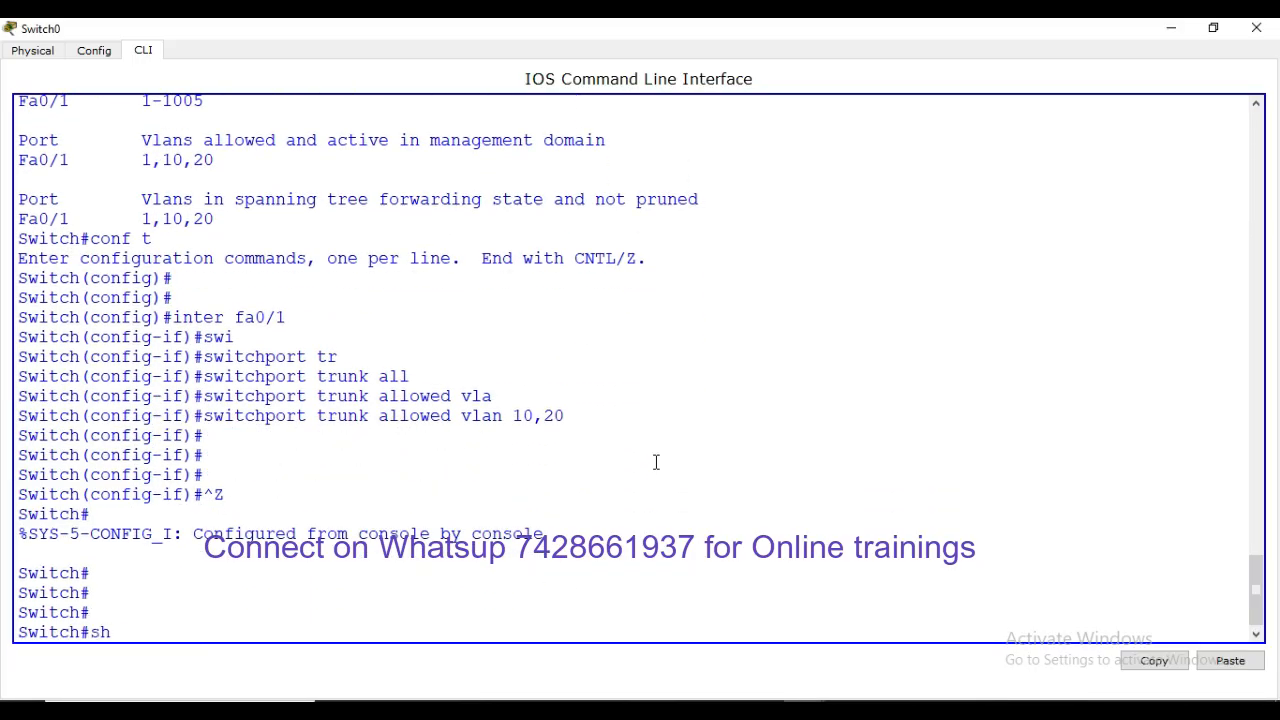
type(" inter trun")
key("Tab")
key("Return")
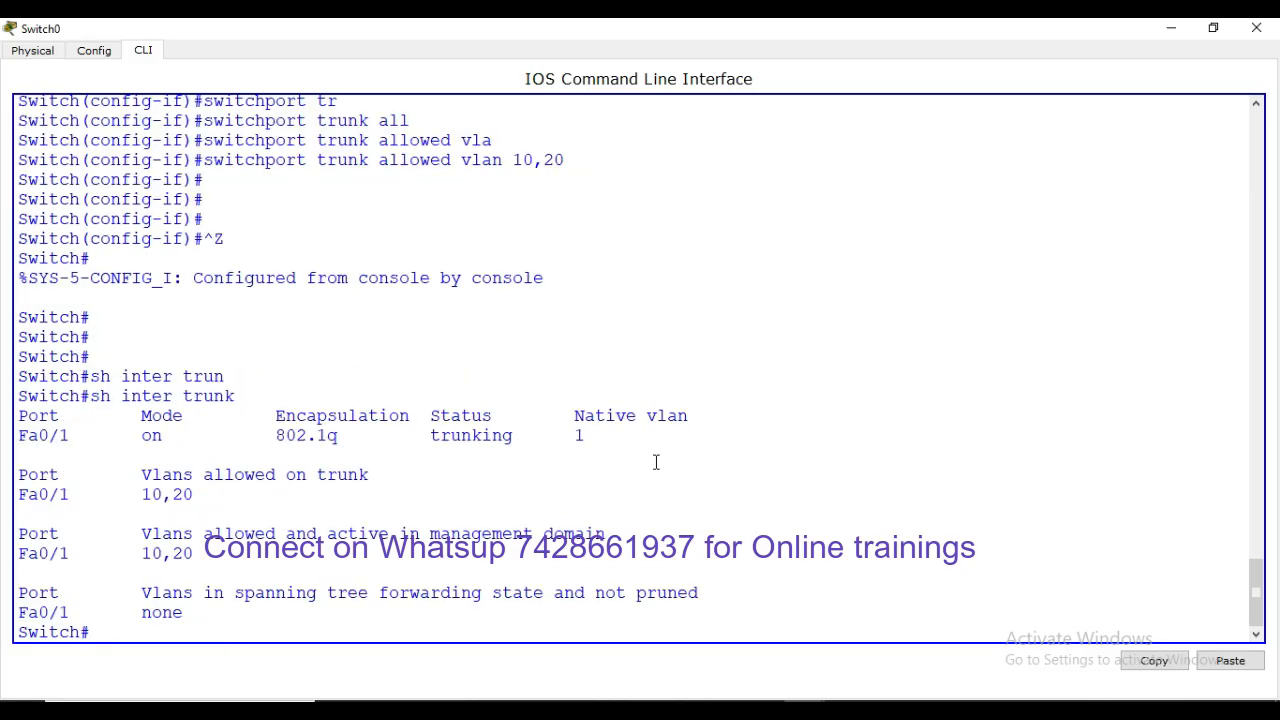
left_click_drag(209, 495, 86, 485)
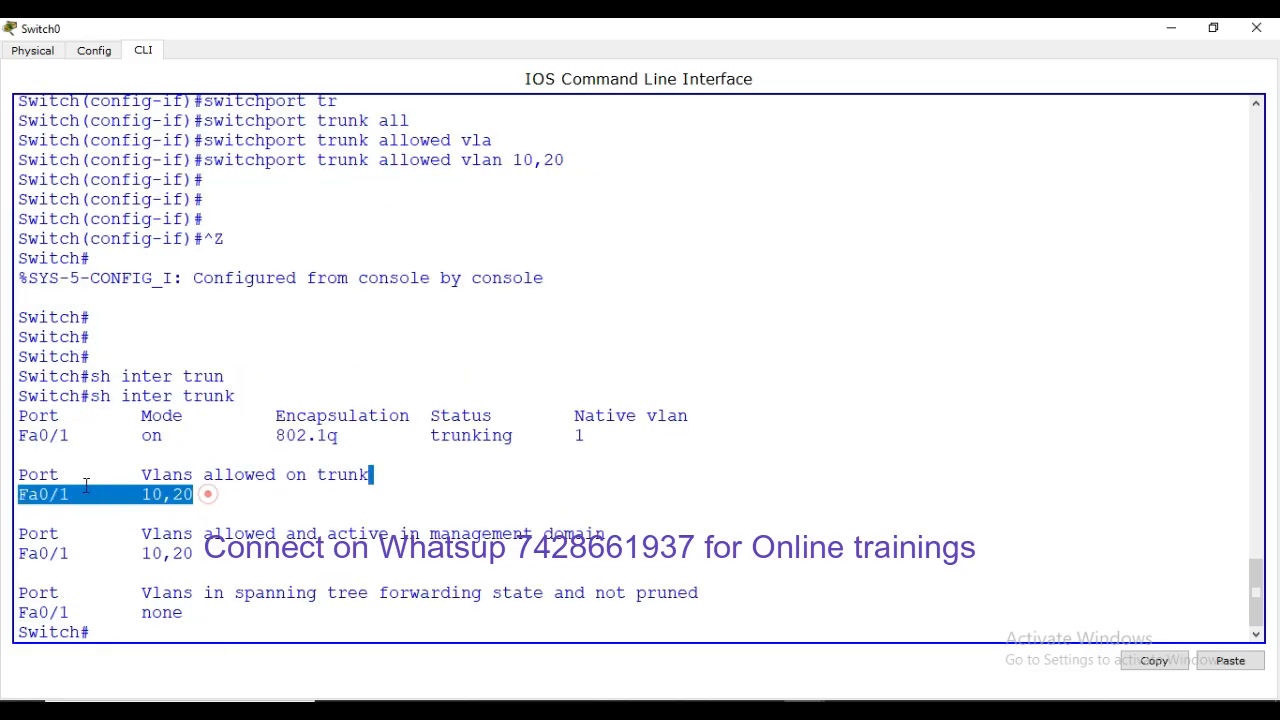
left_click(1257, 28)
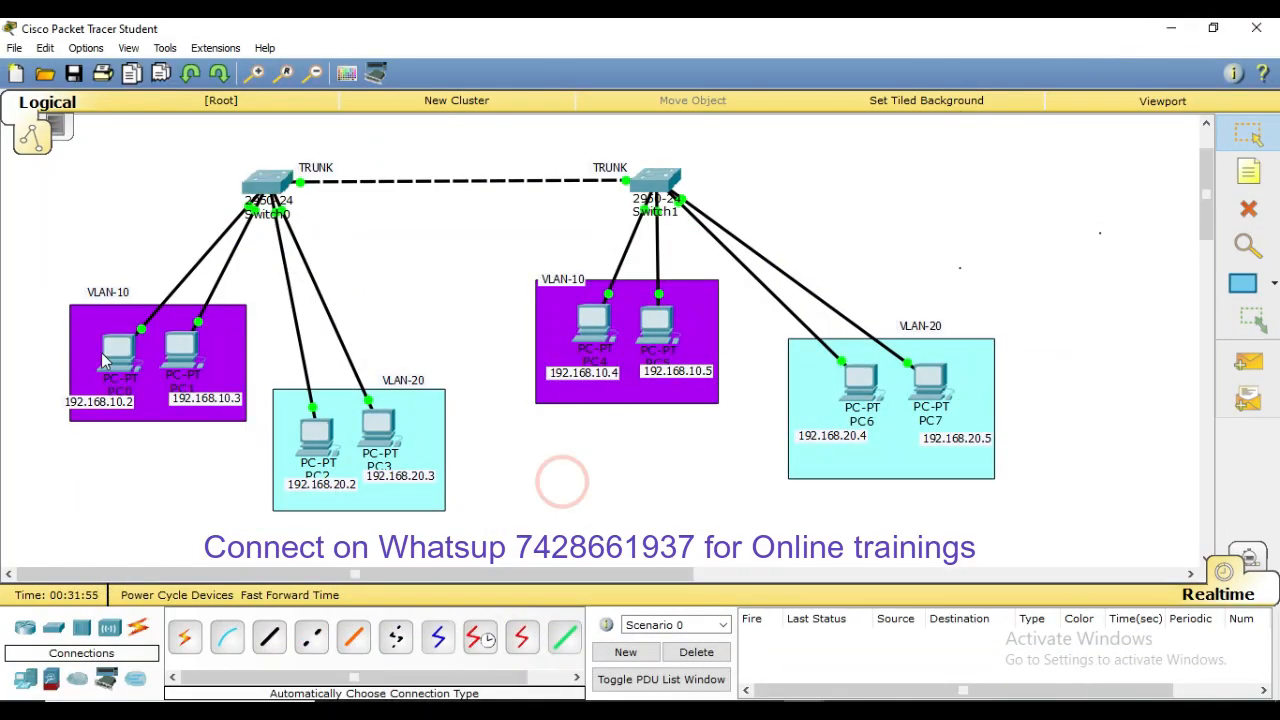
From PC0's command prompt, ping PC4 at 192.168.10.4
left_click(114, 350)
left_click(766, 240)
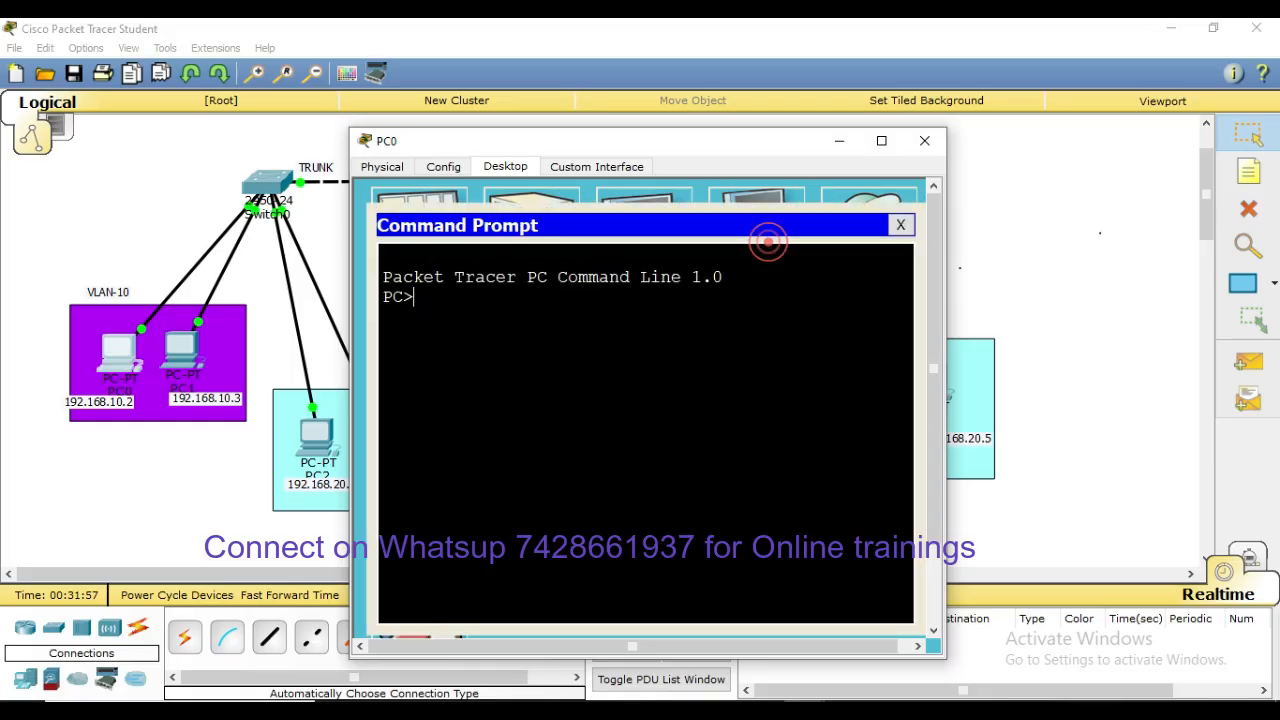
type("ping")
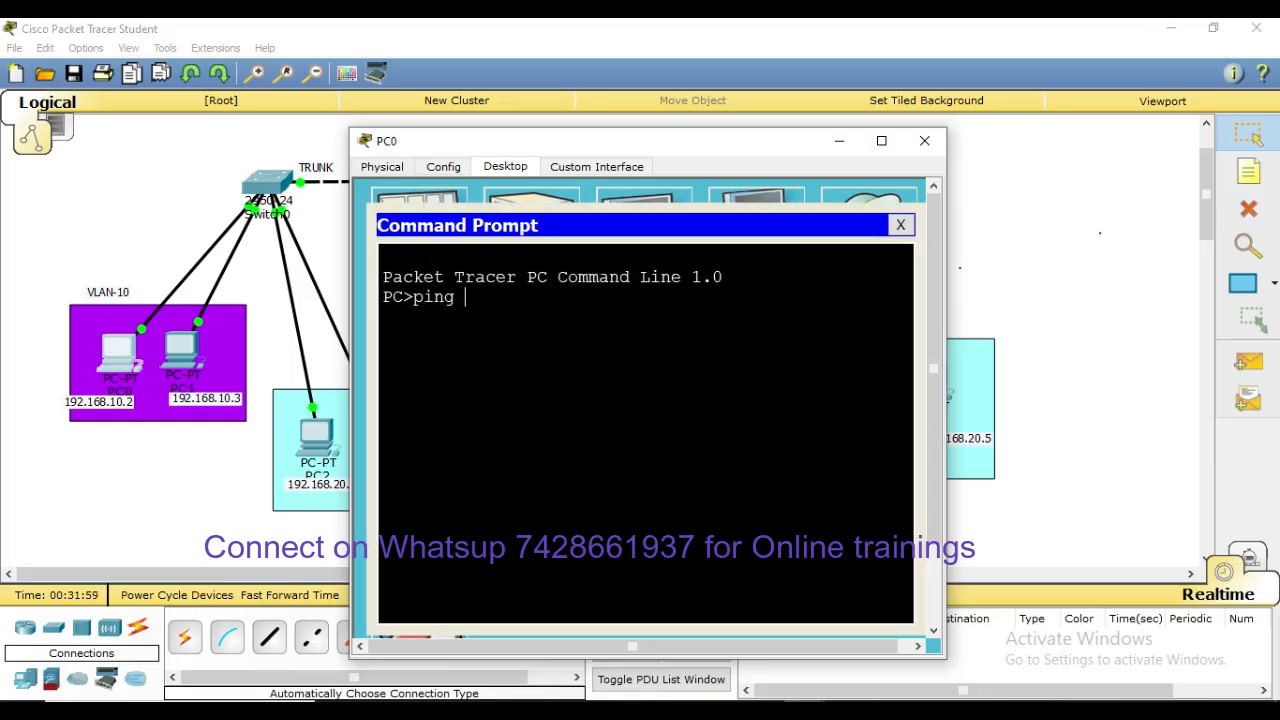
left_click_drag(634, 141, 990, 157)
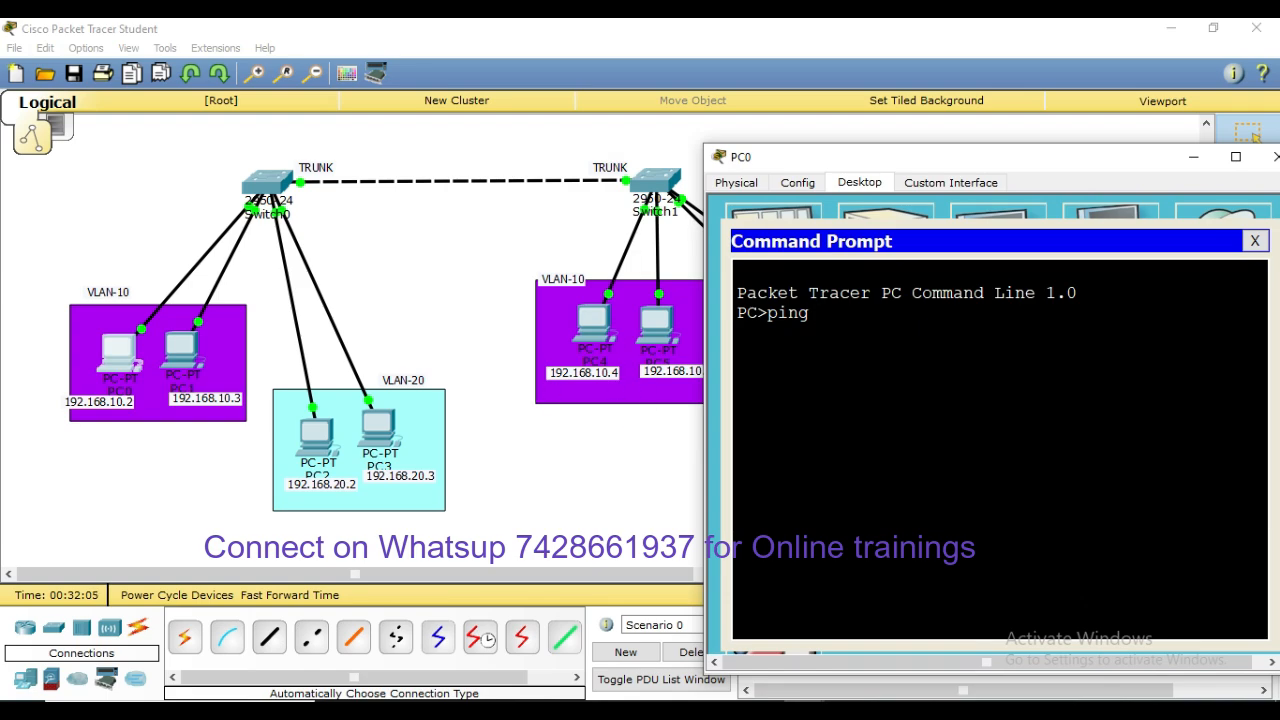
type("192.168.10.4")
key("Return")
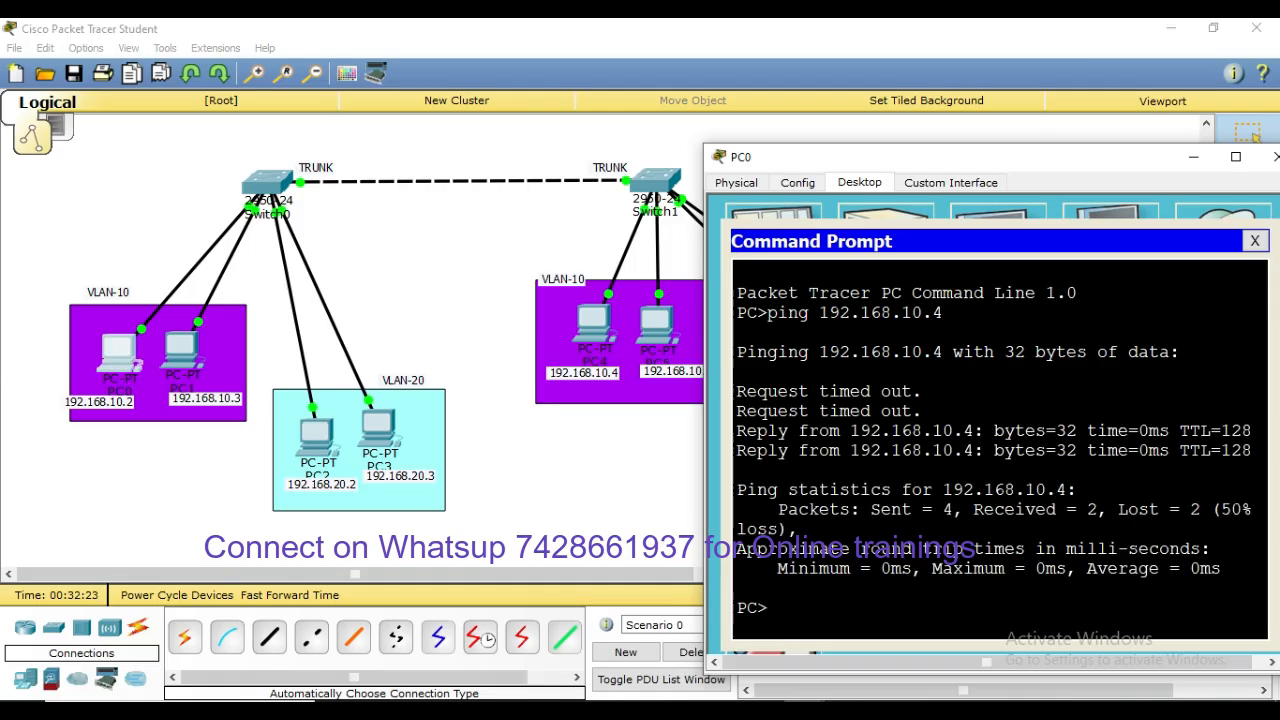
Rerun the ping to 192.168.10.4 and open PC2's window
key("Up")
key("Return")
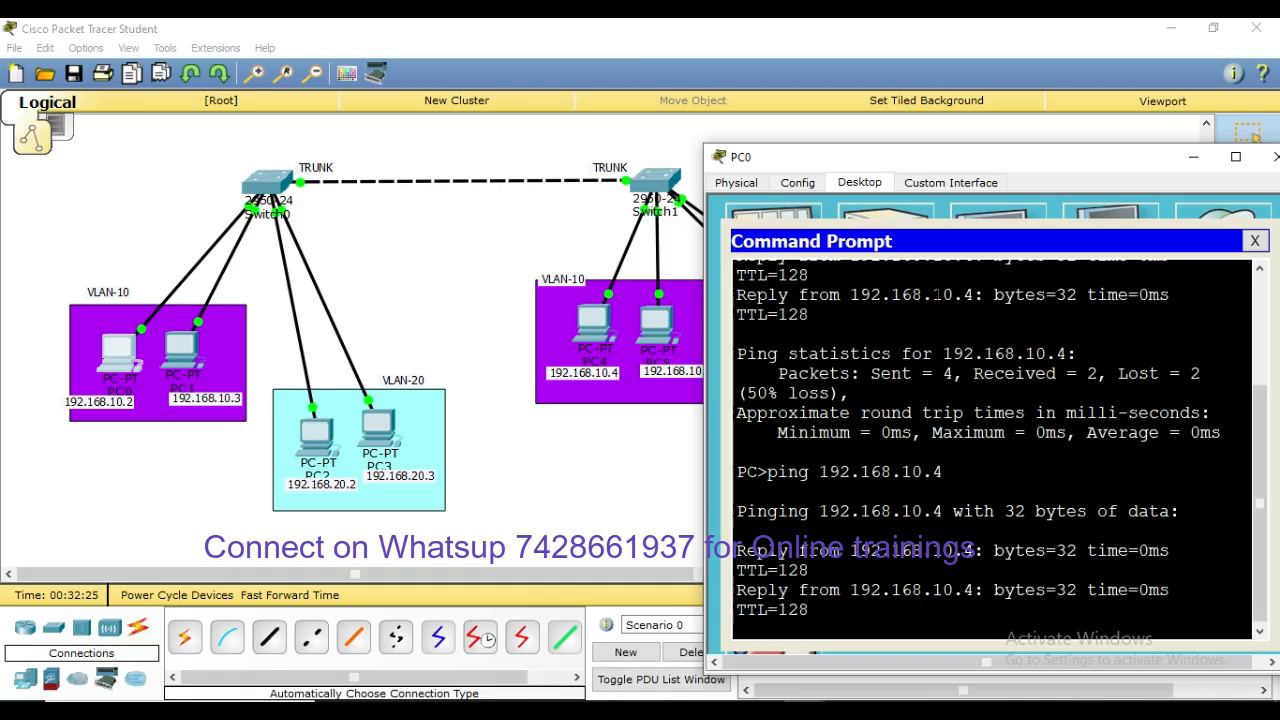
left_click(320, 432)
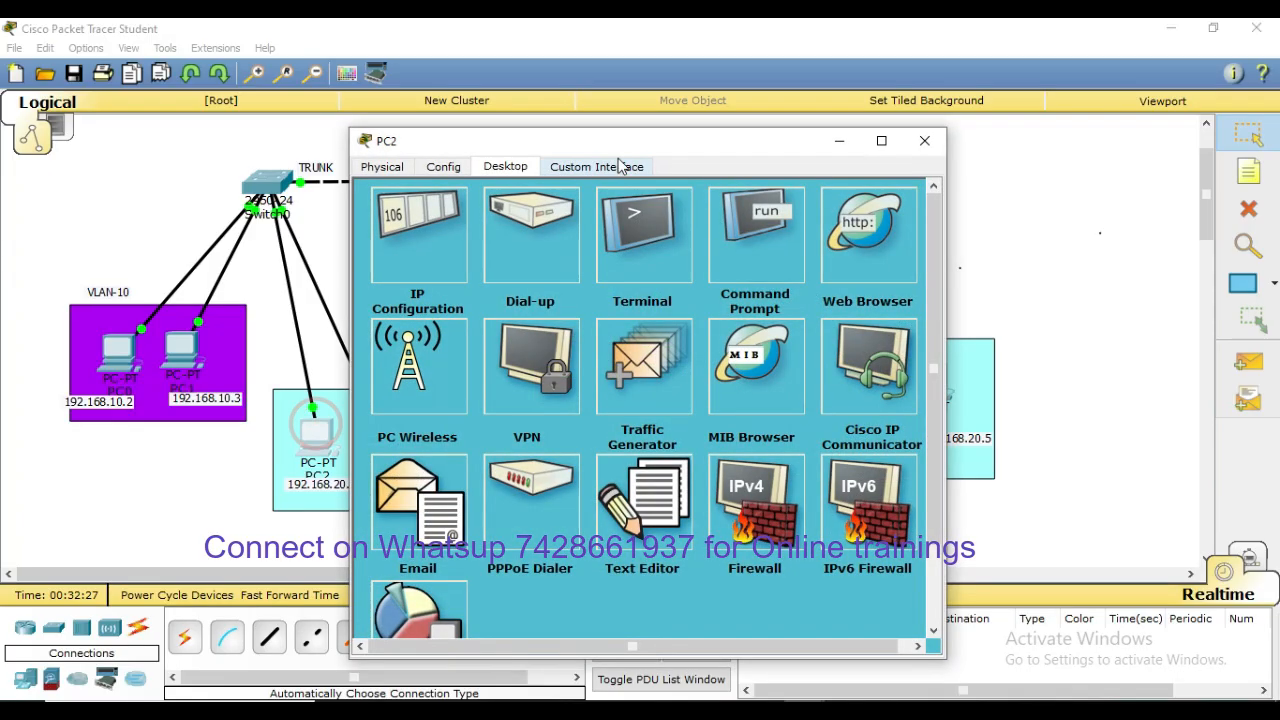
Ping 192.168.20.4 from PC2's command prompt and review the four timed-out requests
left_click_drag(609, 141, 908, 127)
left_click(1090, 236)
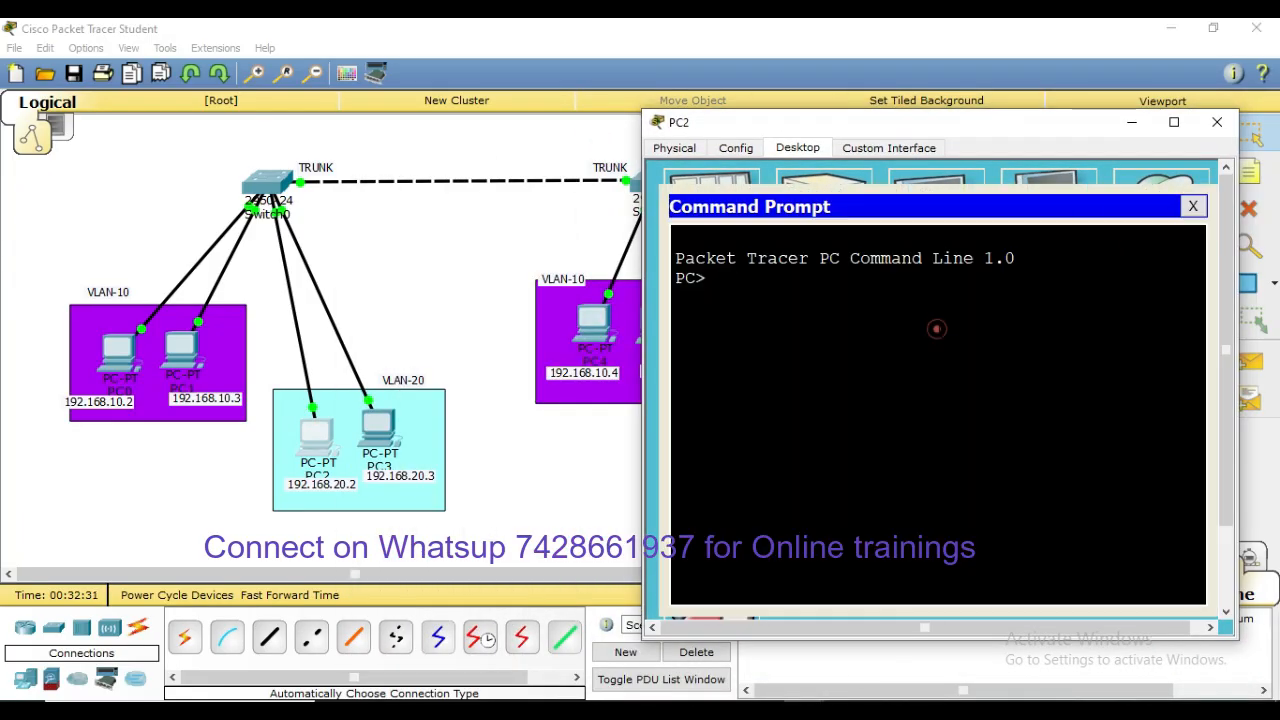
left_click(937, 329)
type("ping 192")
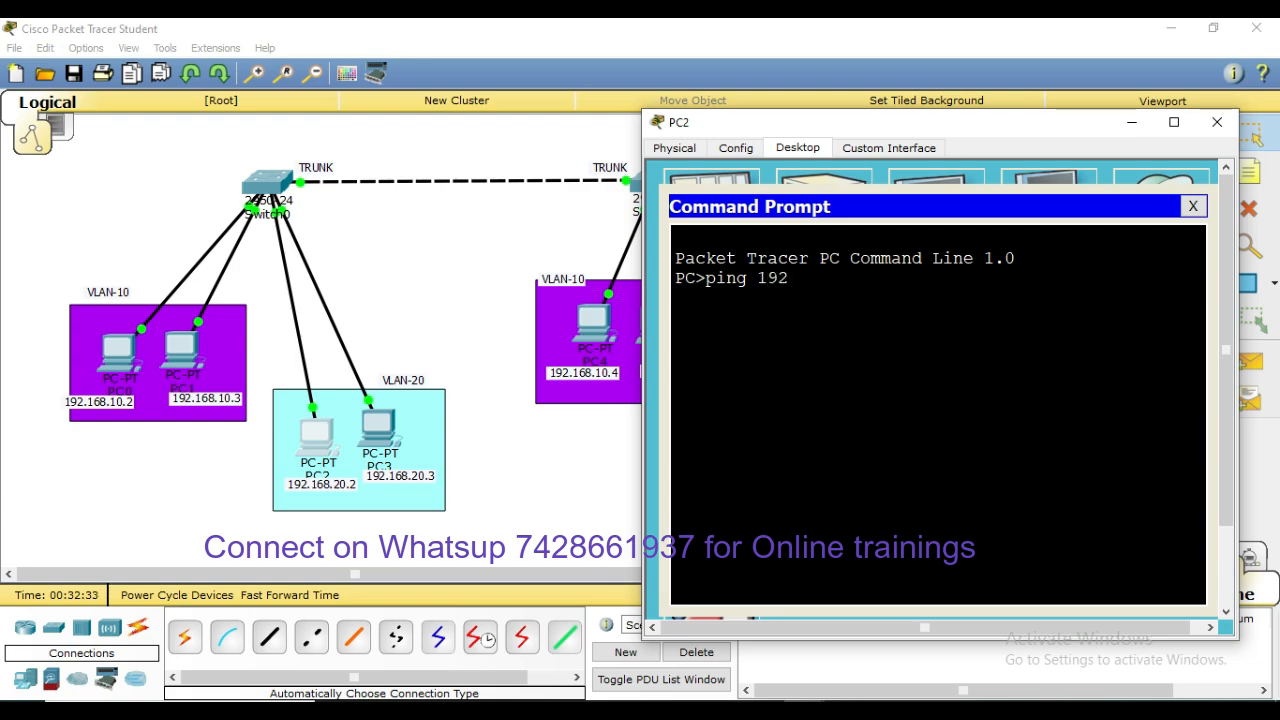
type(".168.20.4")
key("Return")
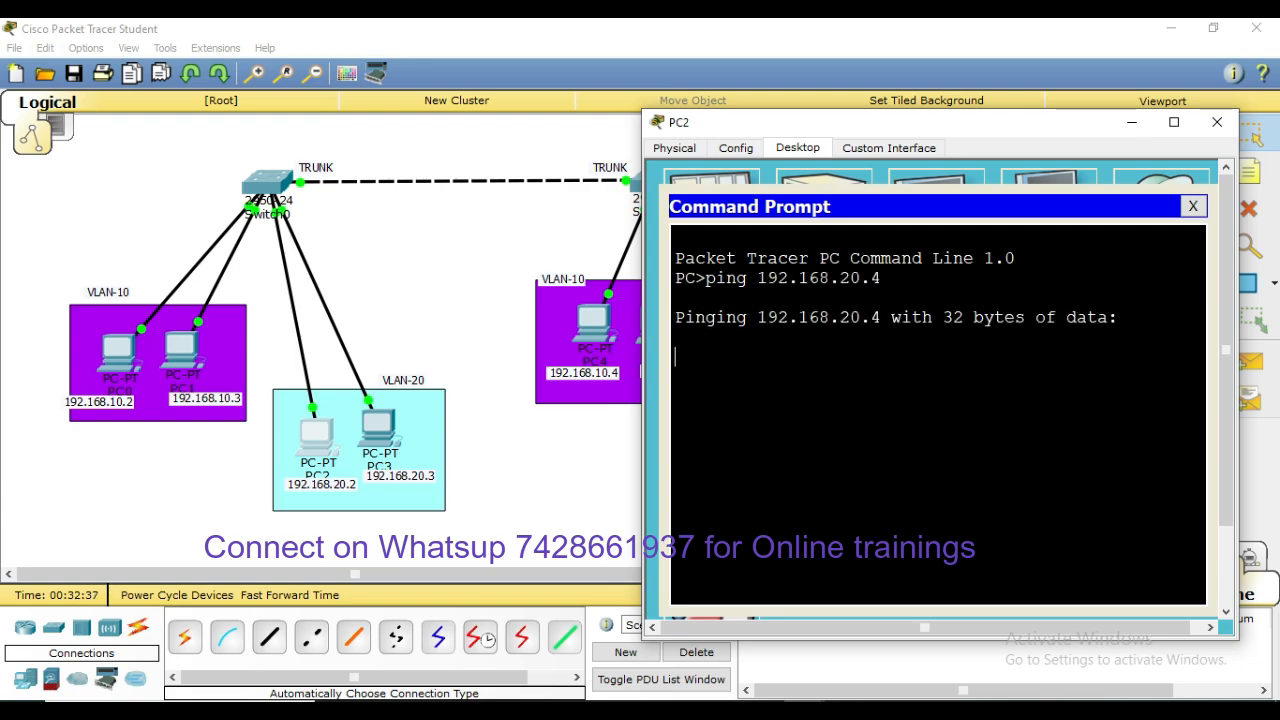
left_click_drag(989, 129, 519, 119)
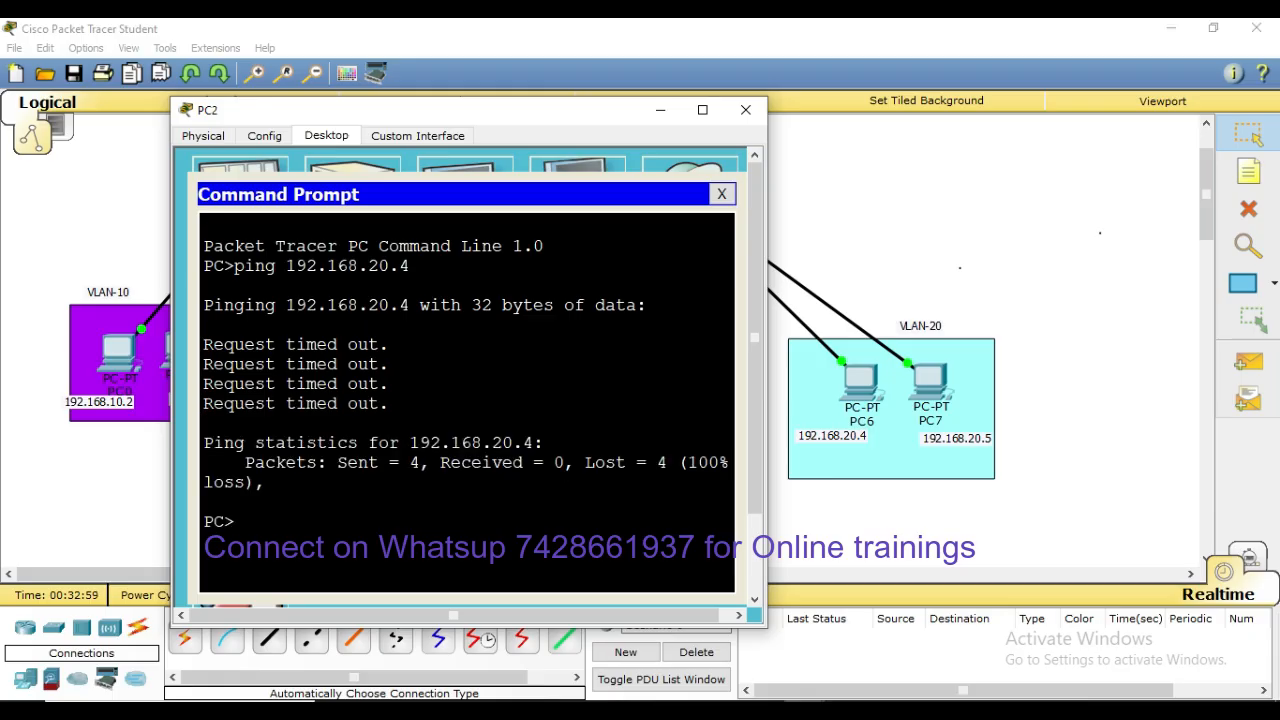
Give PC6 IP 192.168.20.4, mask 255.255.255.0 and gateway 192.168.20.1
left_click(745, 109)
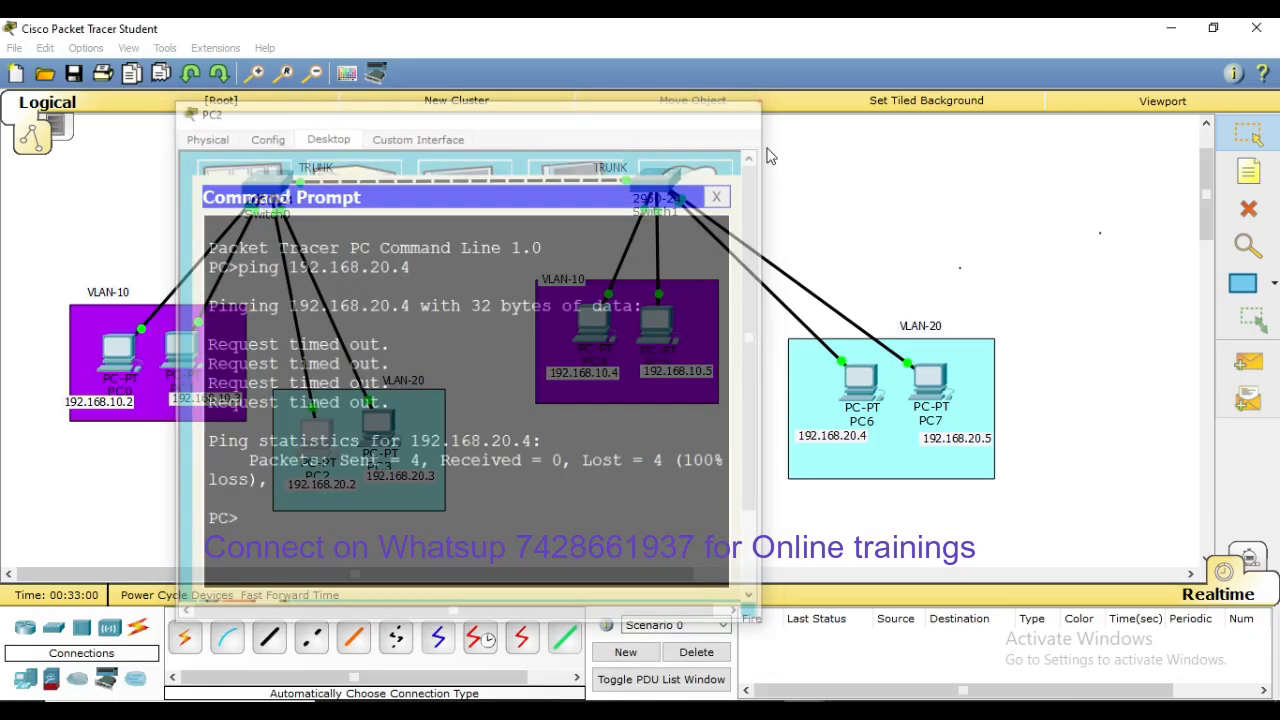
left_click(900, 513)
left_click(865, 383)
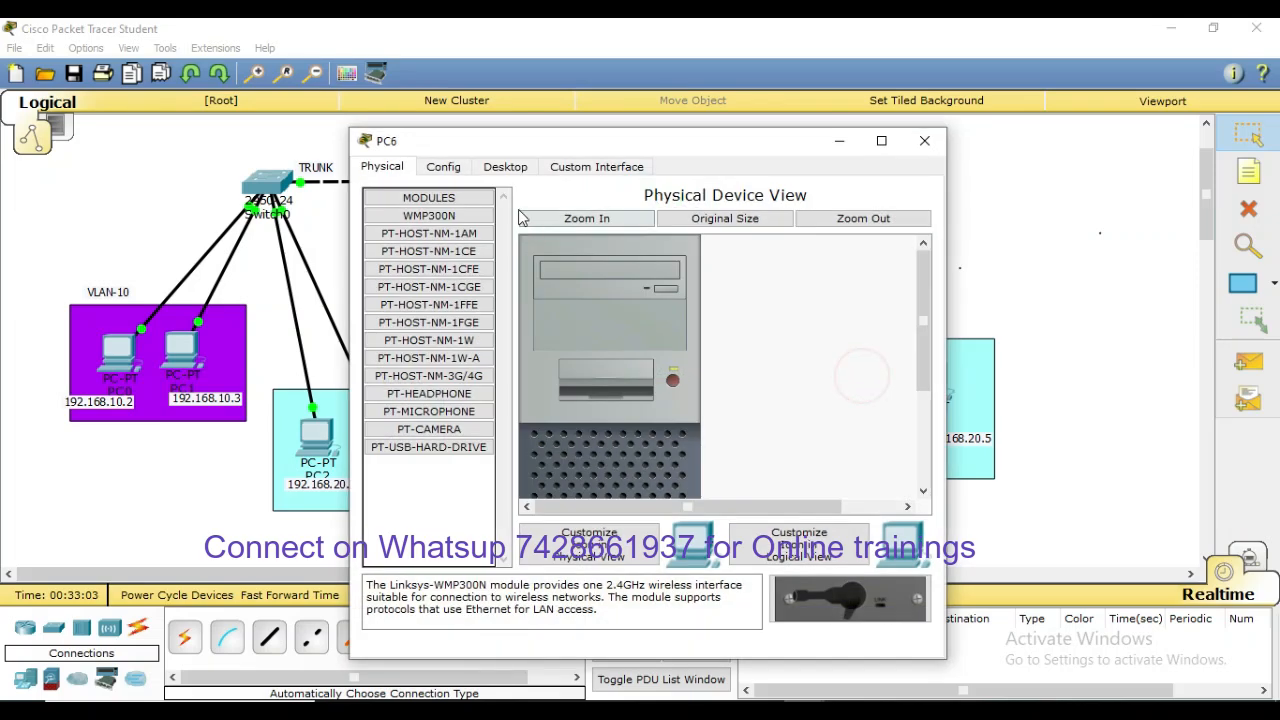
left_click(506, 166)
left_click(452, 250)
left_click(609, 274)
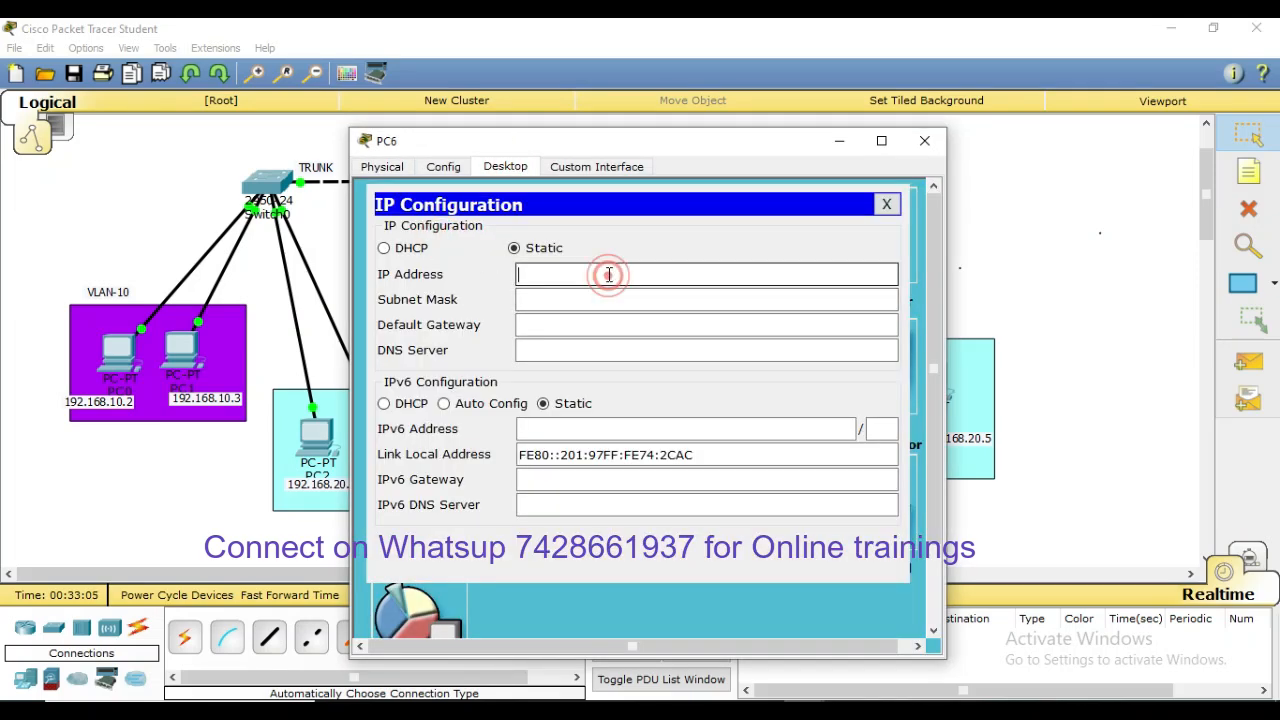
type("192.168.")
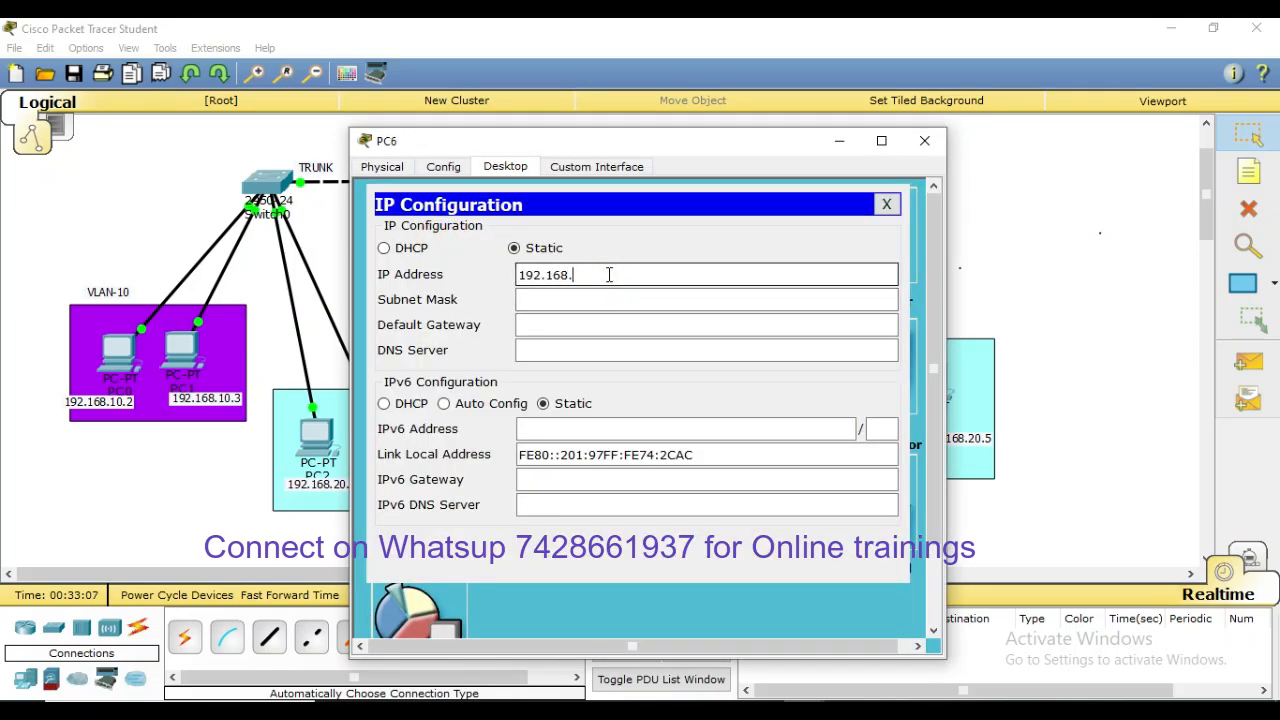
type("20.4")
key("Tab")
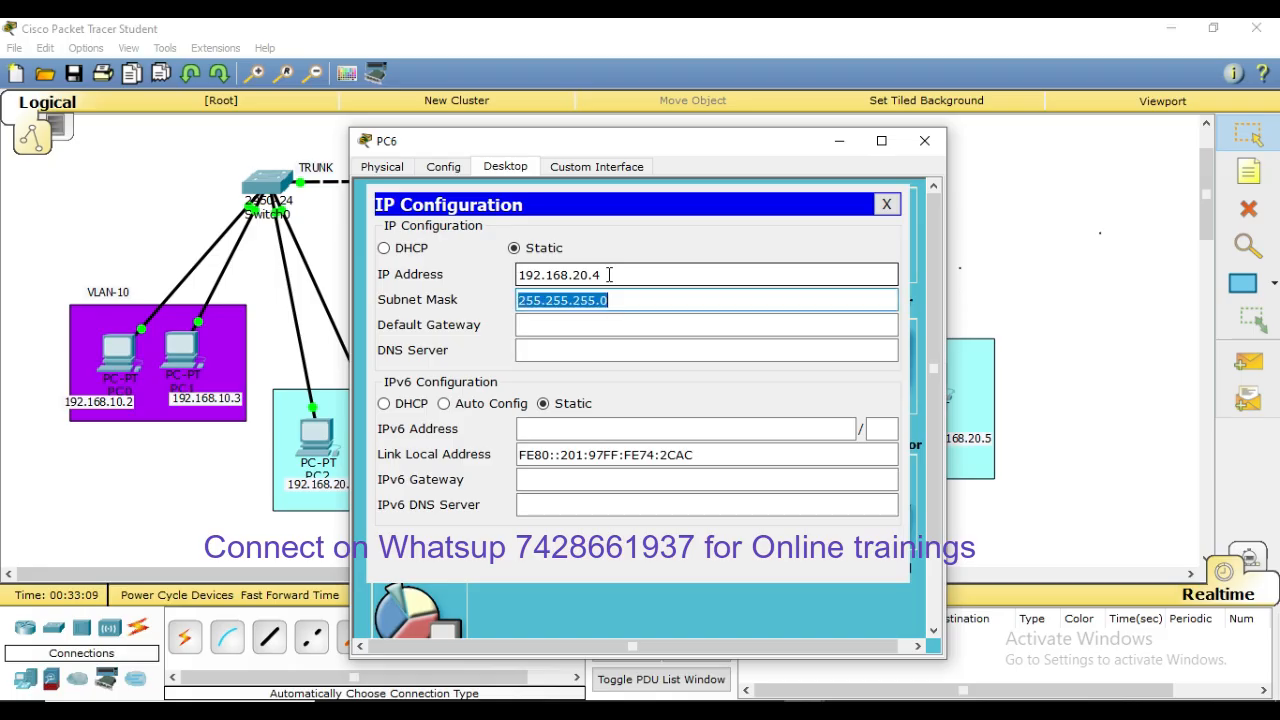
key("Tab")
type("192.1")
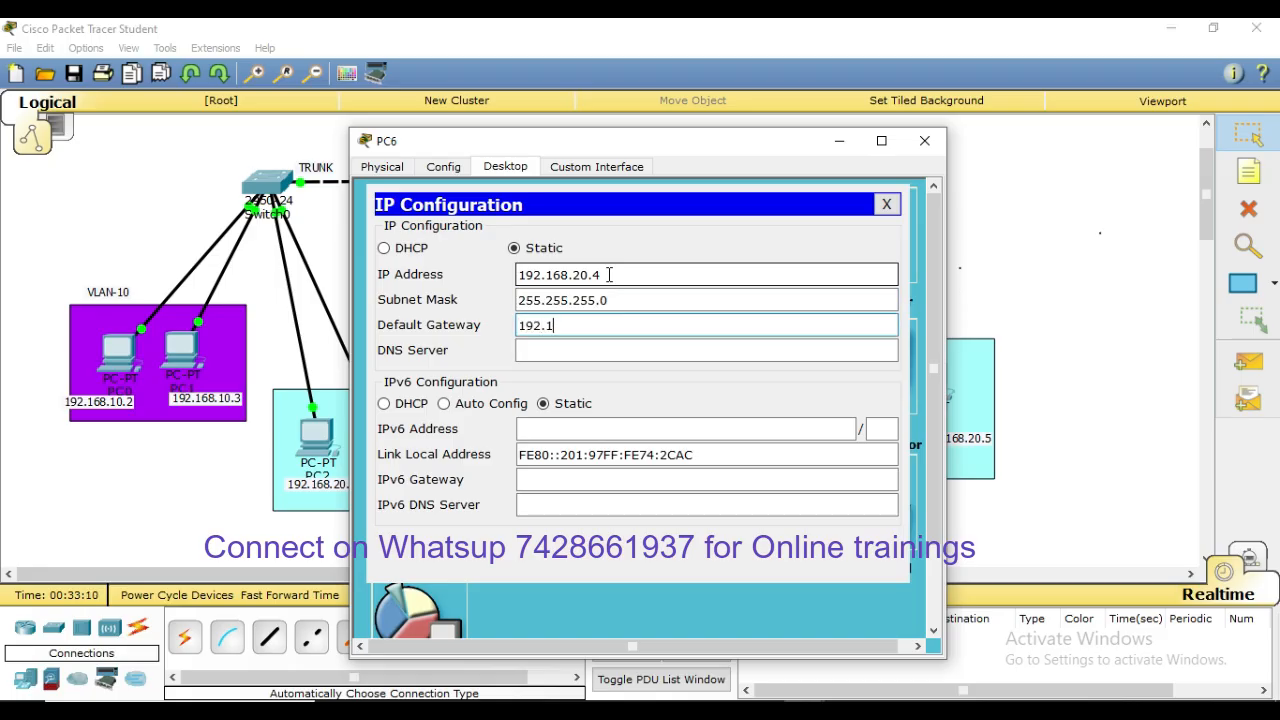
type("68.20.1")
left_click(924, 140)
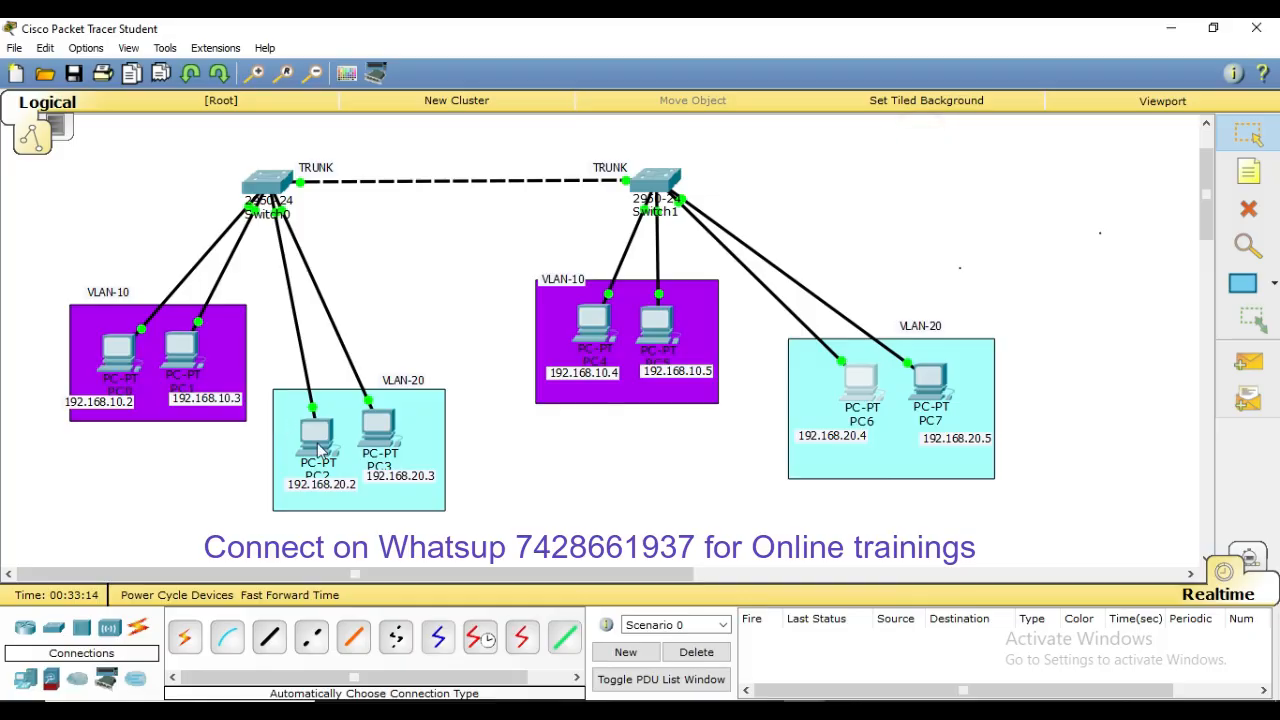
Rerun PC2's ping to 192.168.20.4 and confirm it now gets replies
left_click(316, 432)
left_click(784, 244)
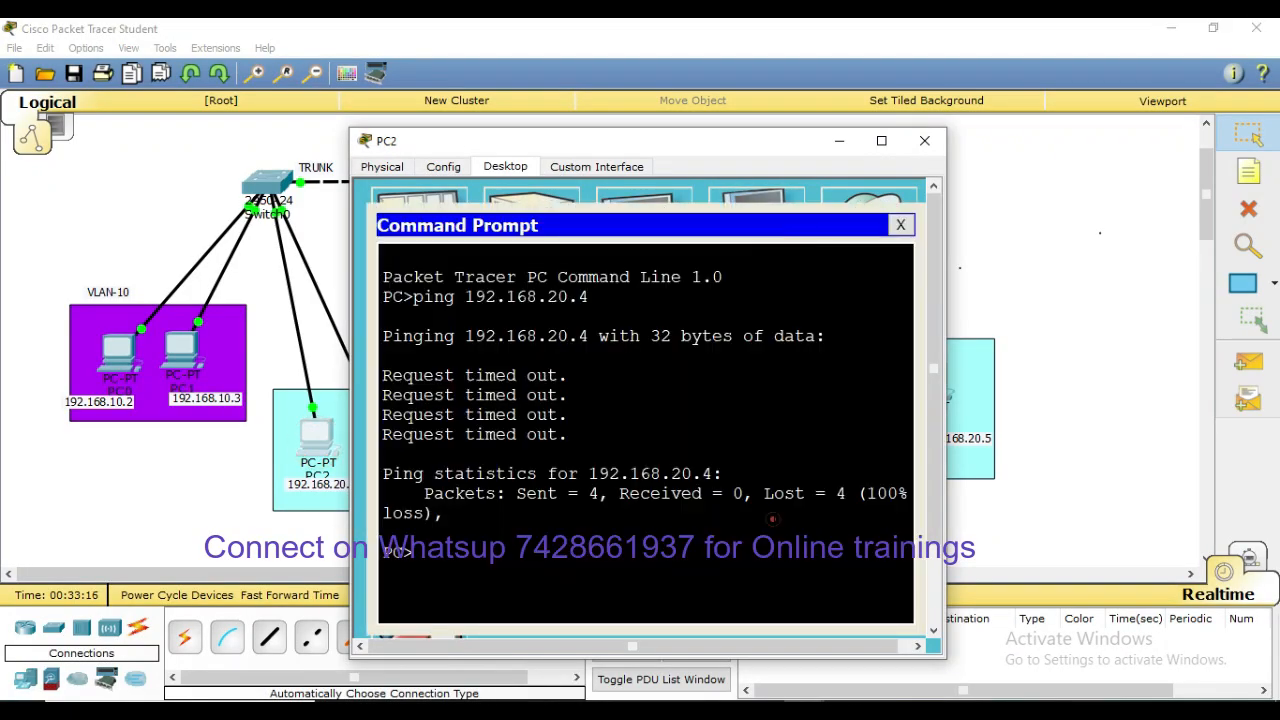
left_click(773, 519)
key("Up")
key("Return")
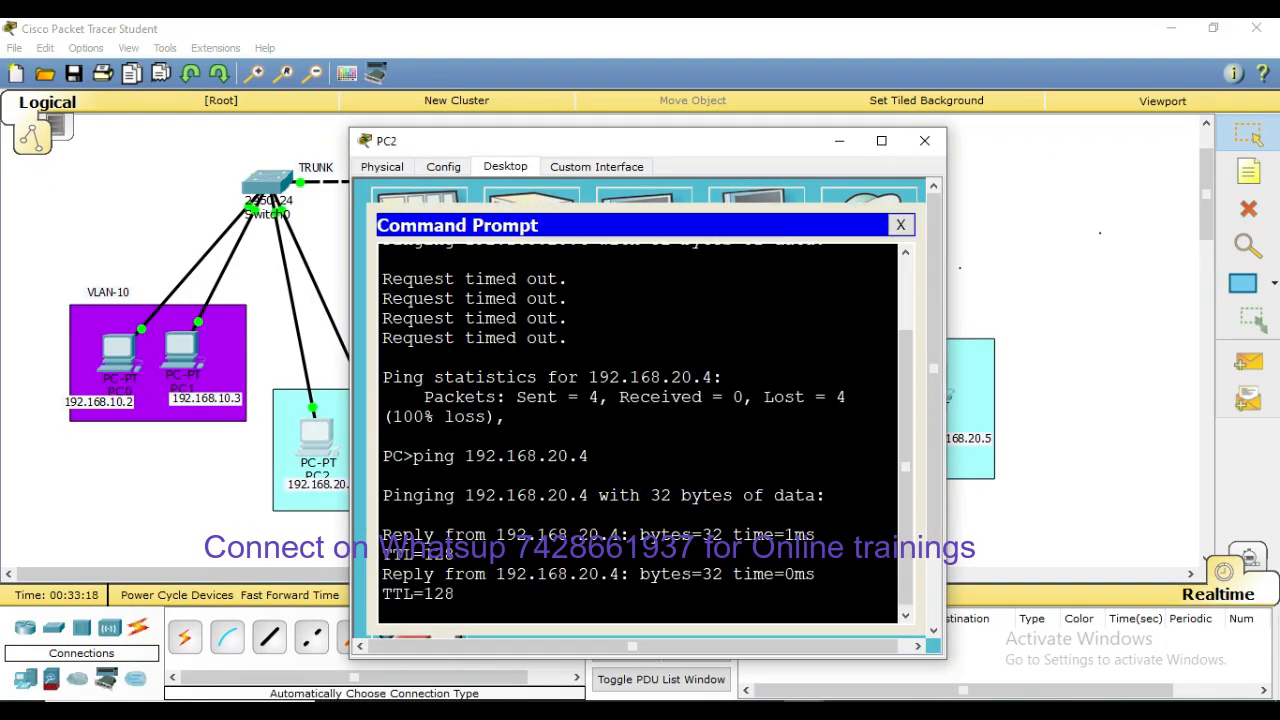
left_click(924, 140)
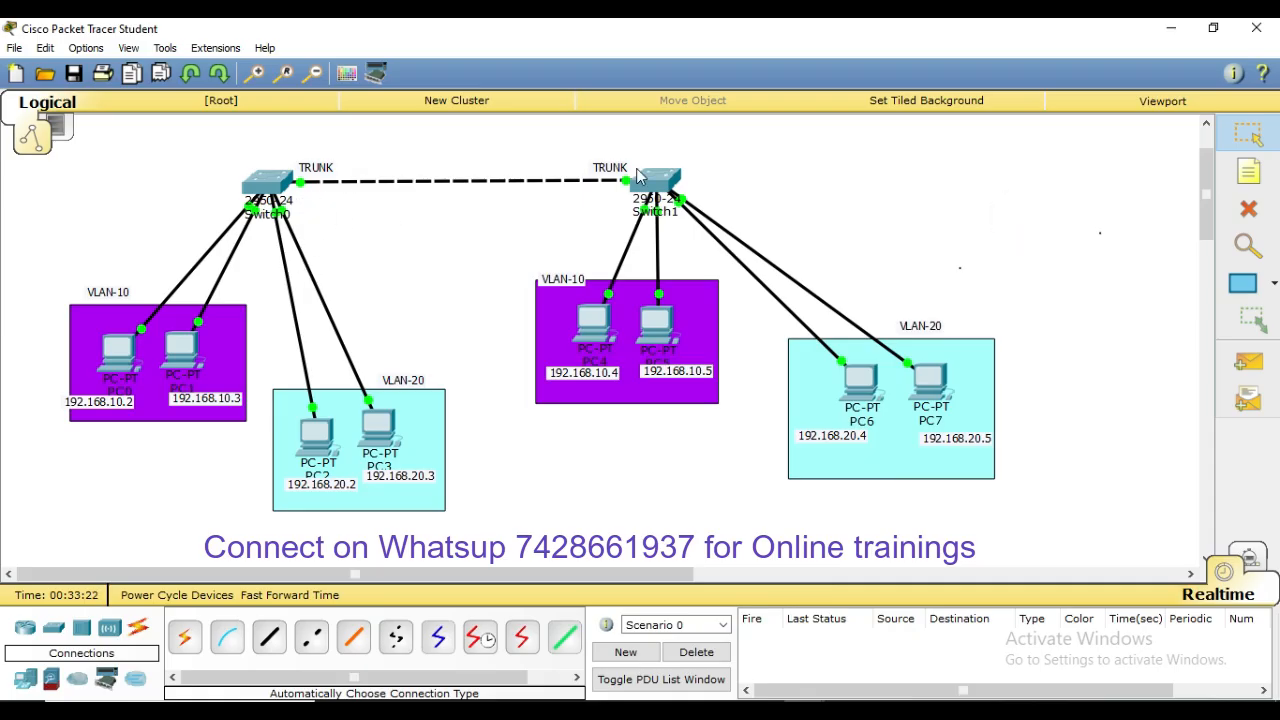
In Switch0's CLI, run conf t and vlan 30 to create VLAN 30, then exit
left_click(268, 184)
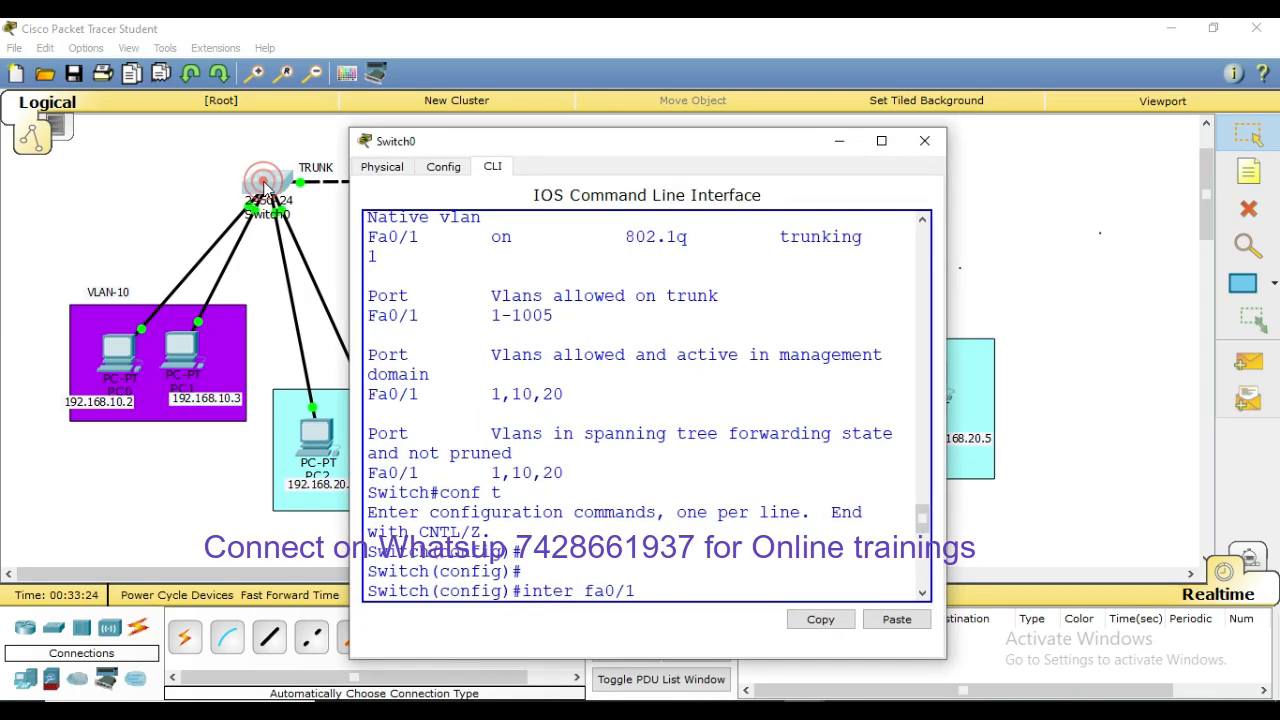
left_click(881, 140)
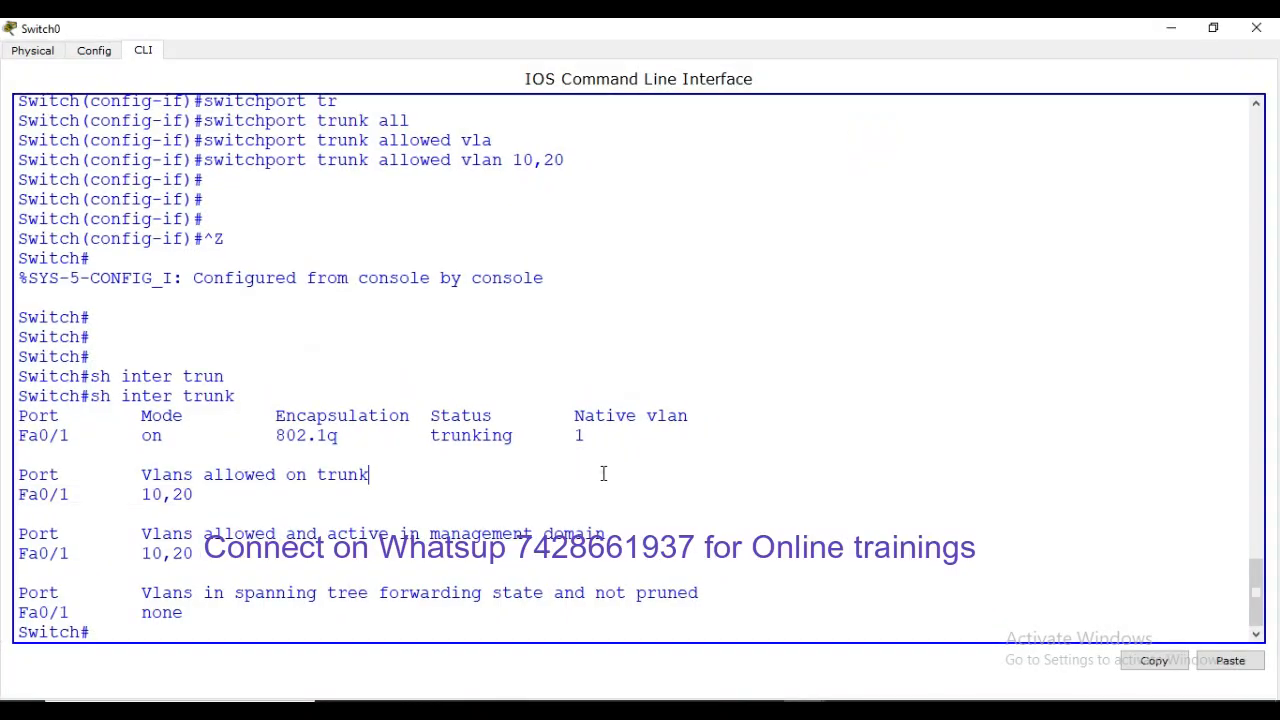
left_click(603, 473)
key("Return")
key("Return")
key("Return")
key("Return")
type("conf t")
key("Return")
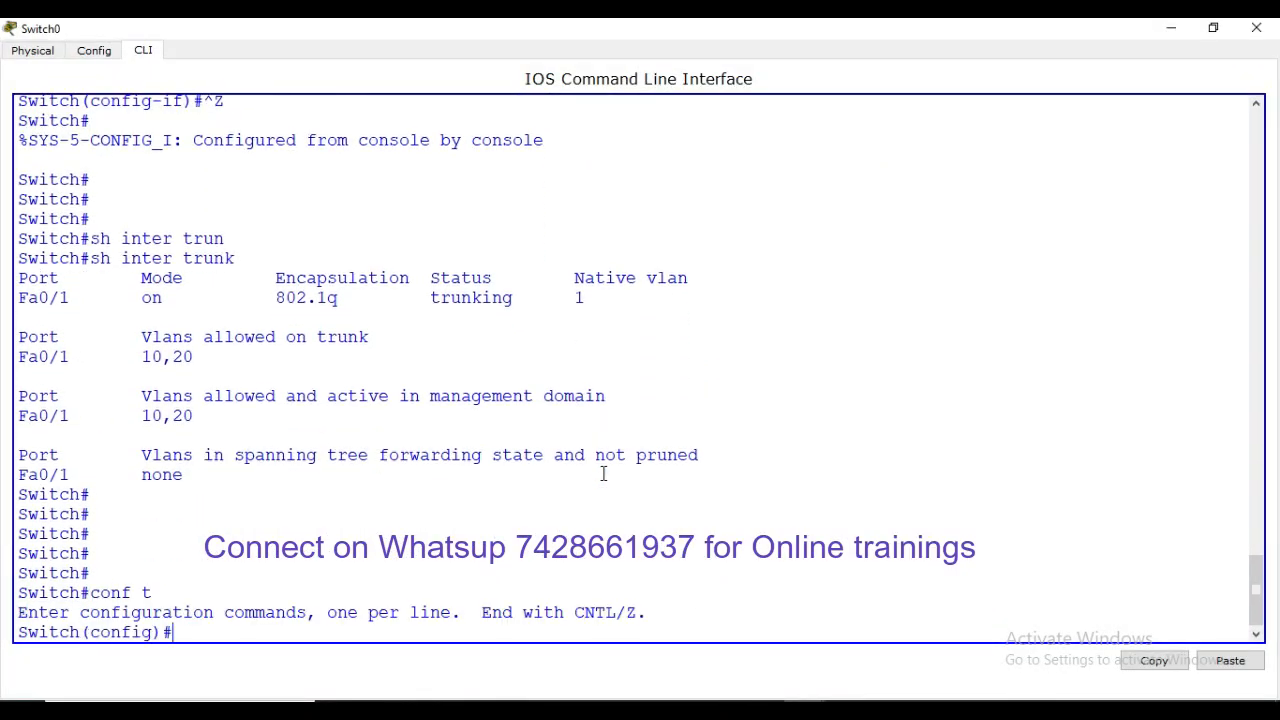
type("vlan 30")
key("Return")
key("Return")
key("Return")
key("Return")
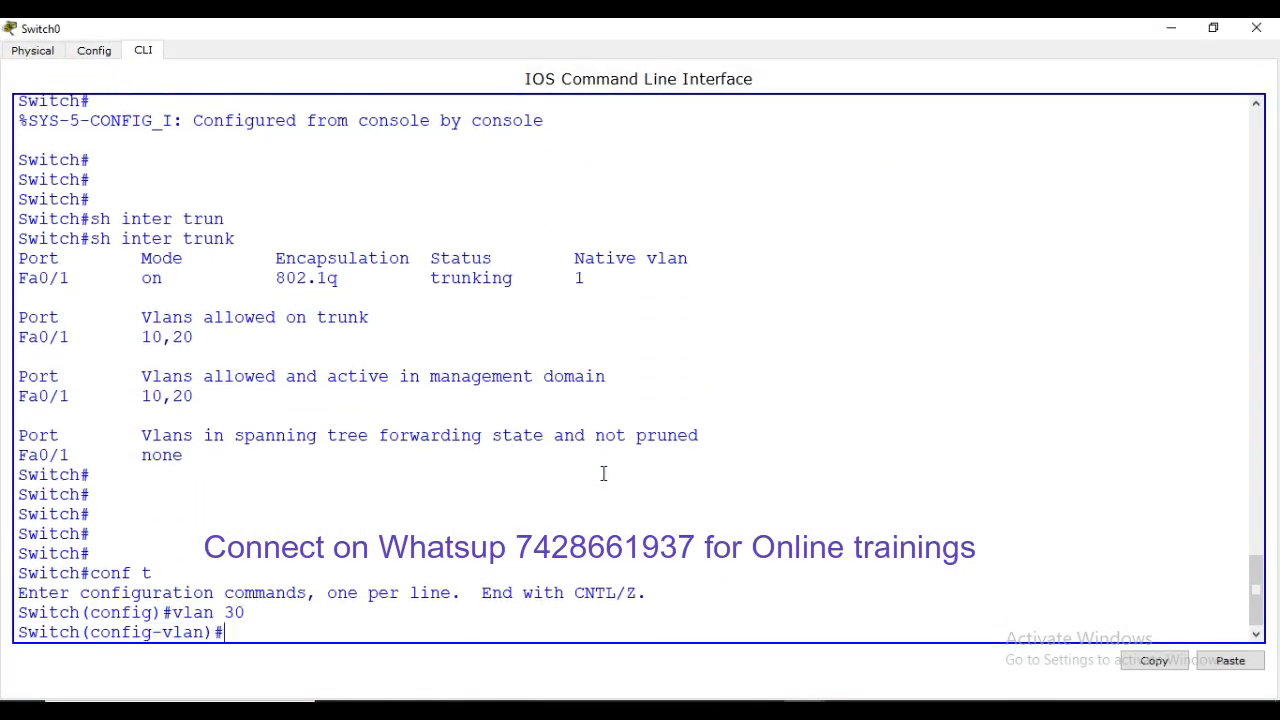
type("exit")
key("Return")
key("Return")
key("Return")
key("Return")
key("Return")
key("Return")
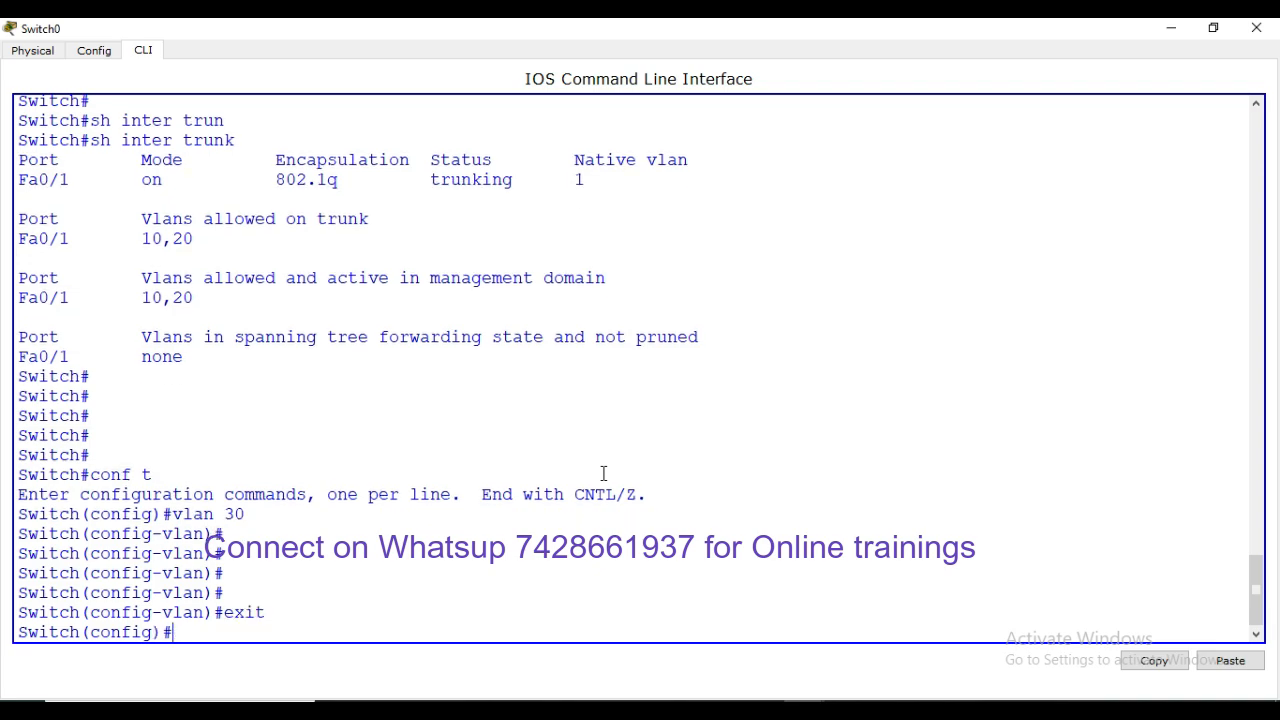
left_click(1256, 28)
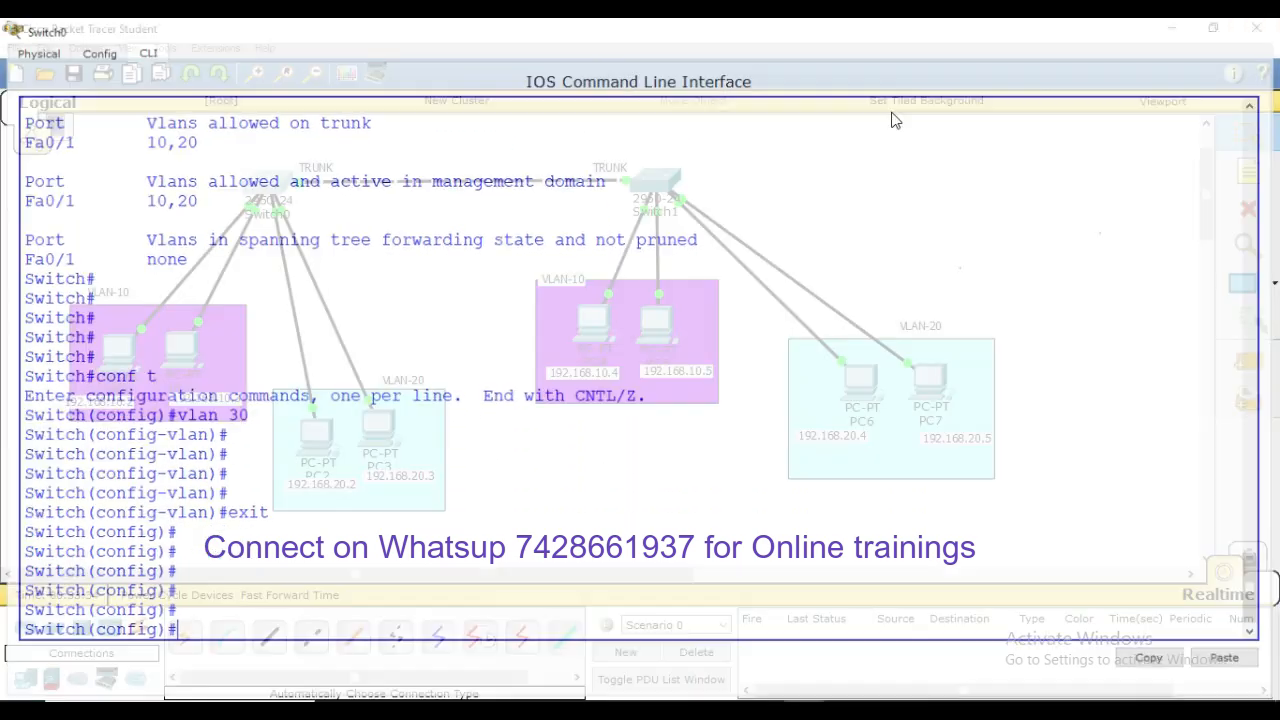
Add a new PC8 and cable it to Switch0's Fa0/6 with an automatic cable
left_click(27, 678)
left_click(184, 636)
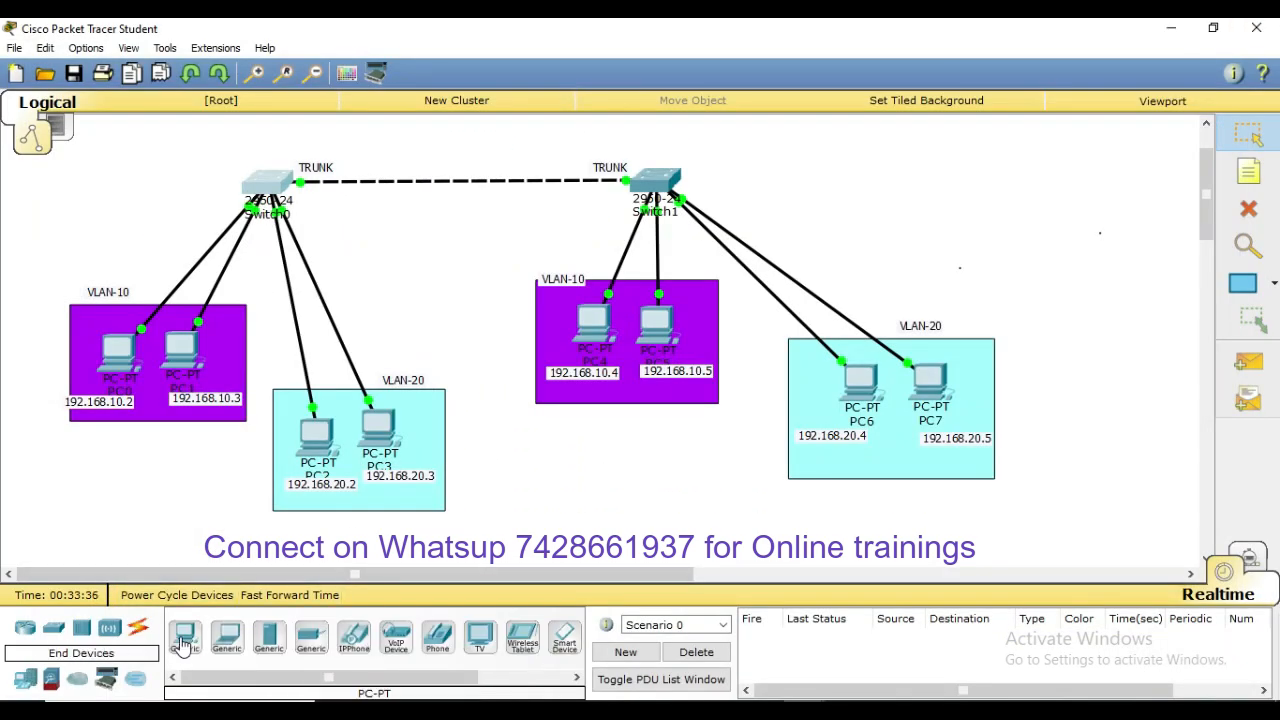
left_click(405, 290)
left_click(138, 627)
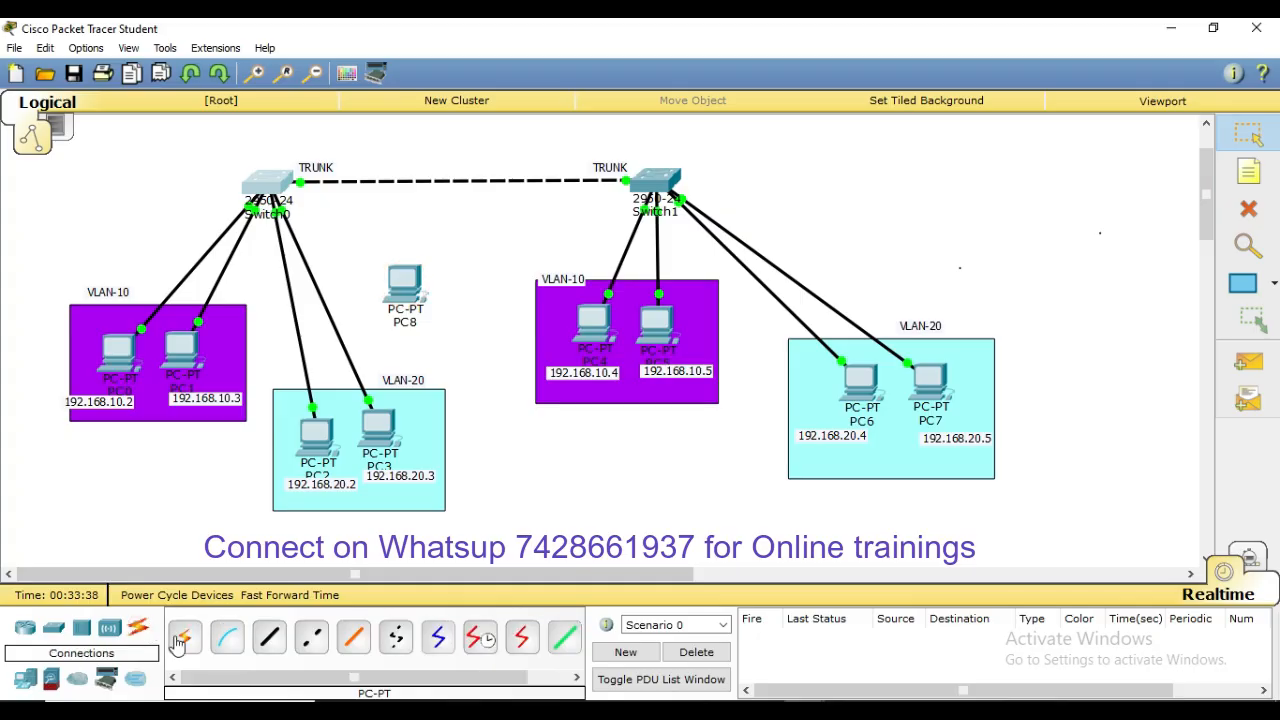
left_click(184, 636)
left_click(285, 195)
left_click(403, 285)
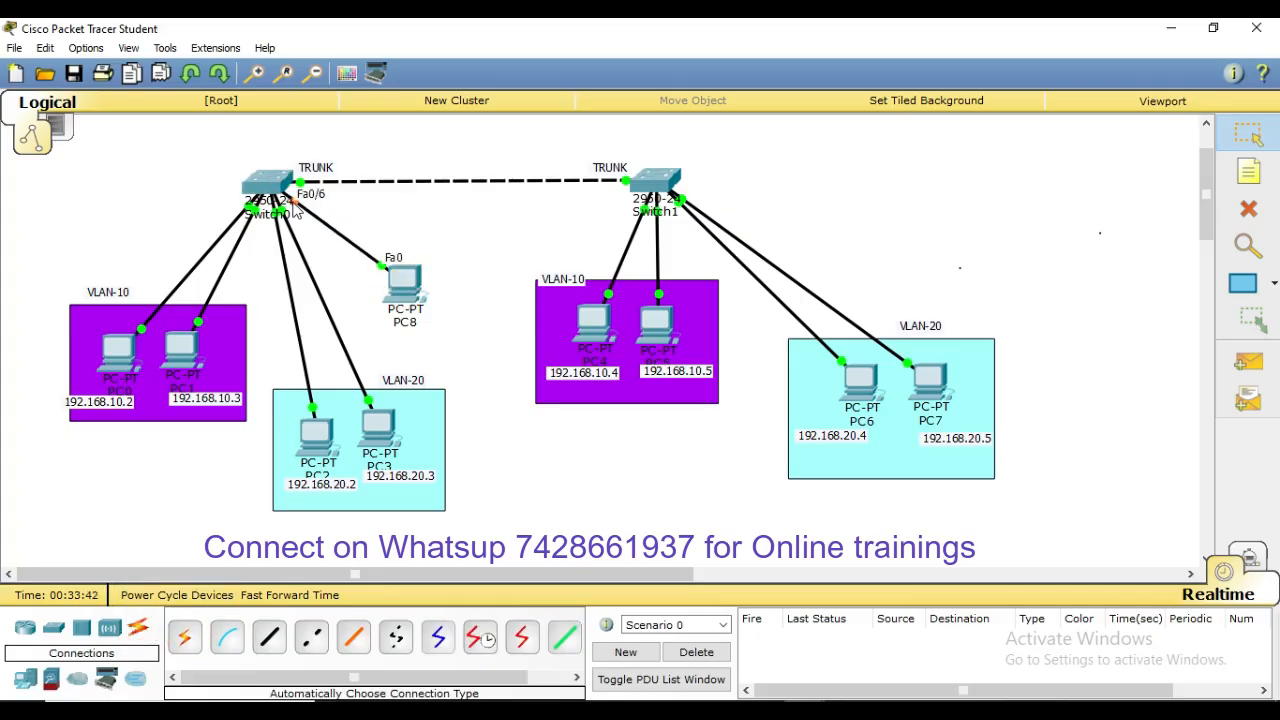
Set Switch0's interface Fa0/6 to switchport access mode
left_click(268, 182)
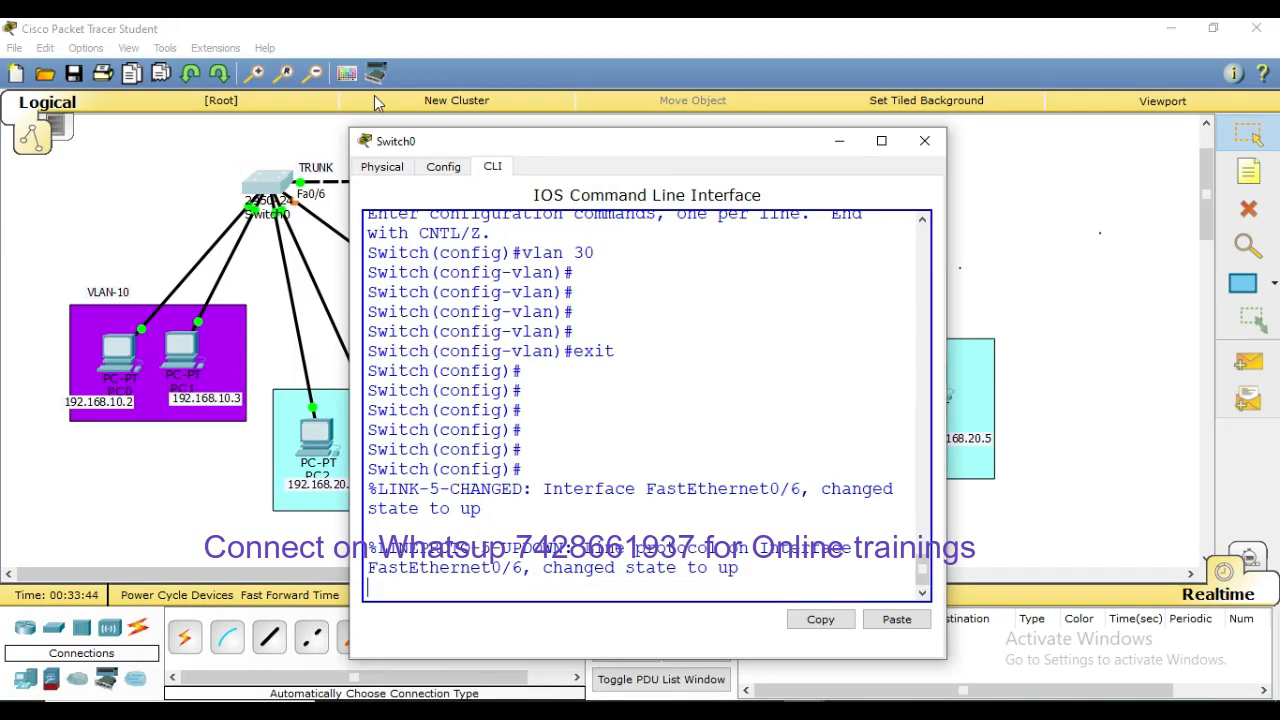
left_click(881, 141)
left_click(576, 372)
key("Return")
key("Return")
key("Return")
key("Return")
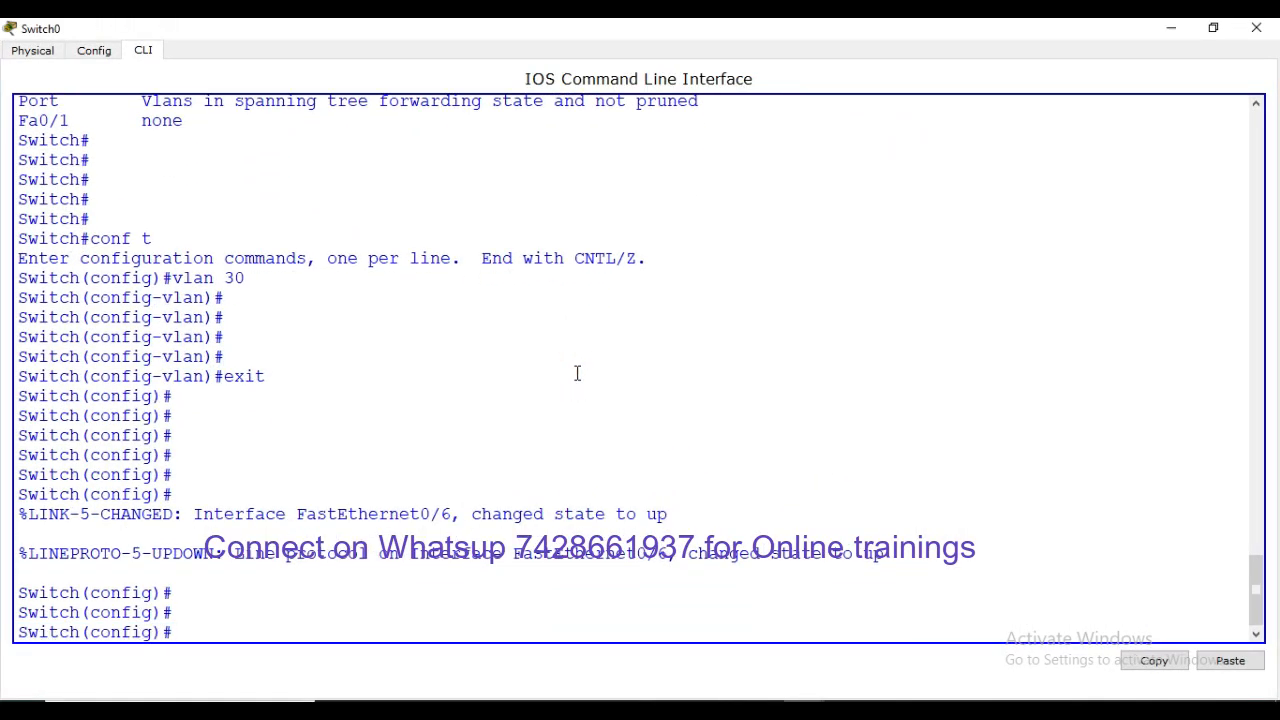
type("inter fa0")
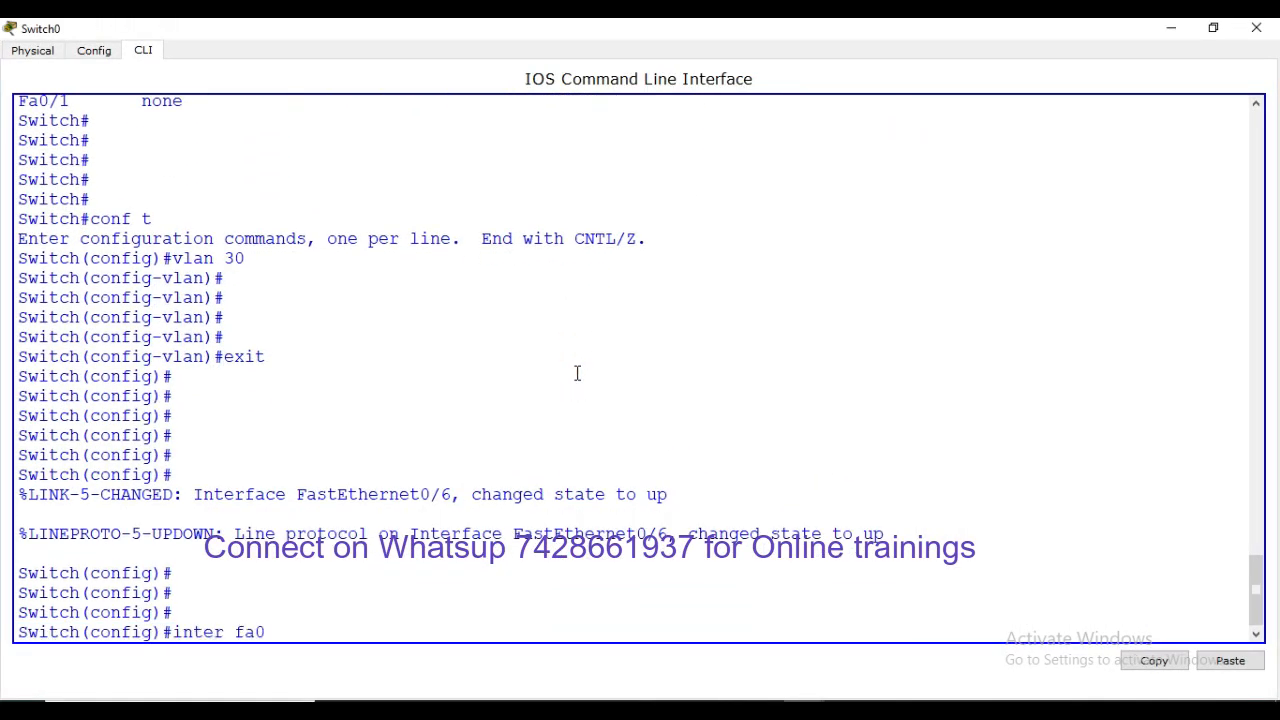
type("/6")
key("Return")
type("swi")
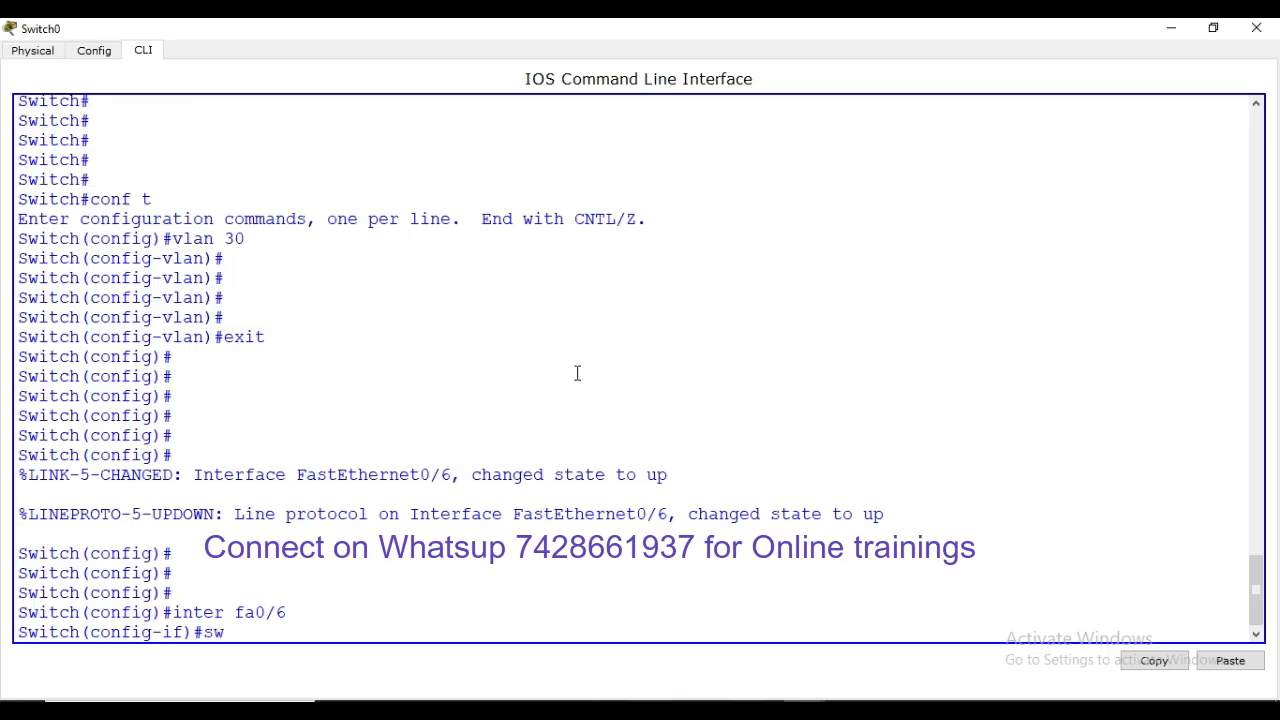
key("Tab")
type("acc")
key("Tab")
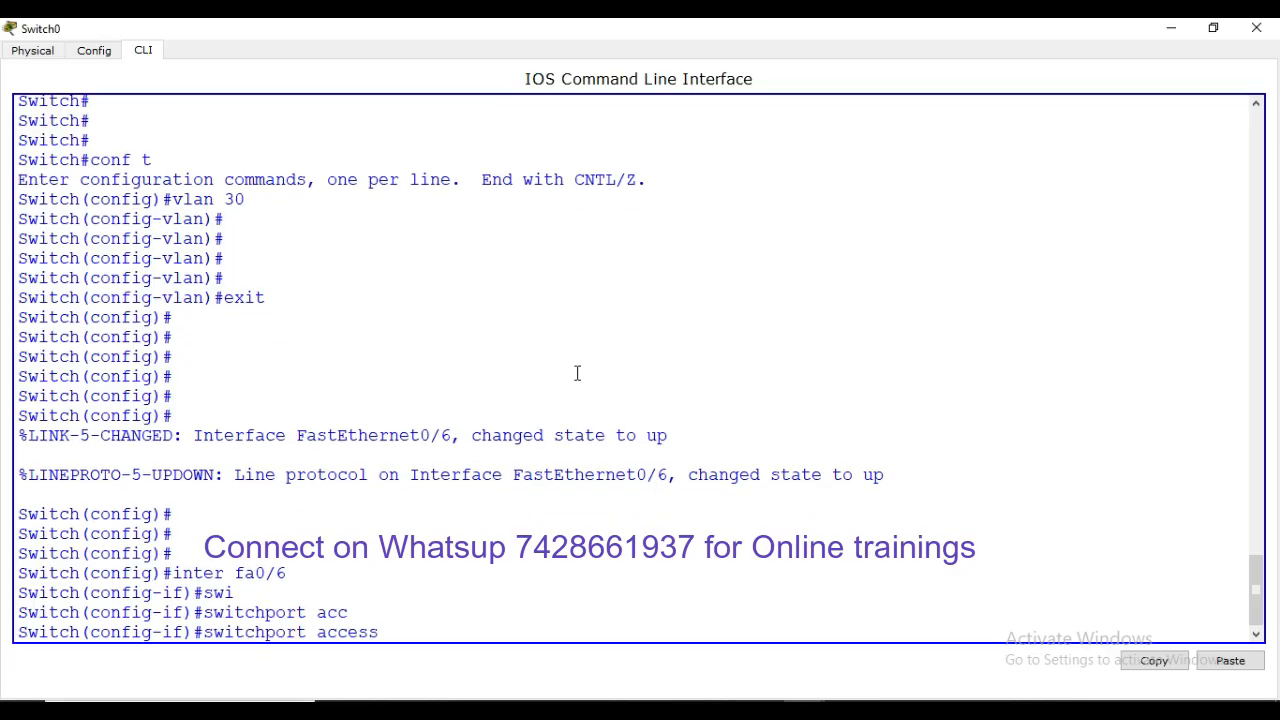
key("BackSpace")
key("BackSpace")
key("BackSpace")
key("BackSpace")
key("BackSpace")
key("BackSpace")
type("mo acc")
key("Tab")
key("Return")
Assign Fa0/6 to access VLAN 30 and save Switch0's configuration with wr
type("swi")
key("Tab")
type("ac")
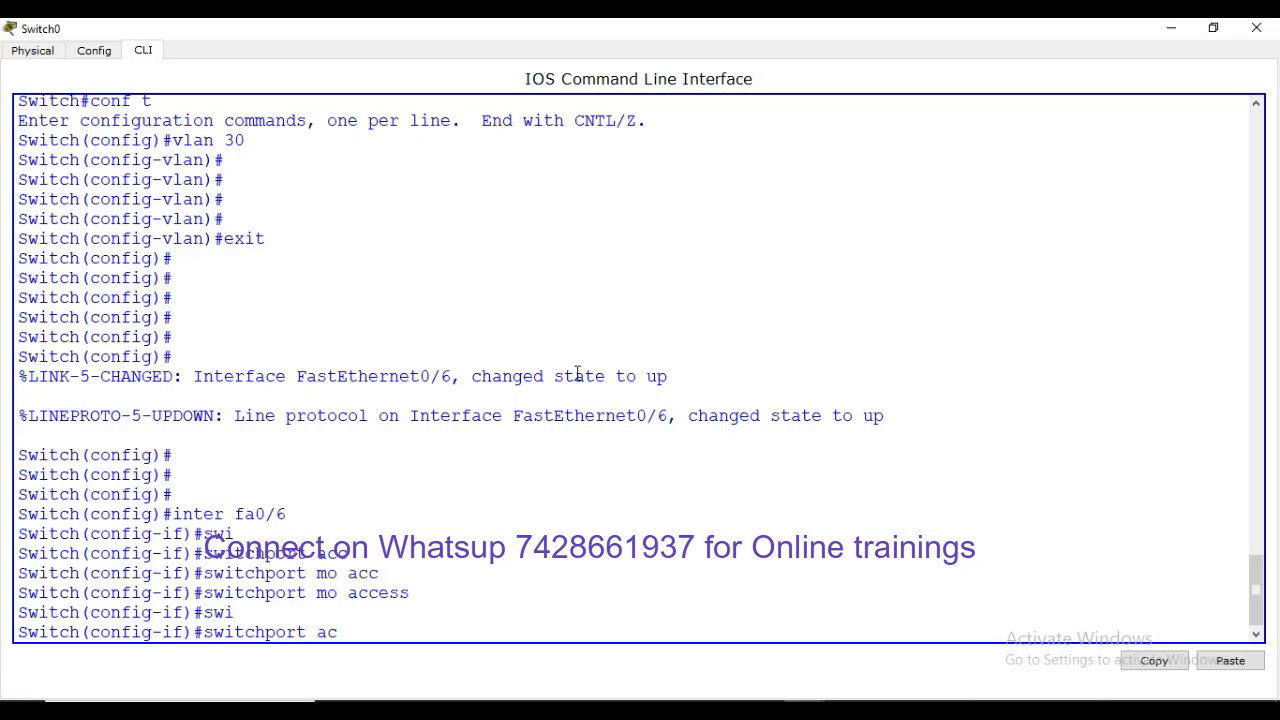
type("c")
key("Tab")
type("vlan")
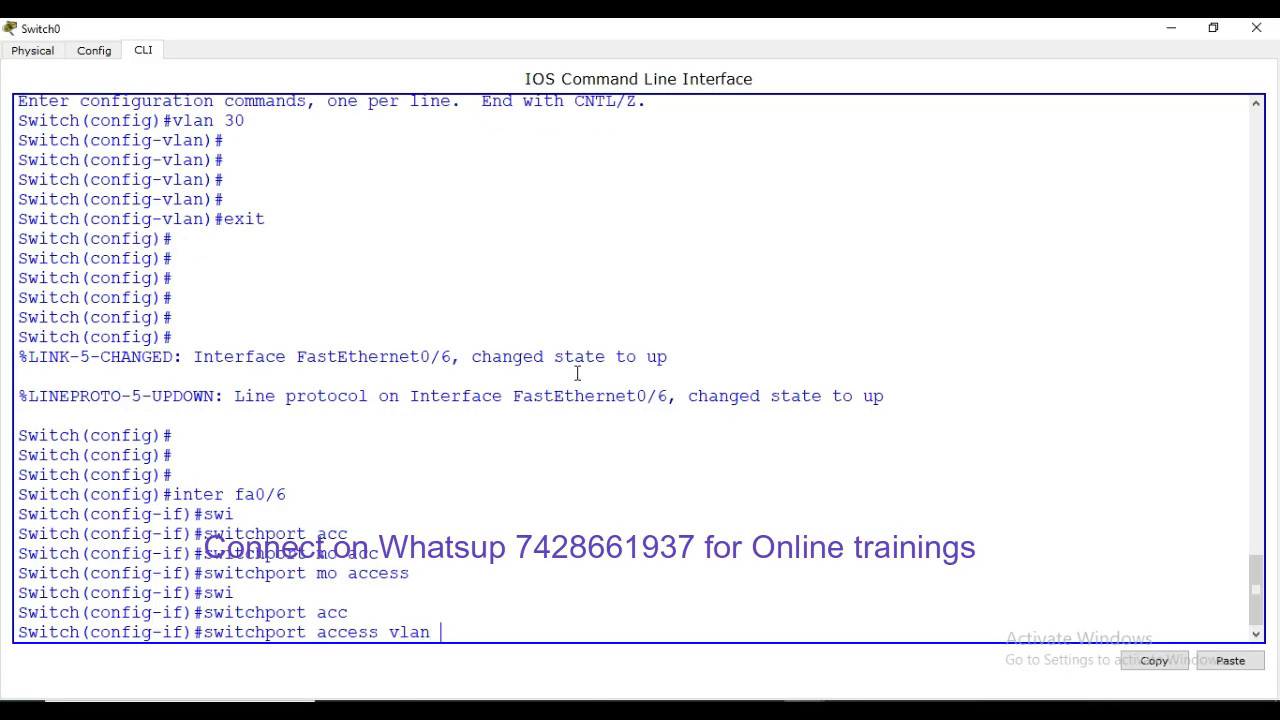
type(" 30")
key("Return")
key("Return")
key("Return")
key("ctrl+z")
key("Return")
key("Return")
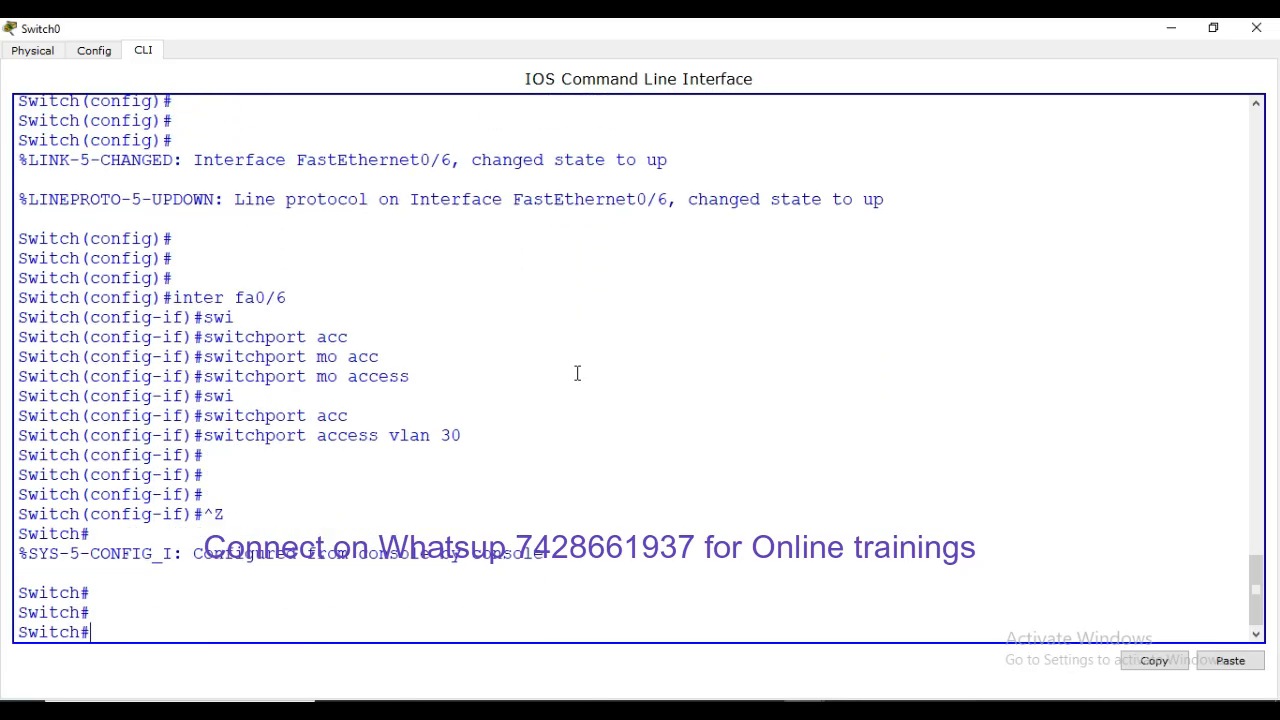
type("wr")
key("Return")
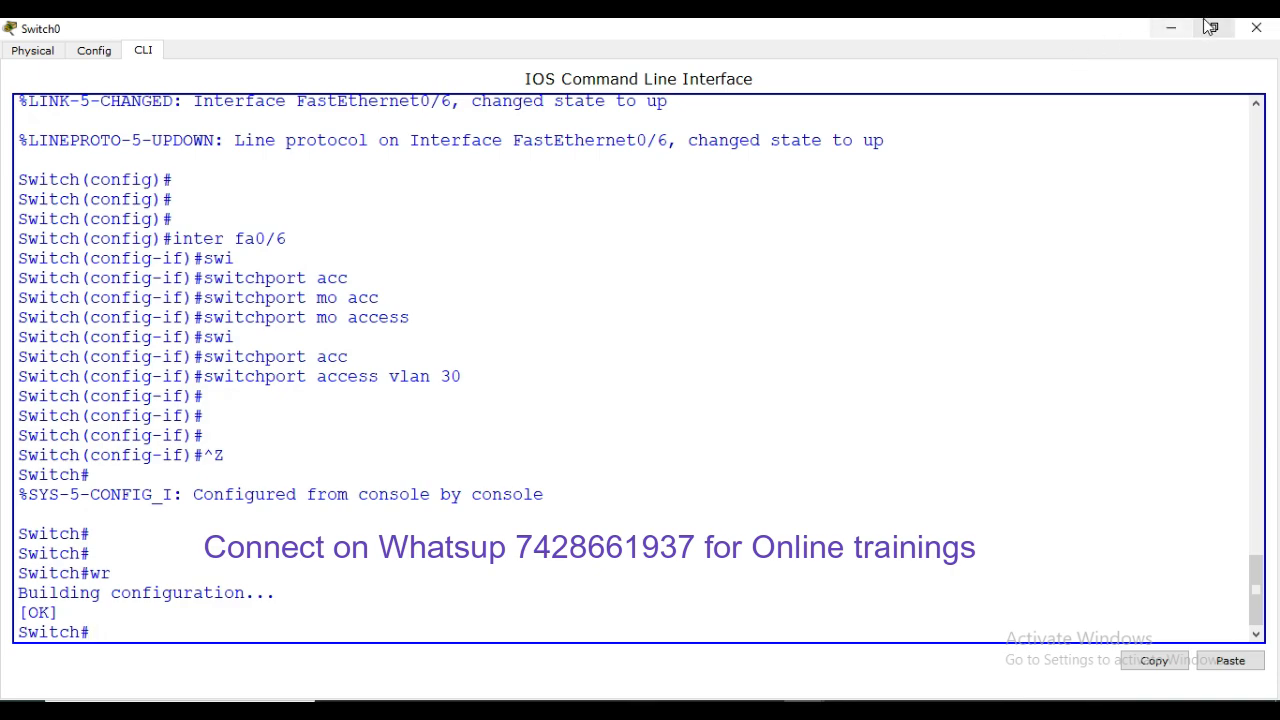
left_click(1172, 28)
Set PC8's address to 192.168.30.2 with the default 255.255.255.0 mask
left_click(404, 288)
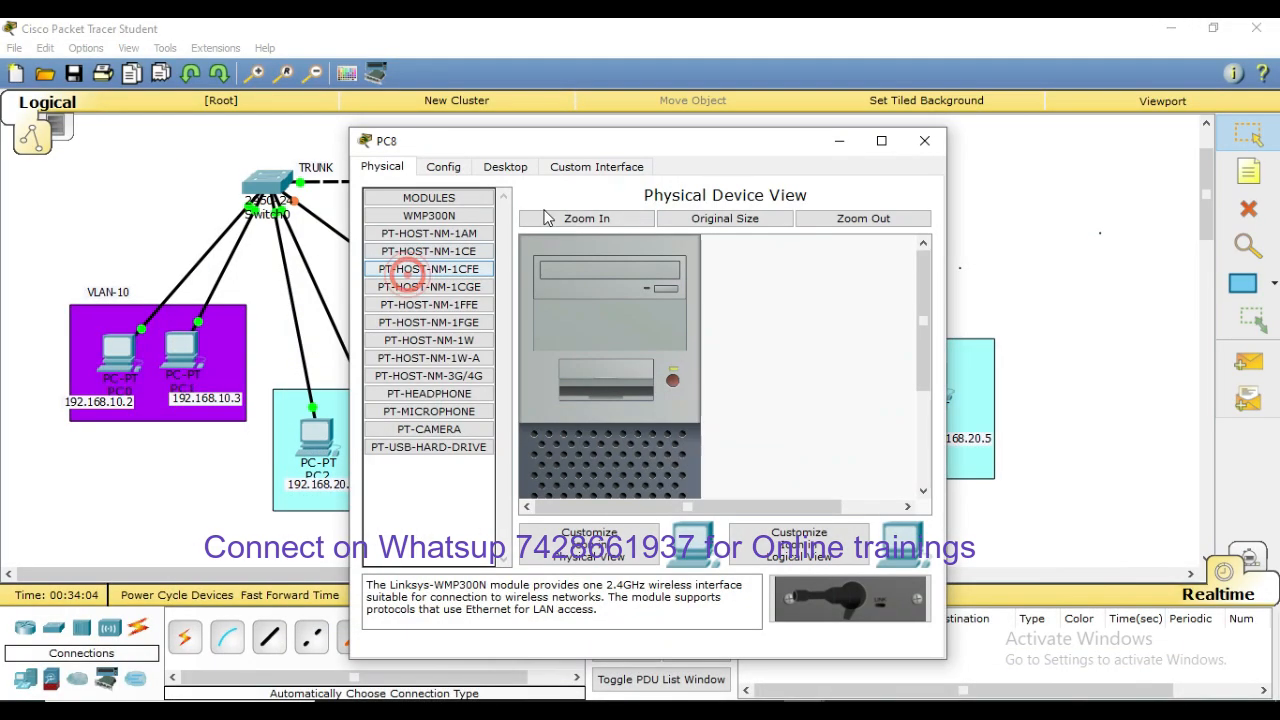
left_click(505, 166)
left_click(427, 230)
left_click(571, 275)
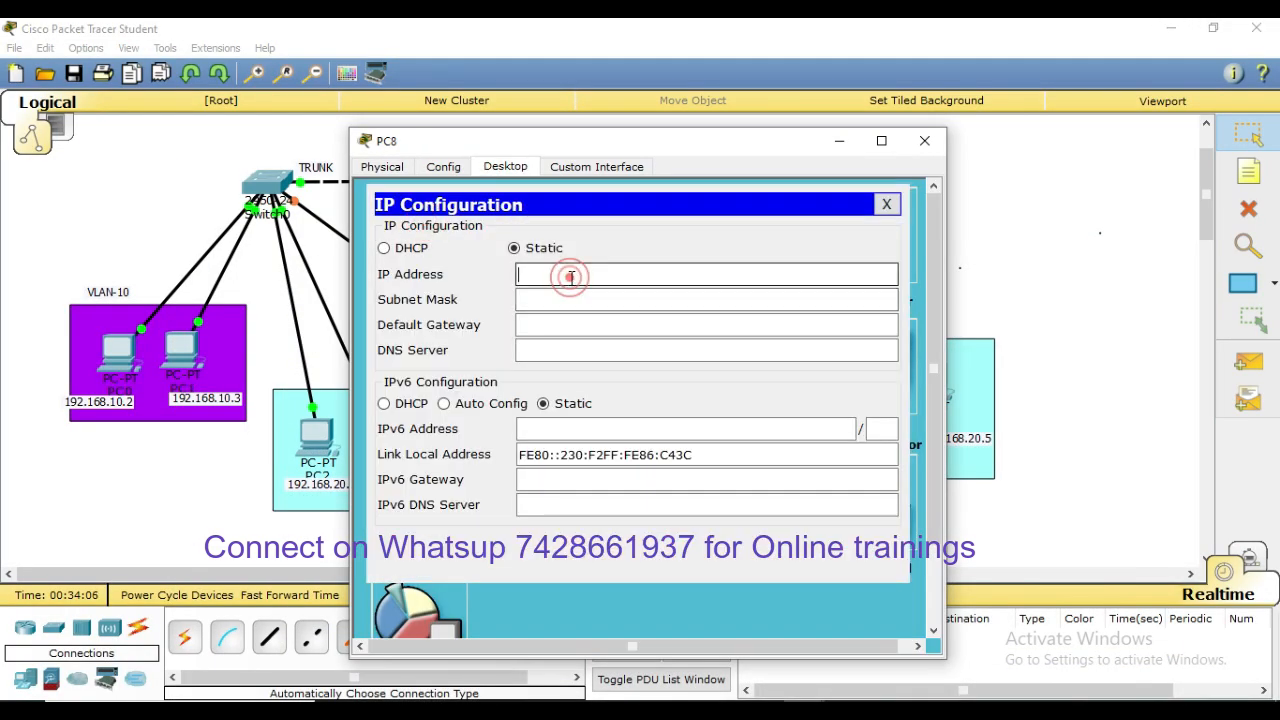
type("192.168")
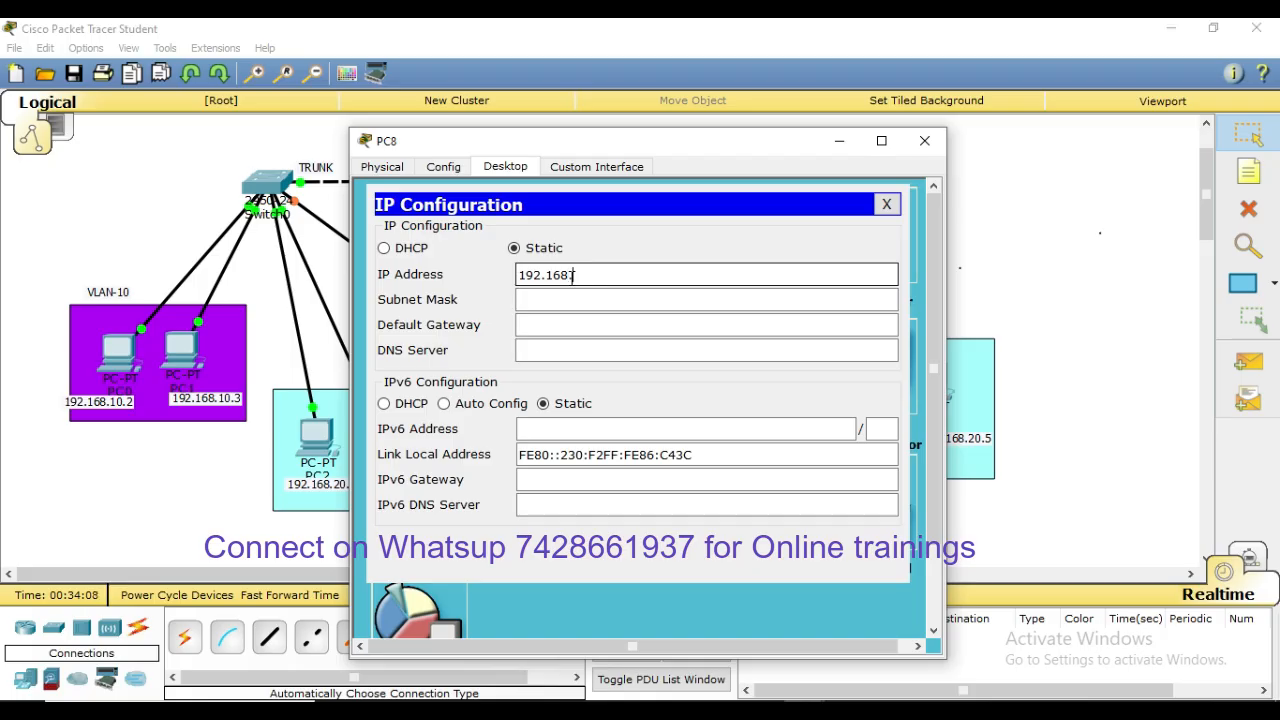
type(".30.2")
left_click(586, 299)
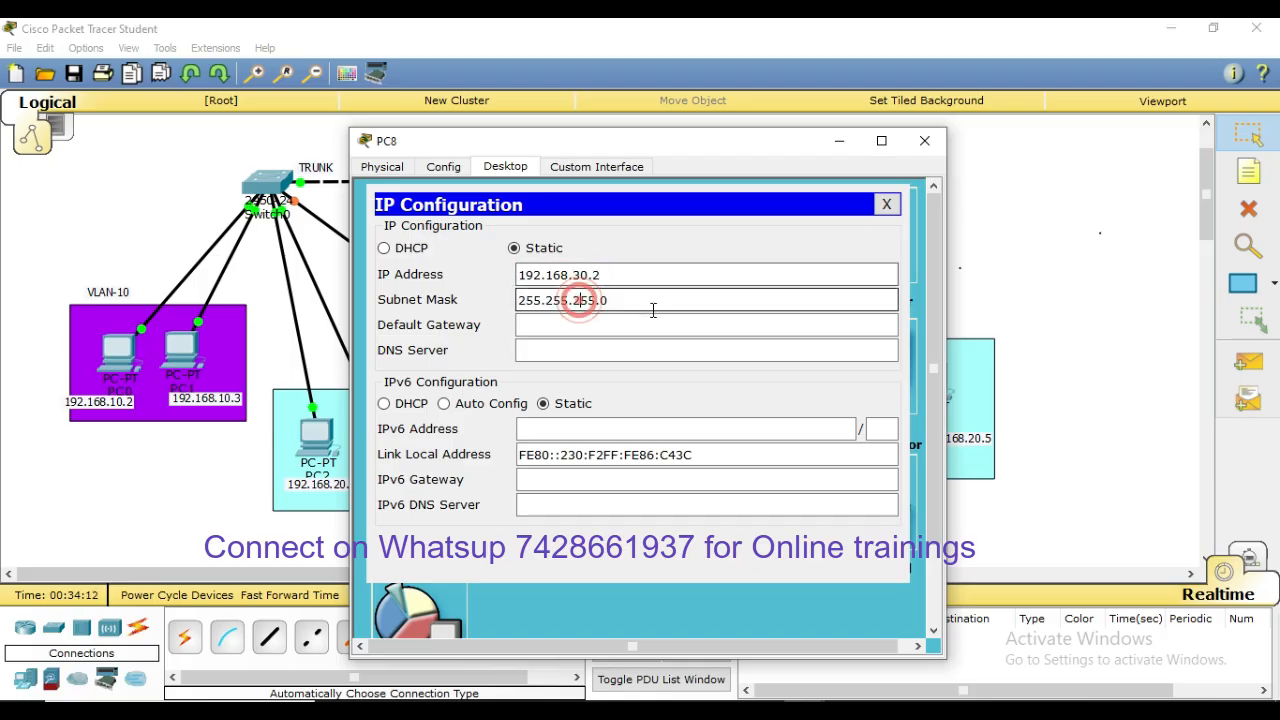
left_click(929, 140)
left_click(586, 480)
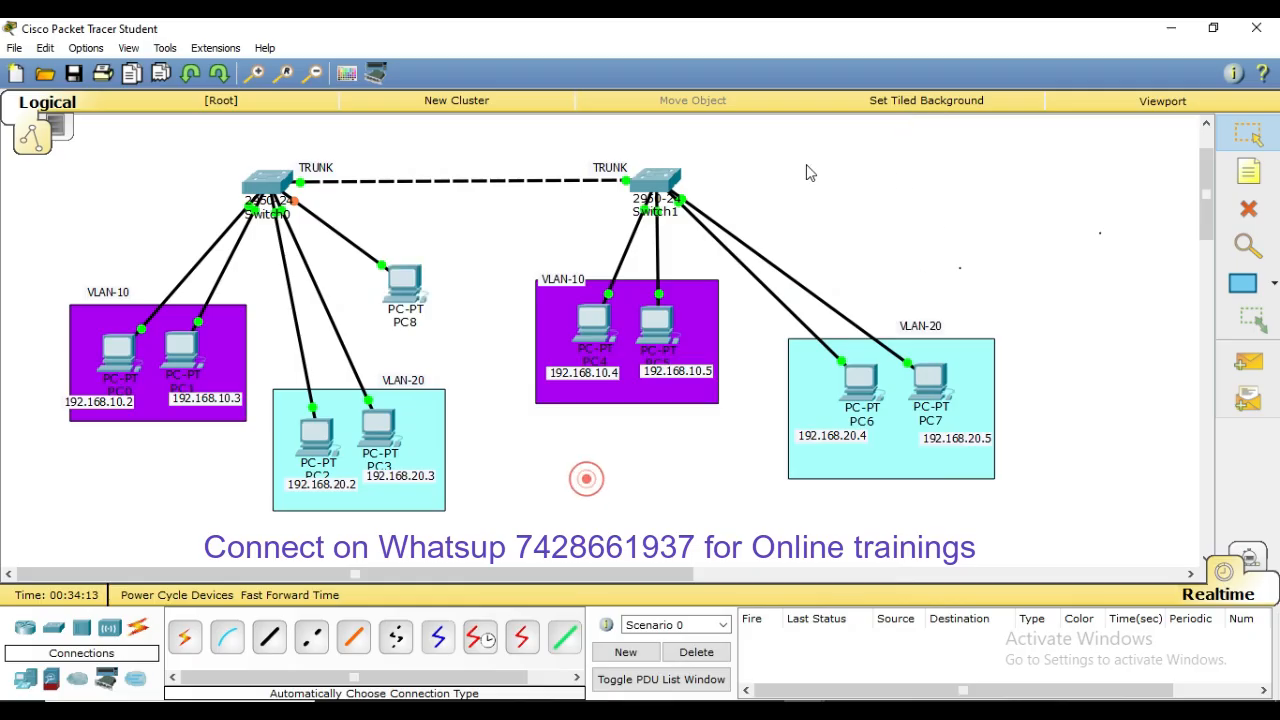
left_click(640, 192)
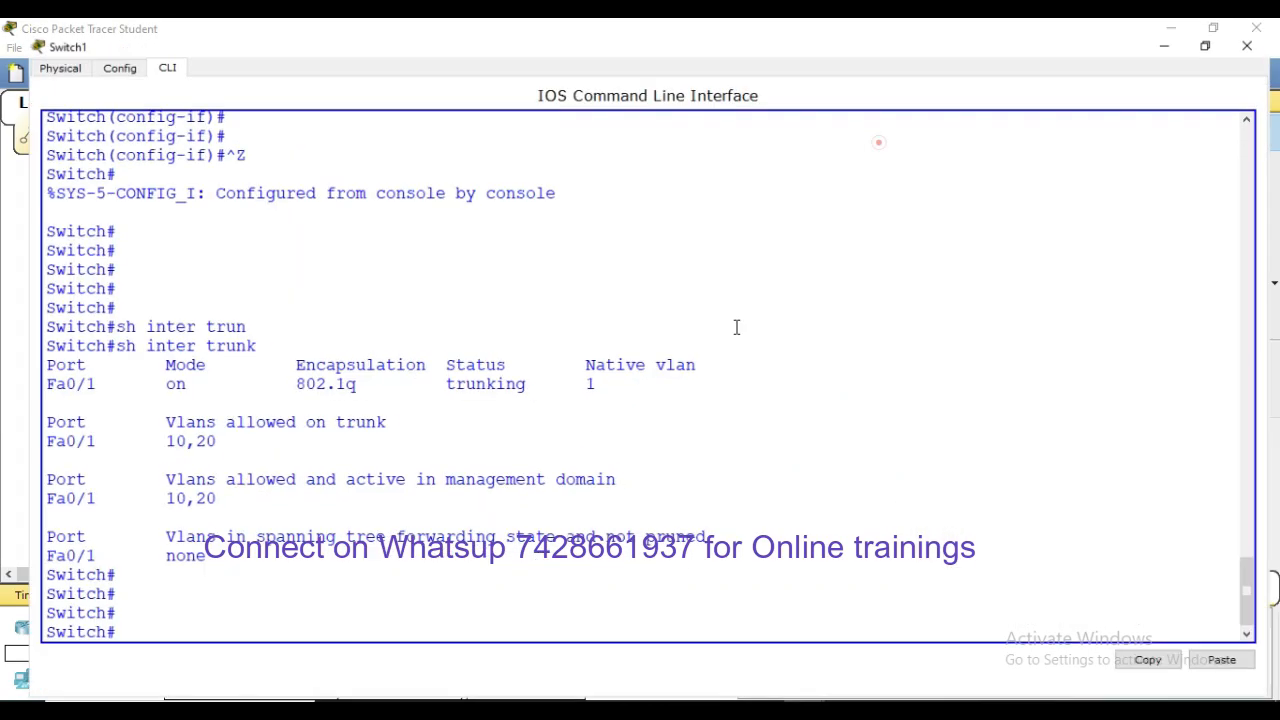
Create VLAN 30 on Switch1 with conf t and vlan 30
key("Return")
key("Return")
key("Return")
type("con")
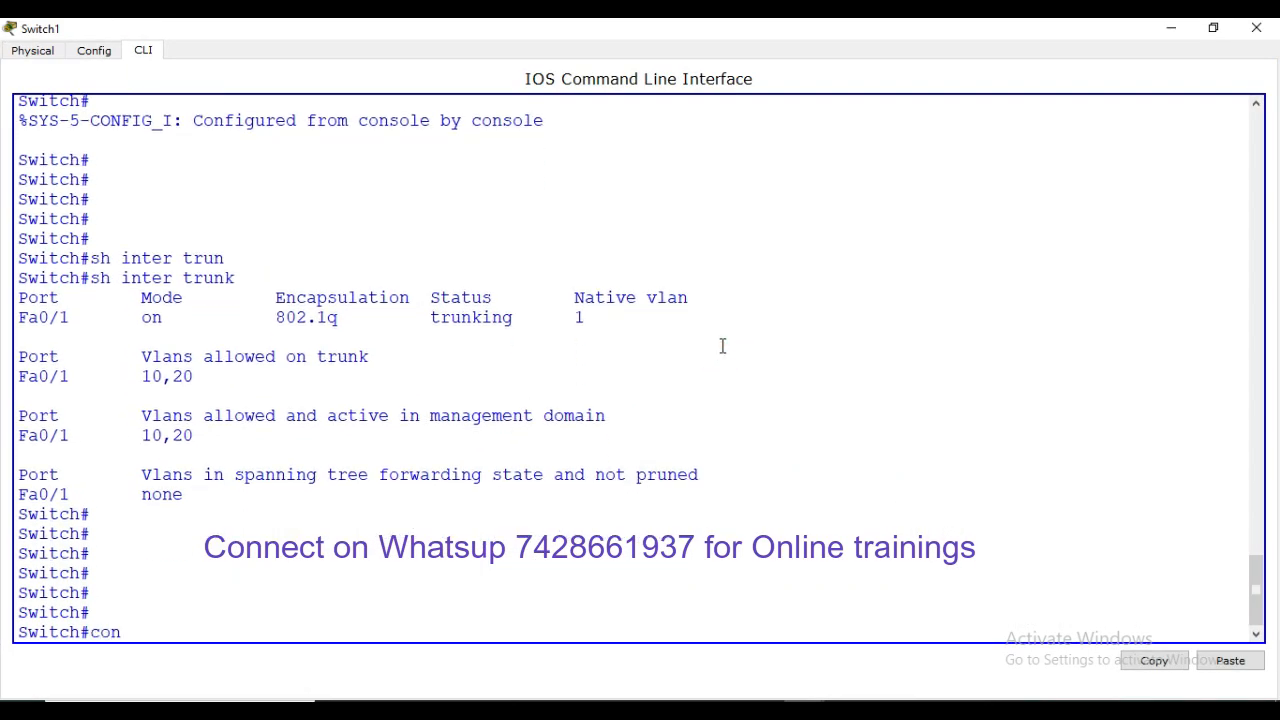
type("f t")
key("Return")
type("vlan 30")
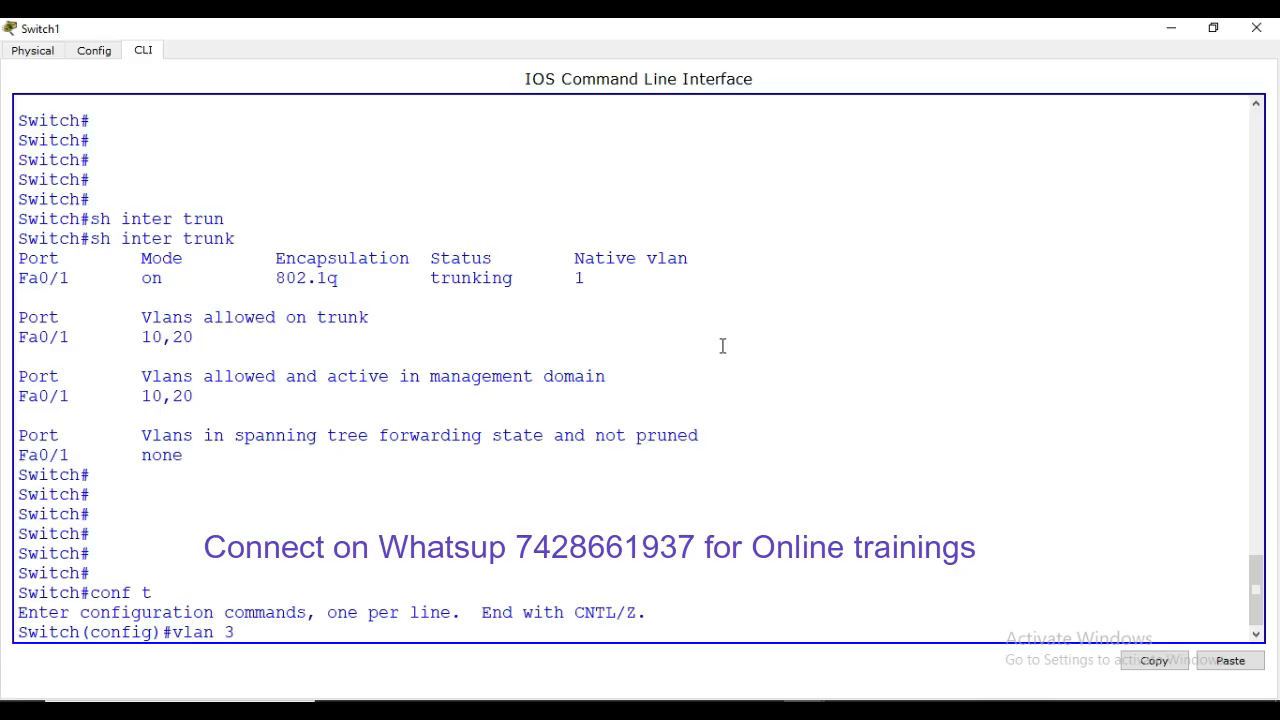
key("Return")
type("exit")
key("Return")
key("Return")
key("Return")
key("Return")
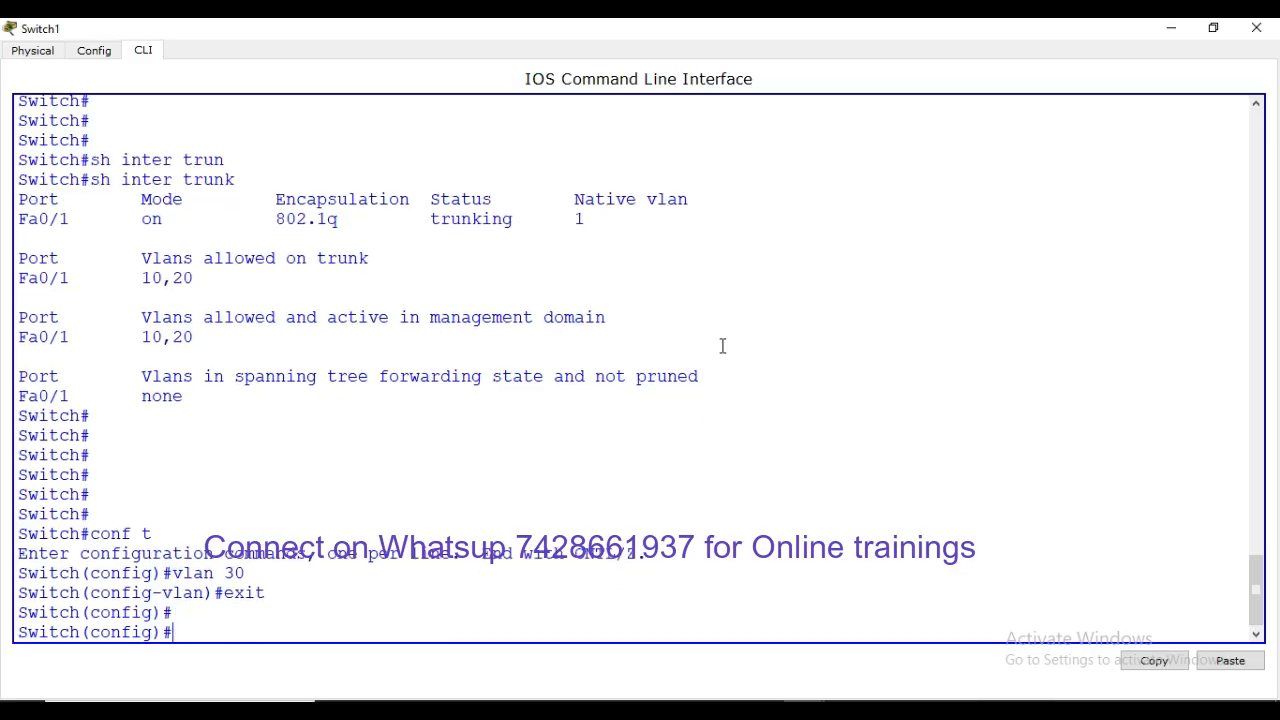
Make Switch1's Fa0/6 an access port in VLAN 30 and save with wr
type("inter f")
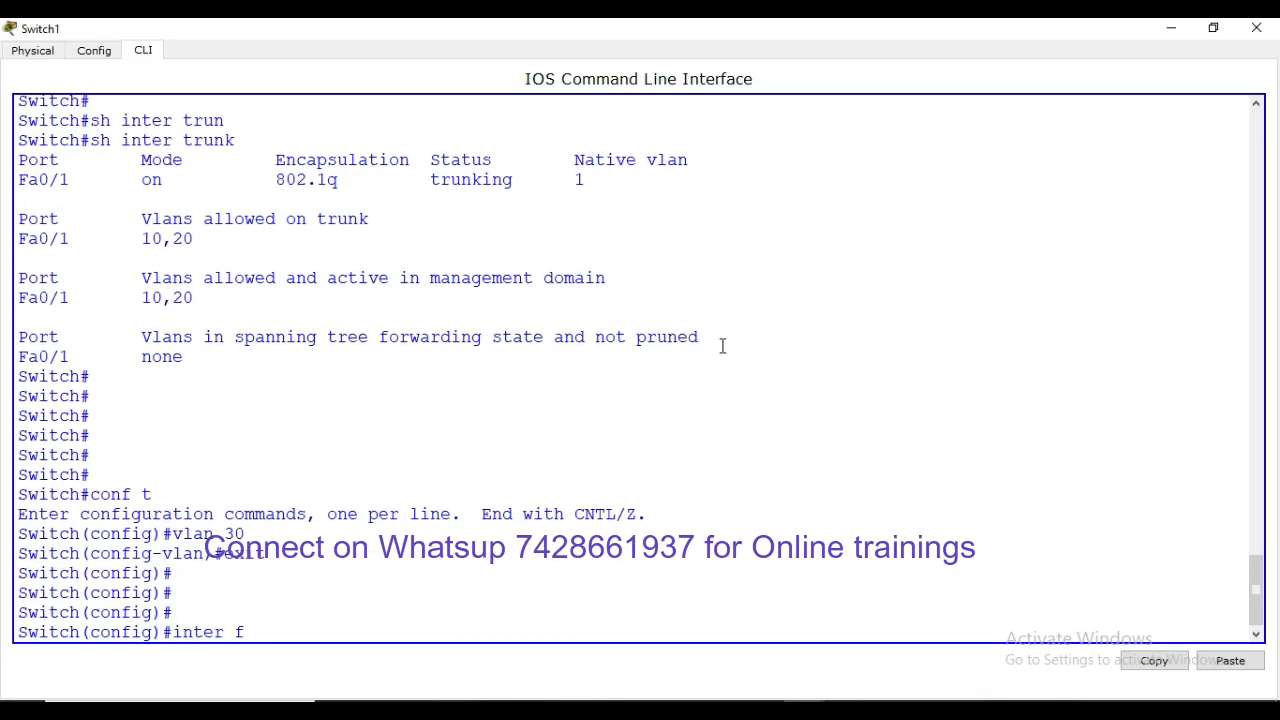
type("a0/6")
key("Return")
type("swi")
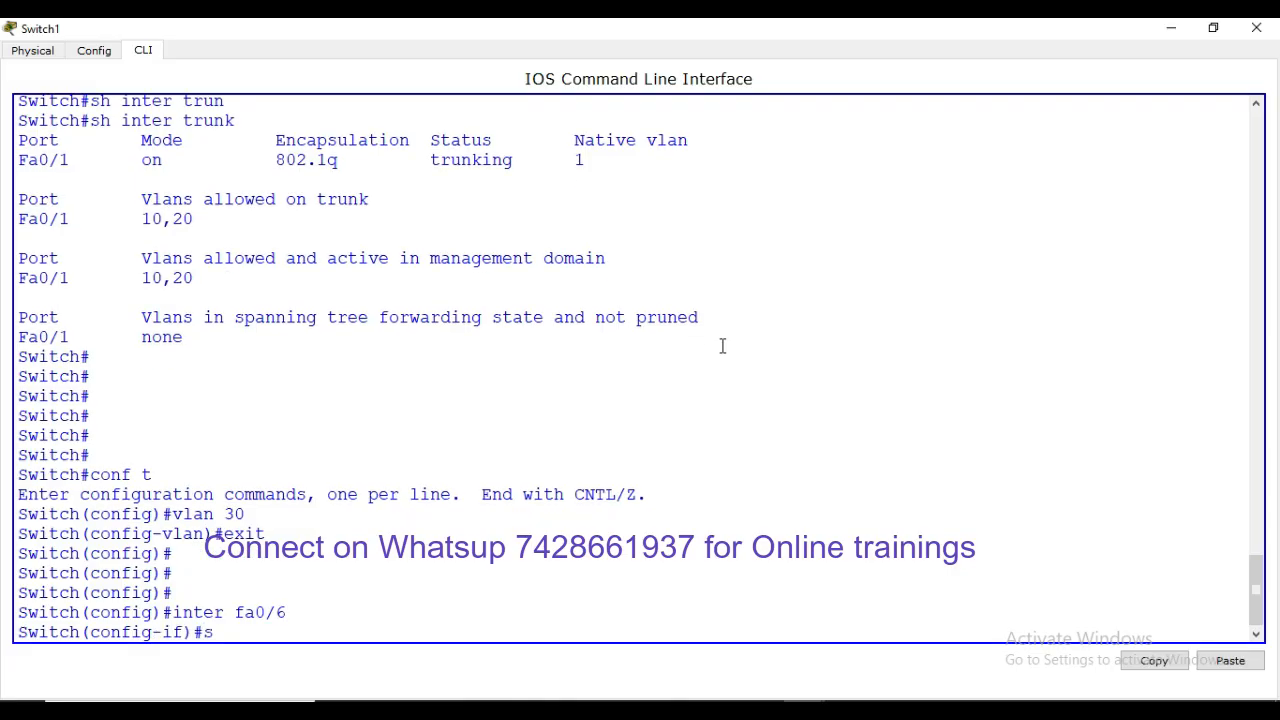
type(" mo acc")
key("Return")
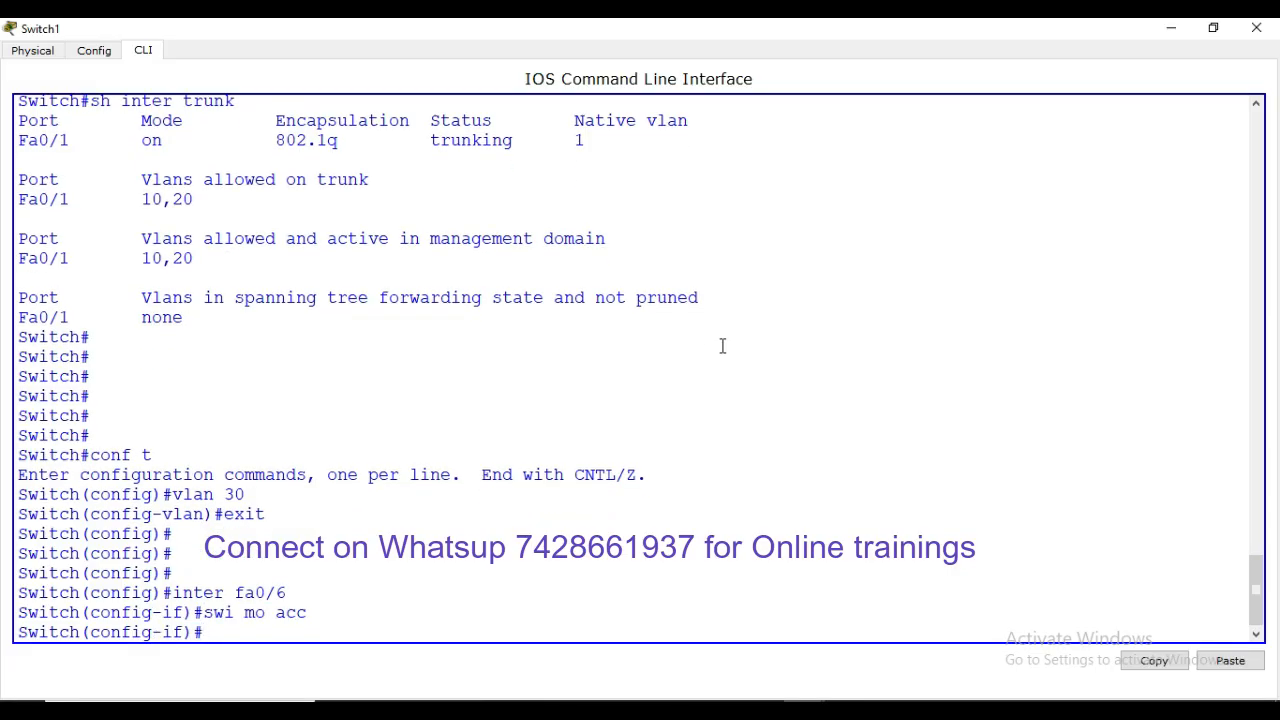
type("swi acc vlan 30")
key("Return")
key("Return")
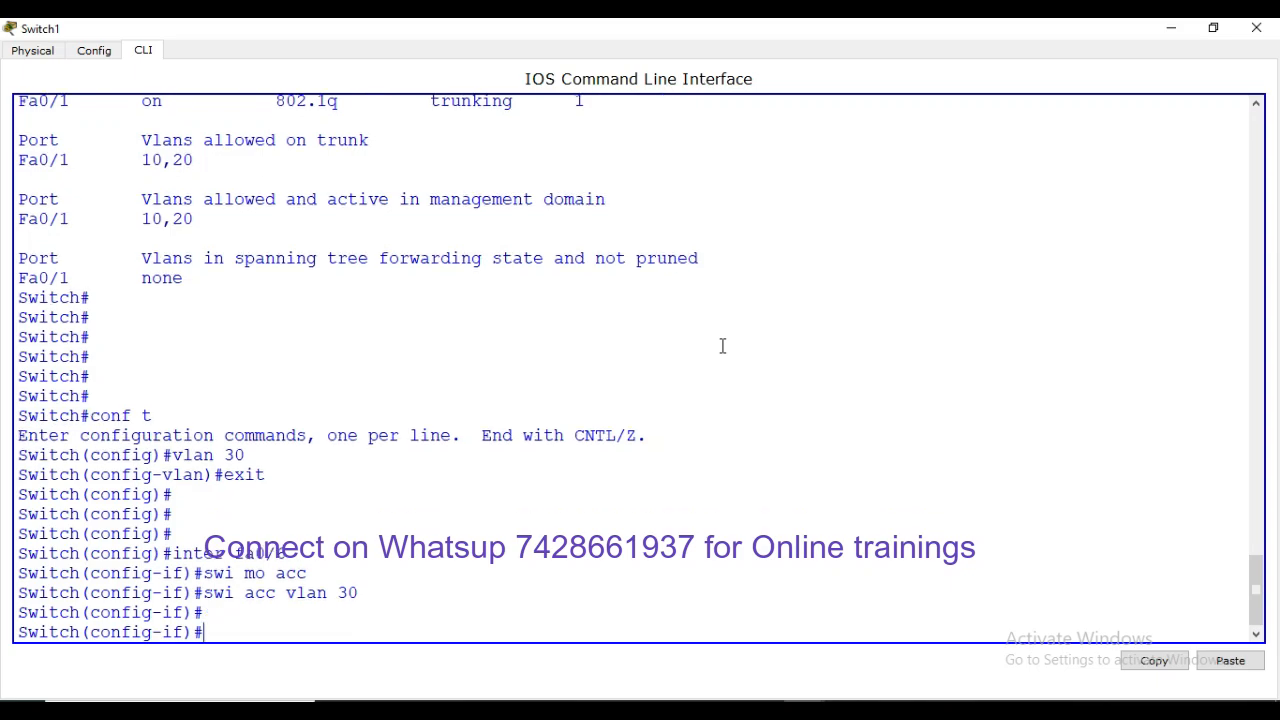
key("Return")
key("ctrl+z")
type("witch#wr")
key("Return")
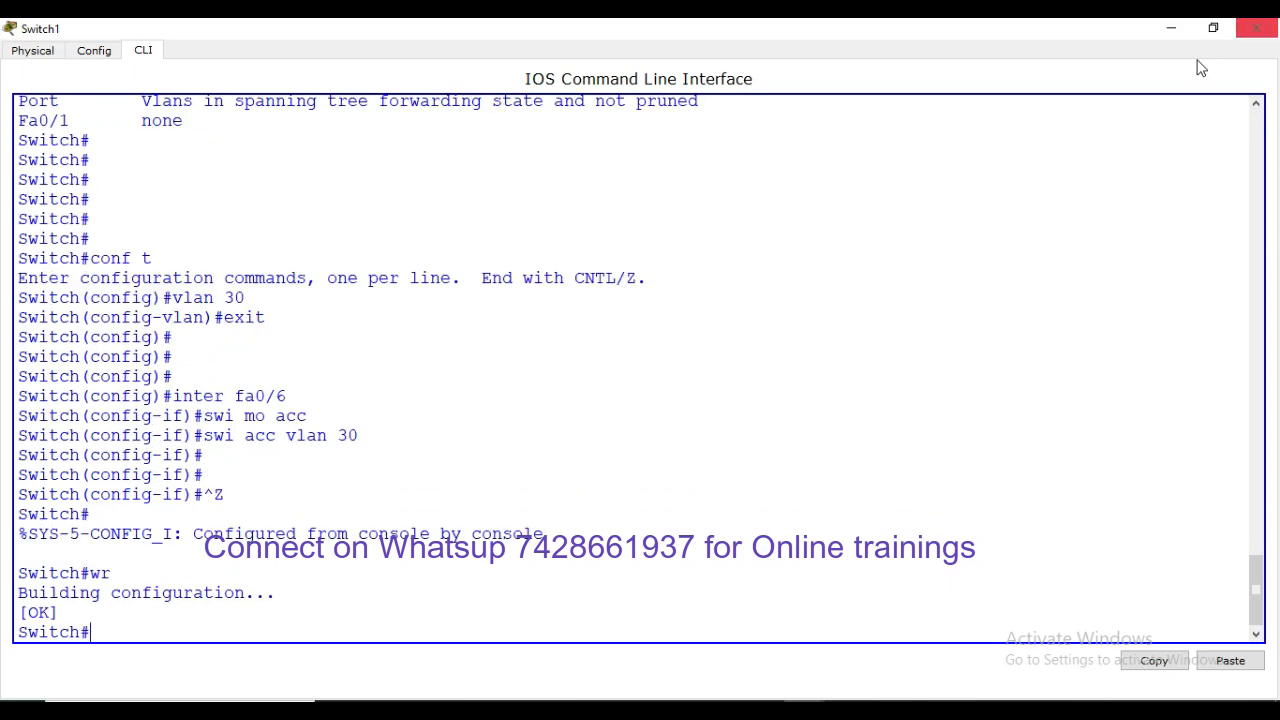
left_click(1170, 28)
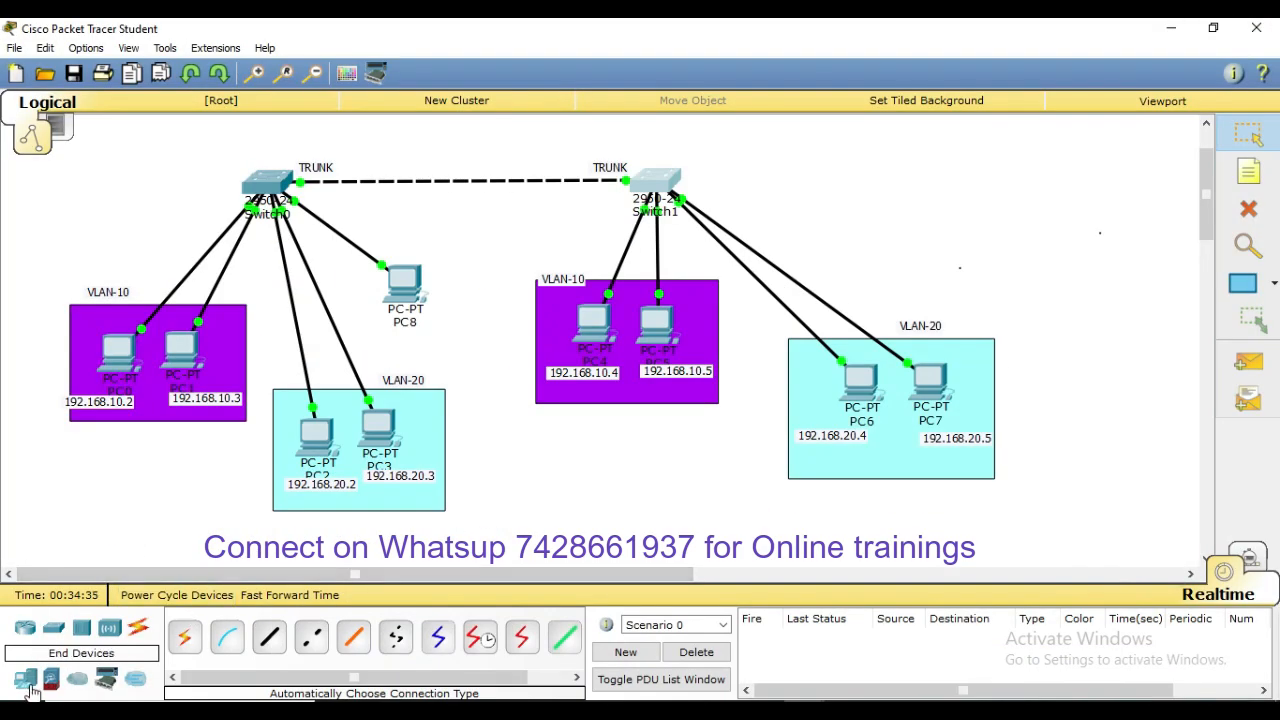
Place a new PC9 right of Switch1 and cable them with an automatic cable
left_click(26, 680)
left_click(186, 640)
left_click(1015, 243)
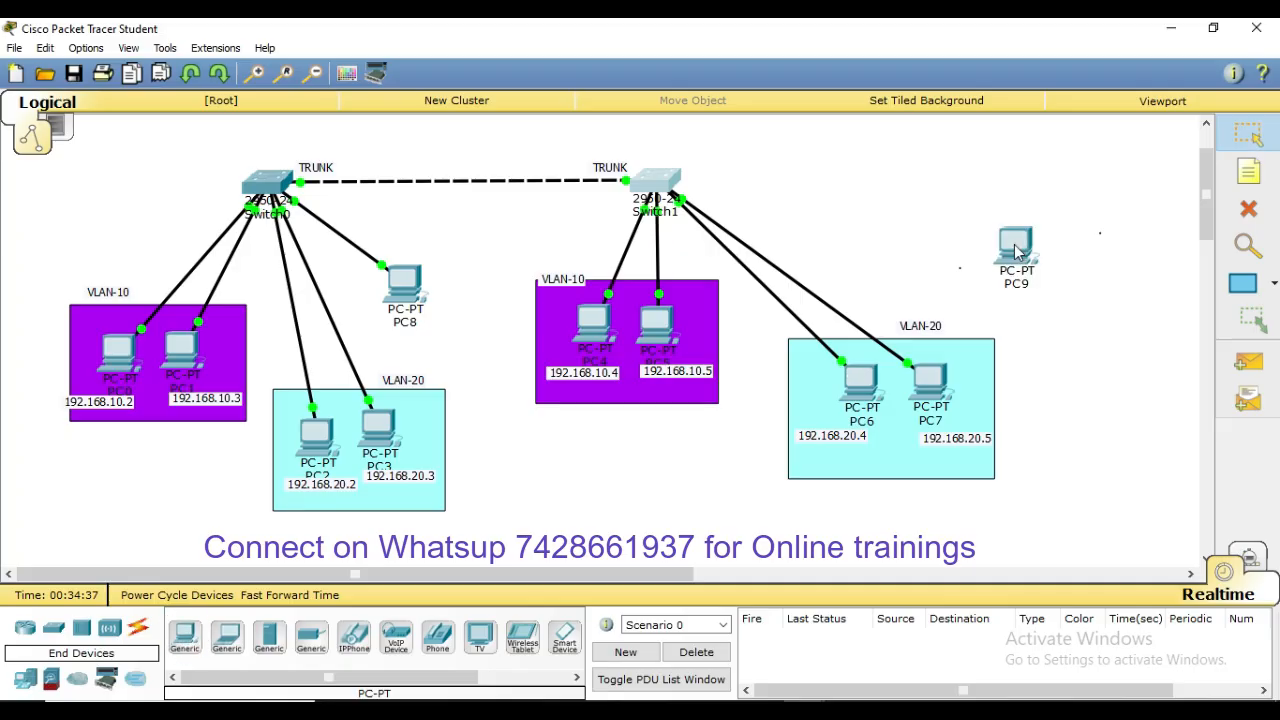
left_click(138, 628)
left_click(185, 637)
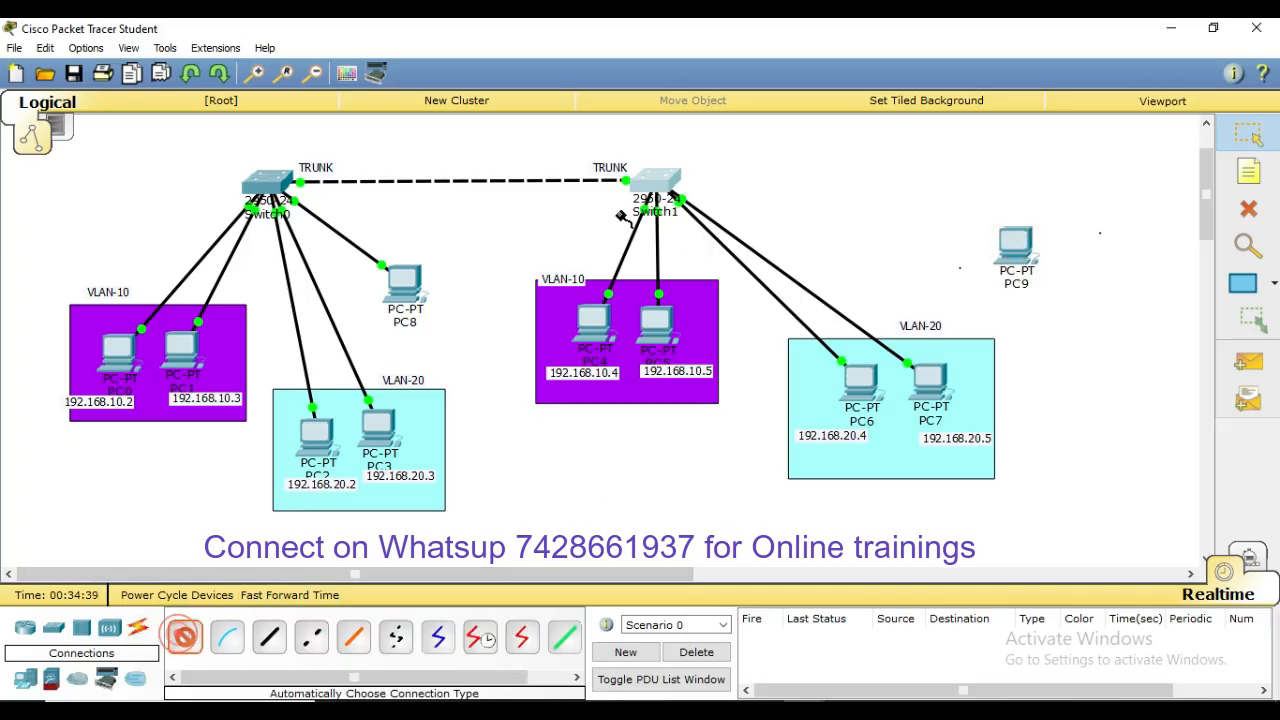
left_click(672, 185)
left_click(1028, 252)
left_click(1028, 252)
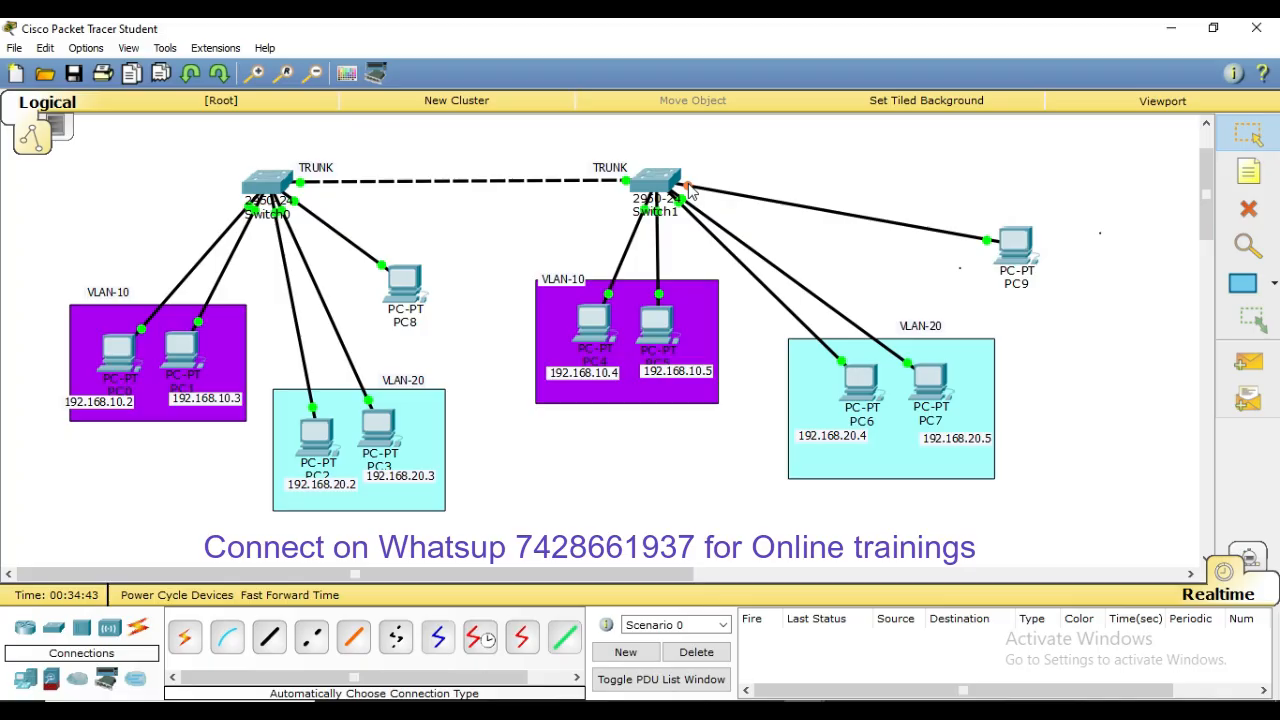
Give PC9 the IP address 192.168.30.3 with mask 255.255.255.0
left_click(1015, 243)
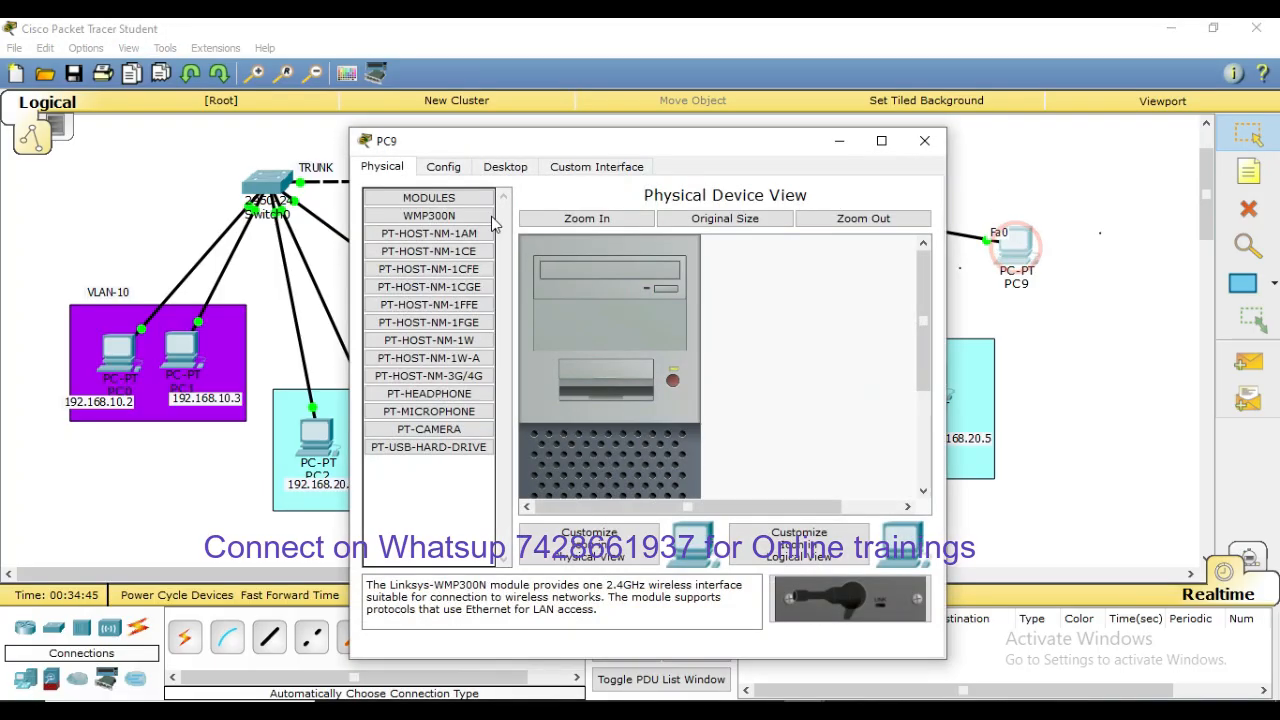
left_click(503, 168)
left_click(420, 236)
left_click(603, 272)
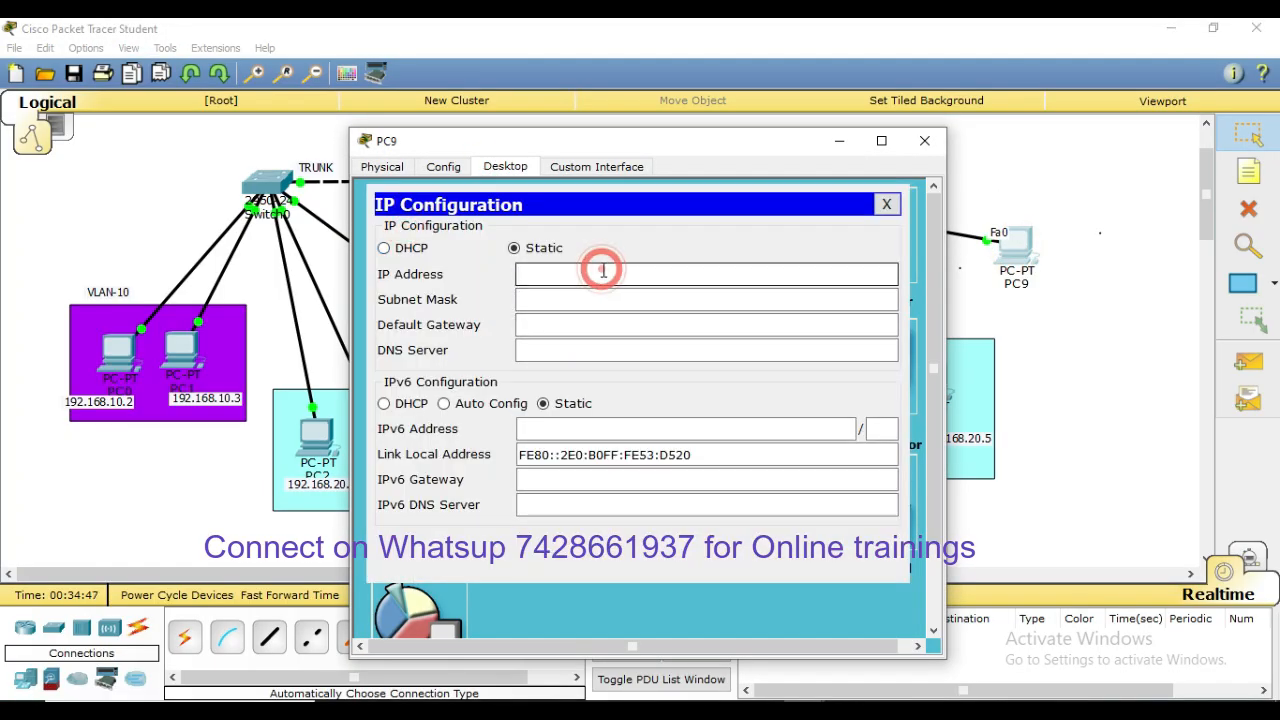
type("192.168.")
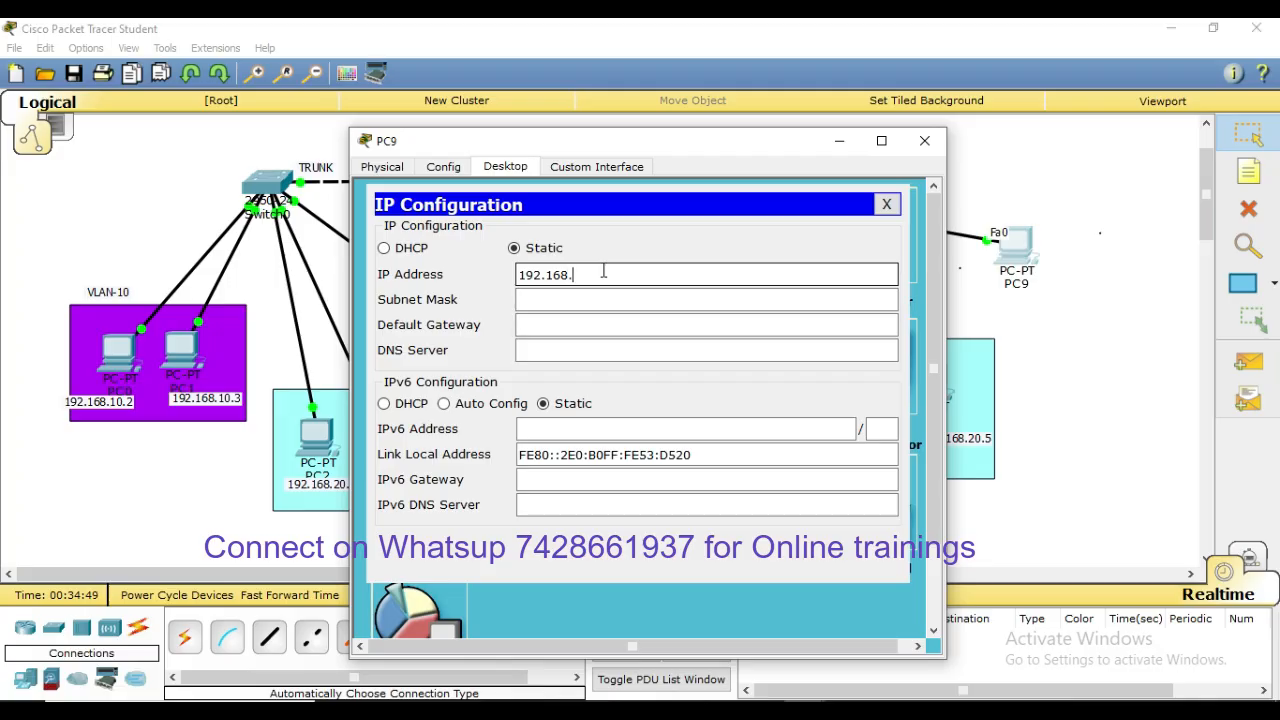
type("30.3")
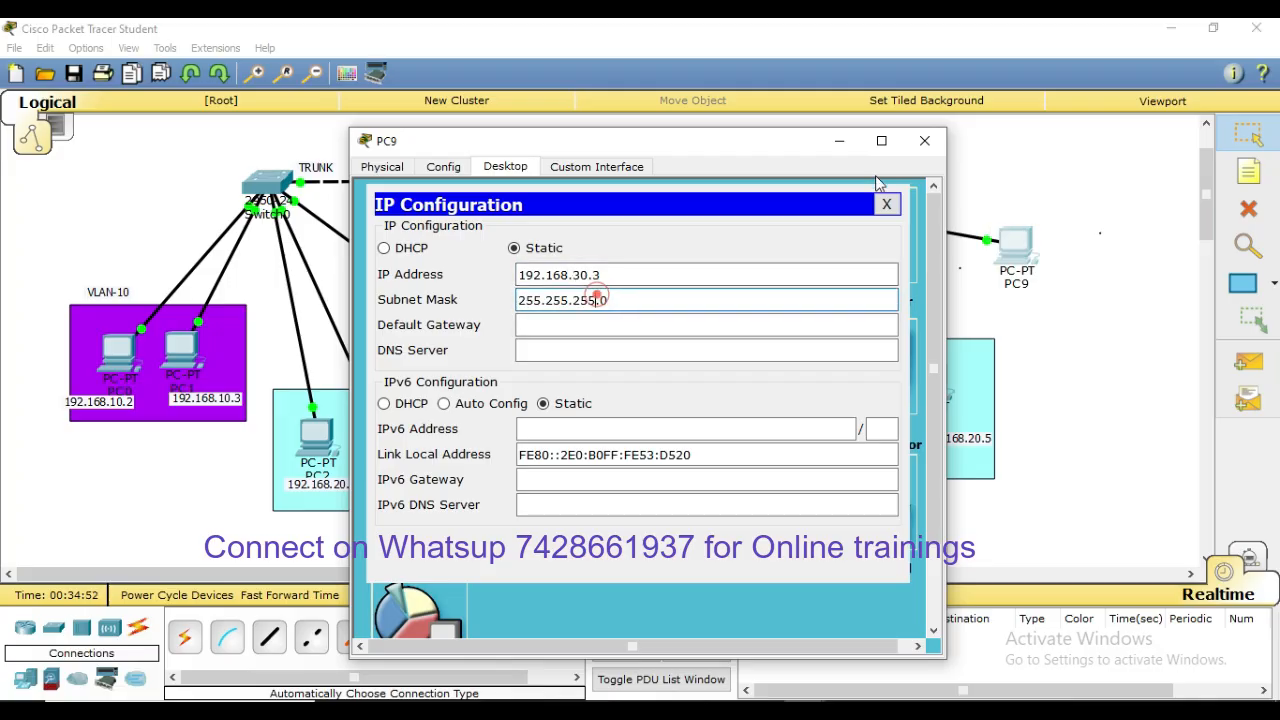
left_click(924, 140)
left_click(1097, 320)
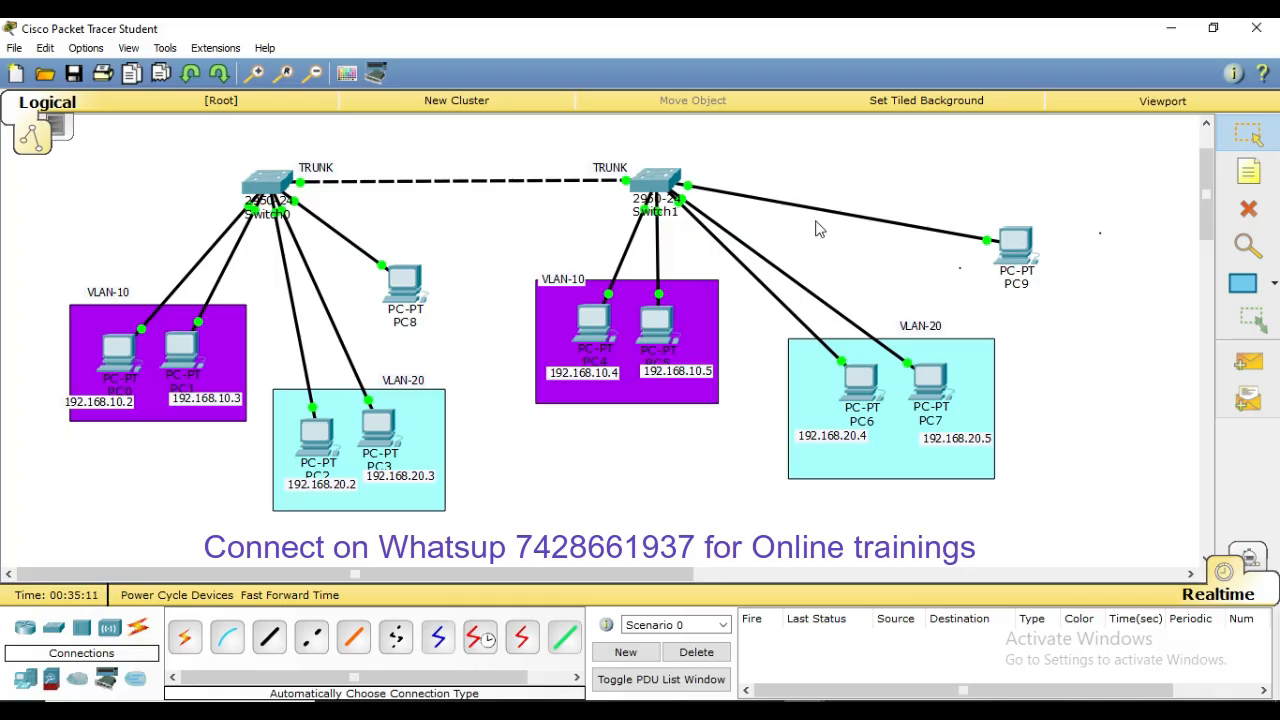
Run ping 192.168.30.3 from PC8's Command Prompt, moving the window aside to see the topology
left_click(405, 285)
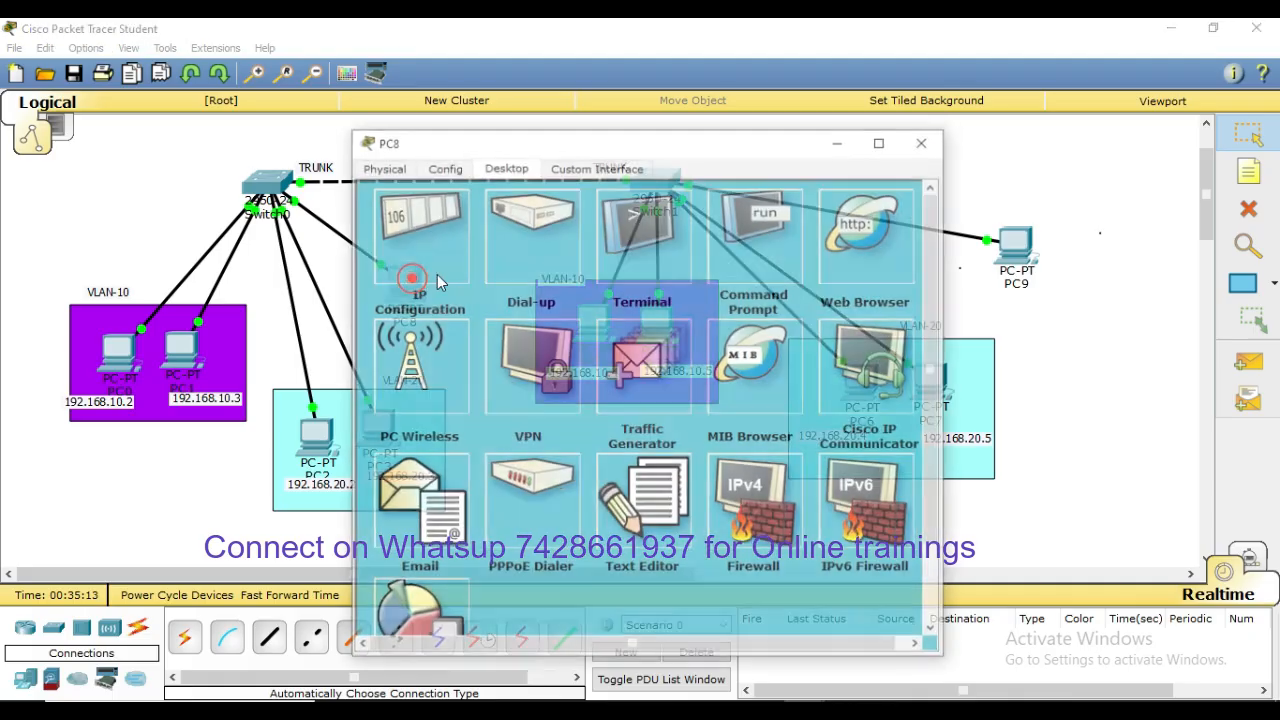
left_click(763, 233)
left_click(671, 329)
type("pi")
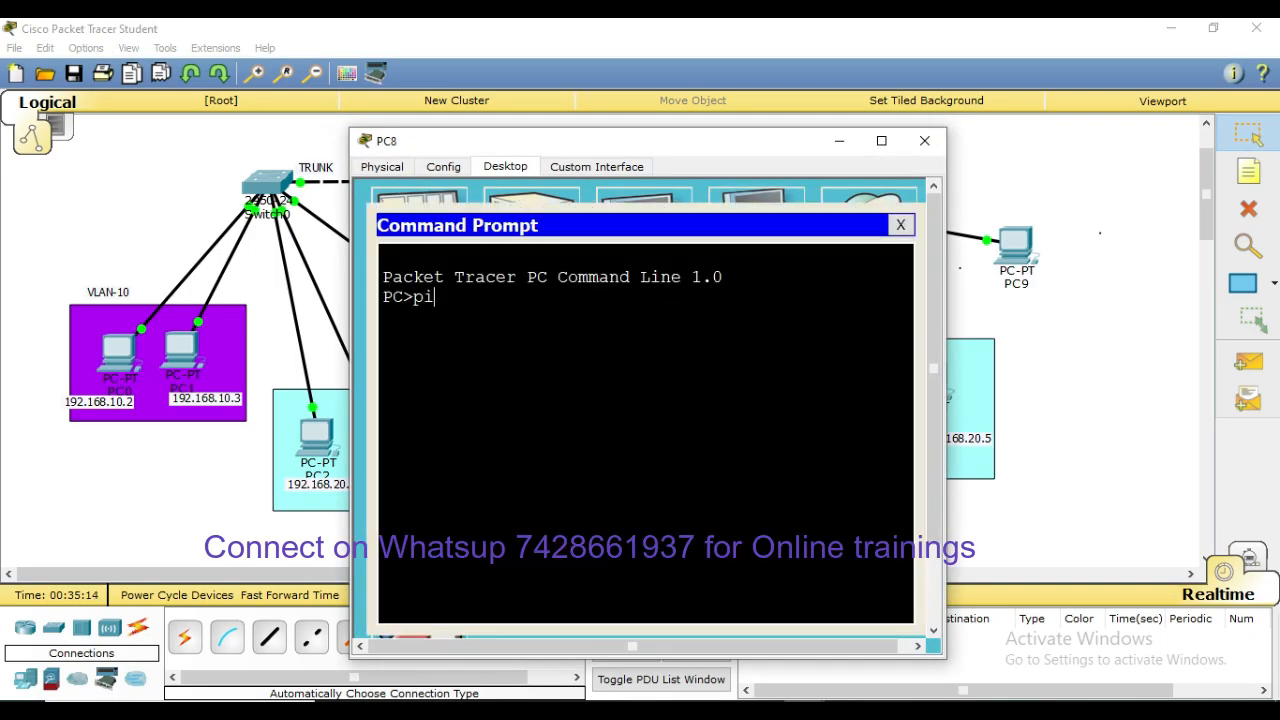
type("ng 192.168.30.")
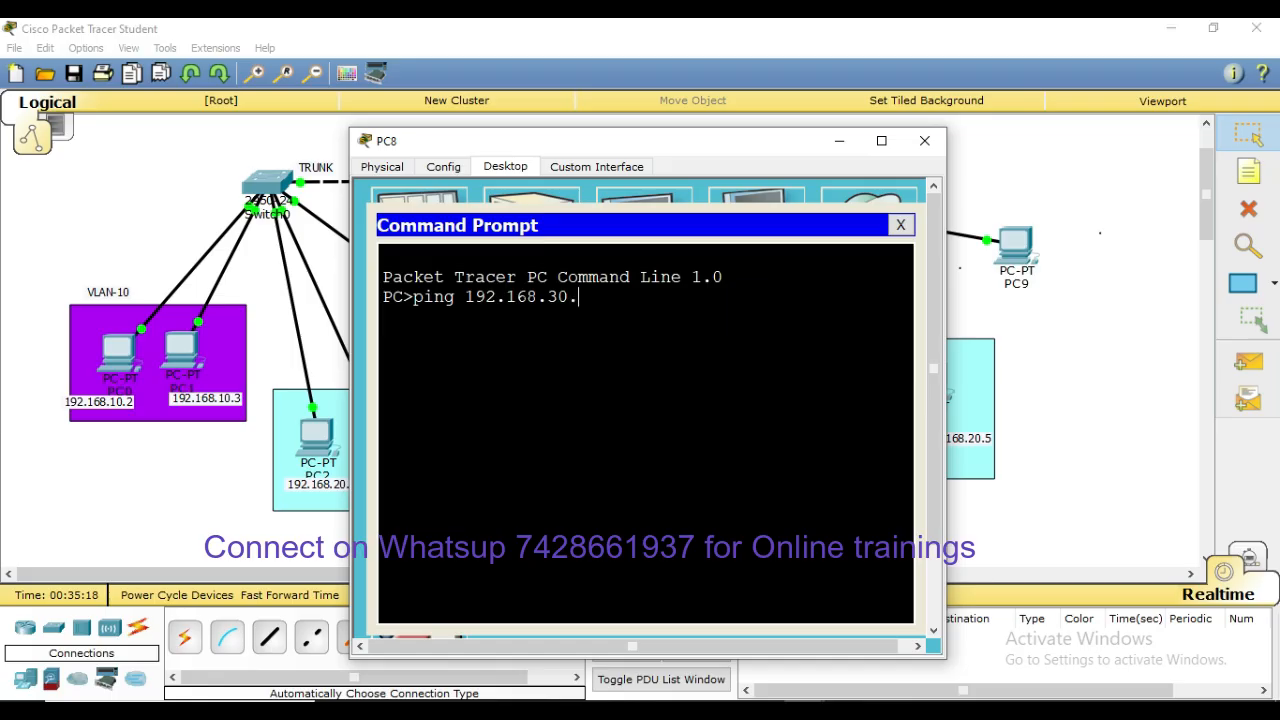
type("3")
key("Return")
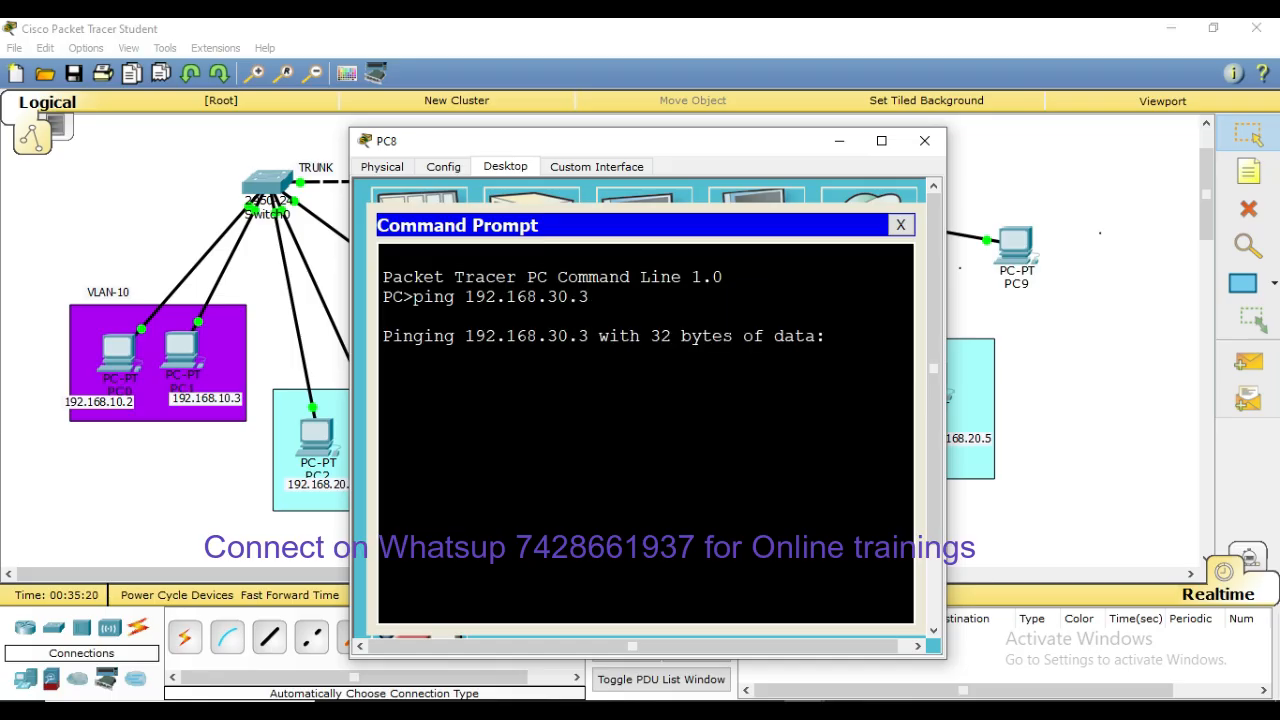
left_click_drag(672, 142, 1033, 141)
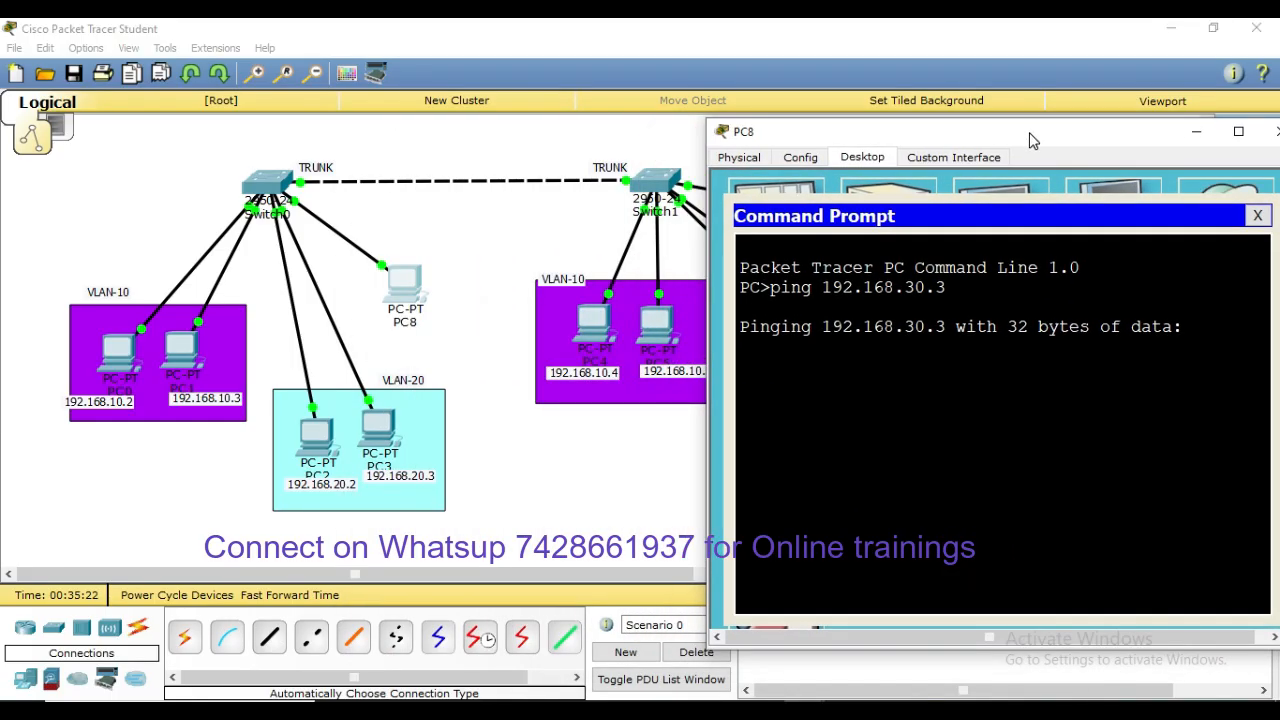
left_click(288, 180)
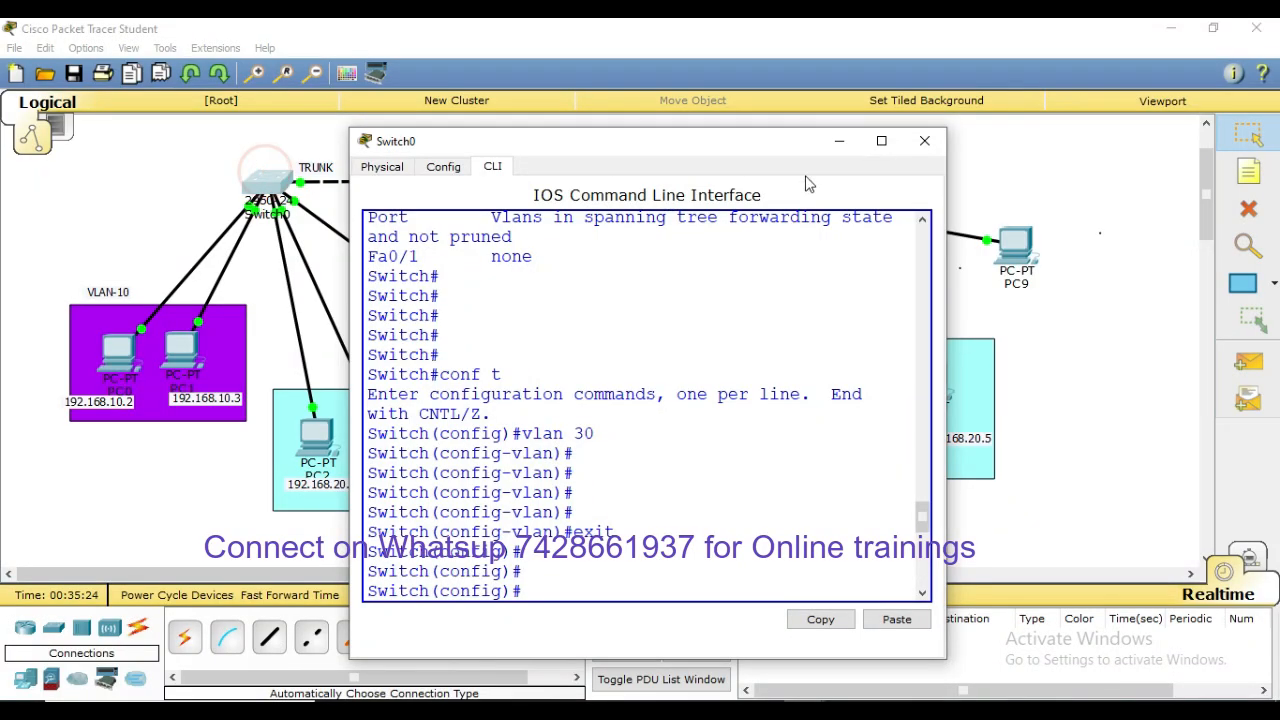
Check Switch0's trunk with show interfaces trunk, noting only VLANs 10,20 are allowed
left_click(881, 140)
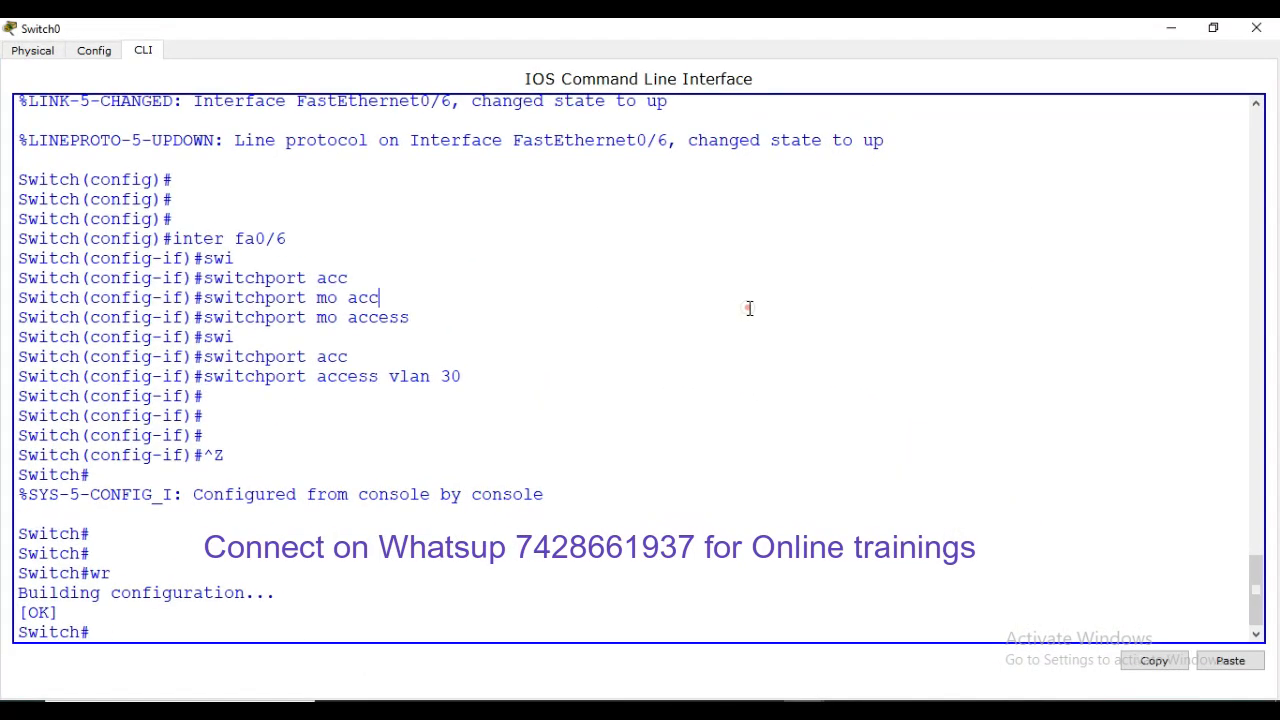
key("Return")
key("Return")
key("Return")
type("sh")
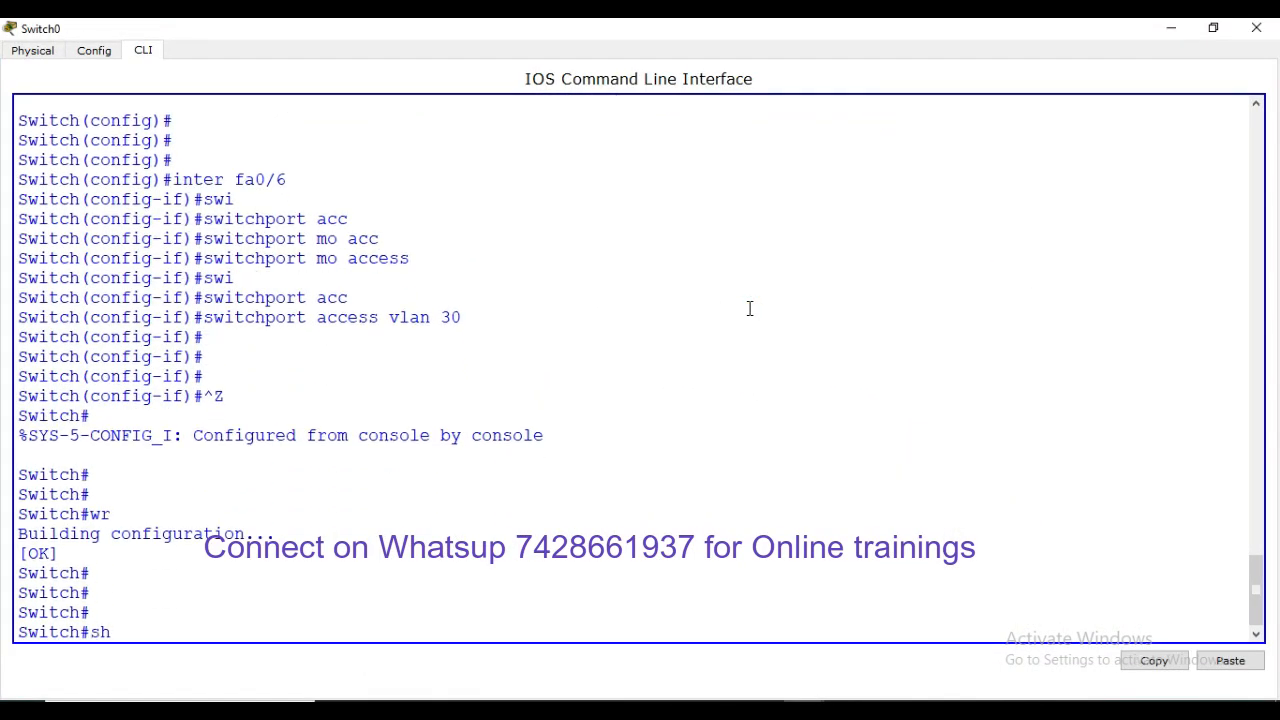
type(" inter trun")
key("Tab")
key("Return")
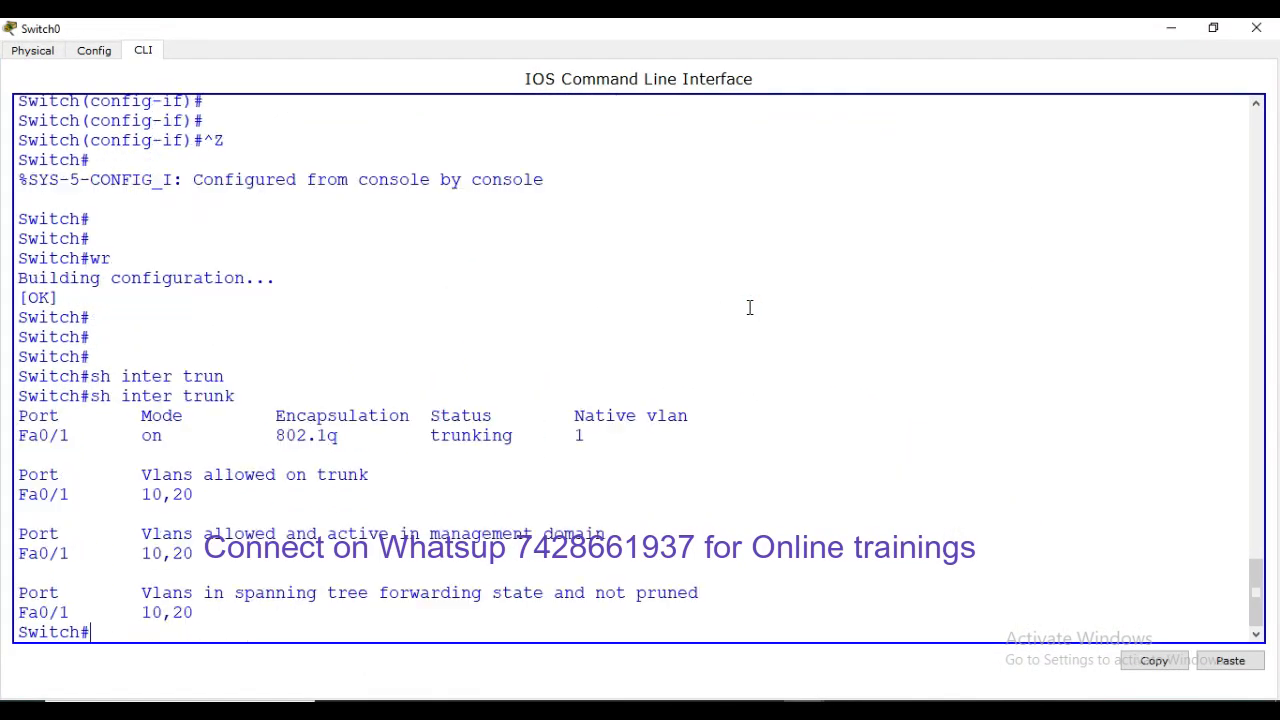
left_click_drag(216, 507, 110, 501)
left_click_drag(976, 351, 986, 338)
left_click(1256, 28)
left_click(475, 215)
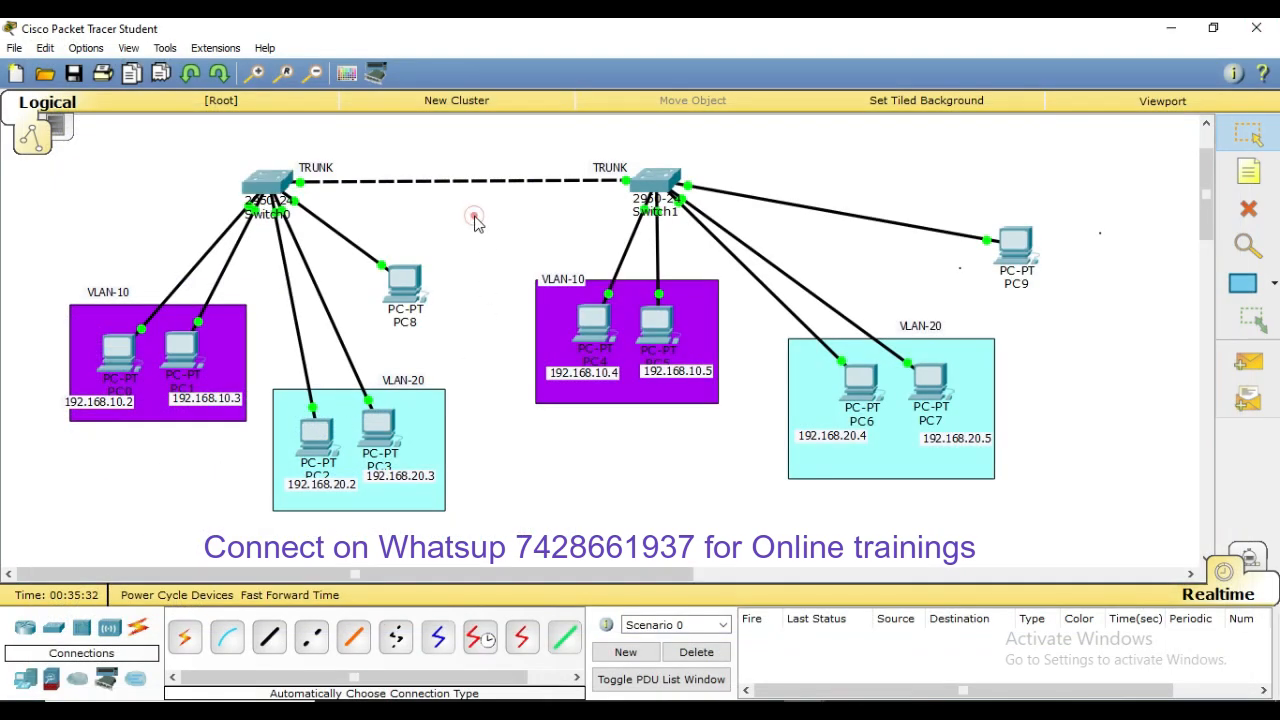
On Switch0's Fa0/1 trunk, enter switchport trunk allowed vlan 30
left_click(267, 177)
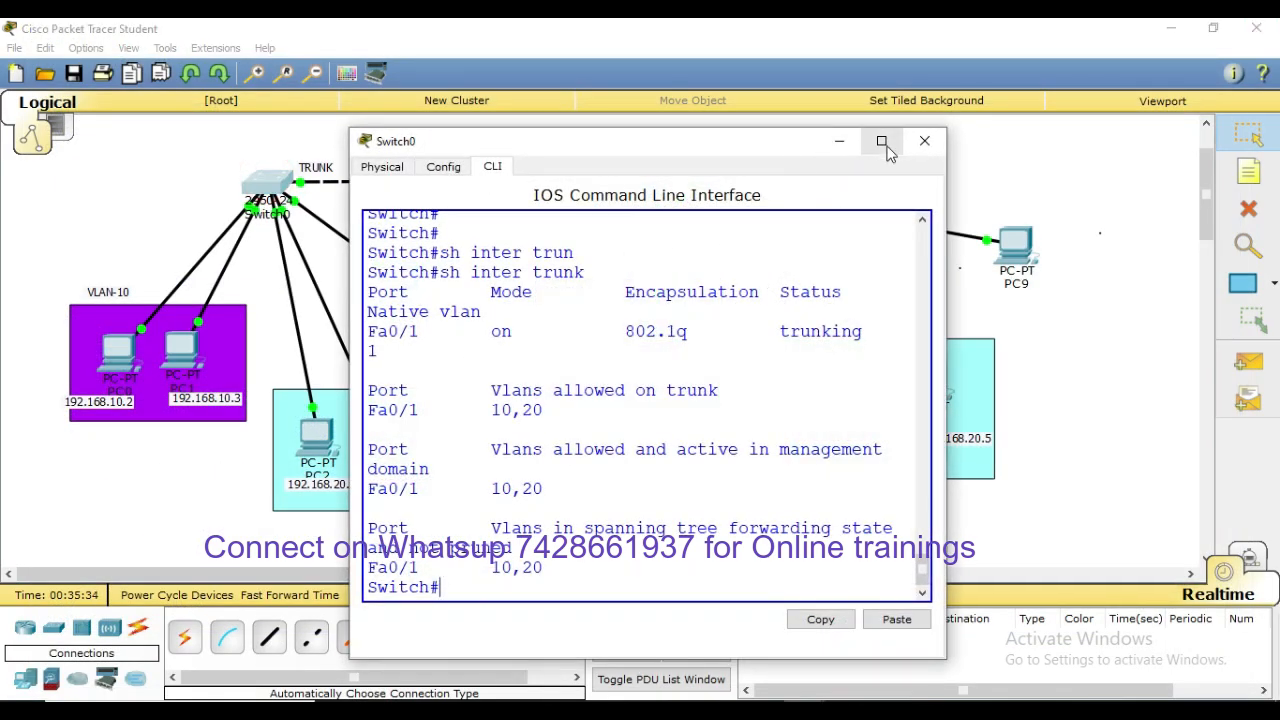
left_click(877, 145)
left_click(604, 403)
type("conf t")
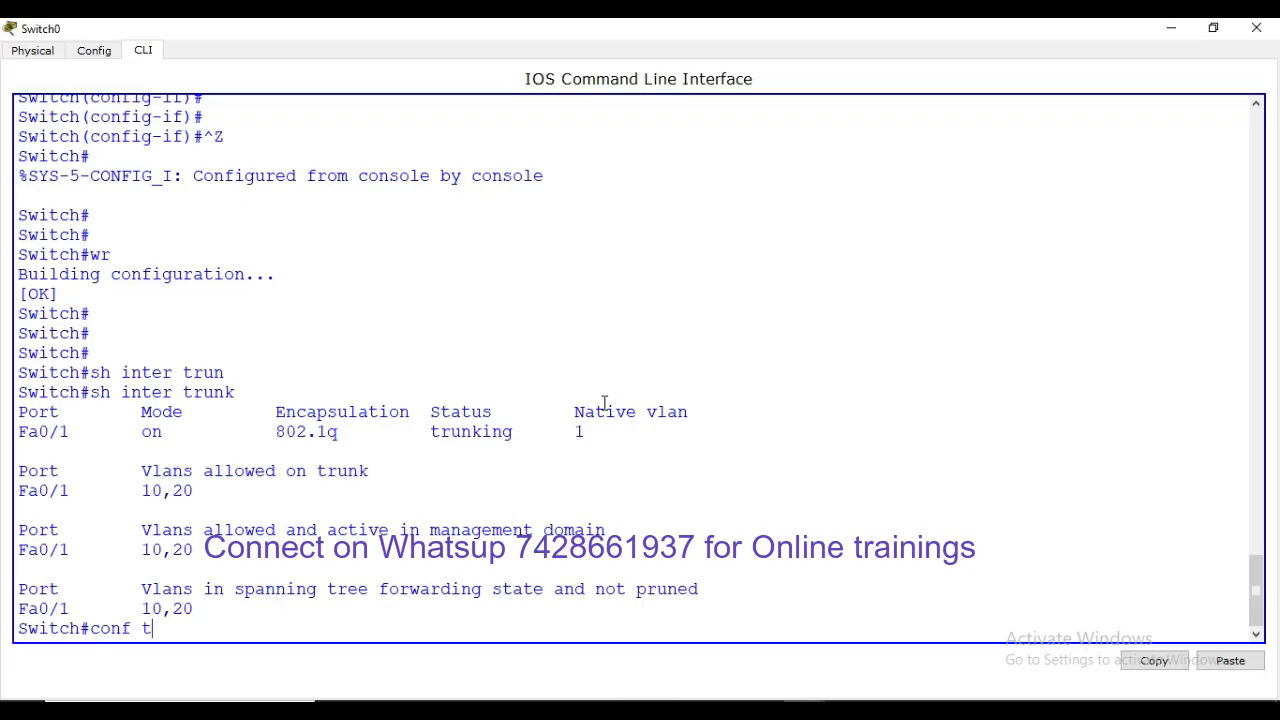
key("Return")
key("Return")
key("Return")
key("Return")
type("inter")
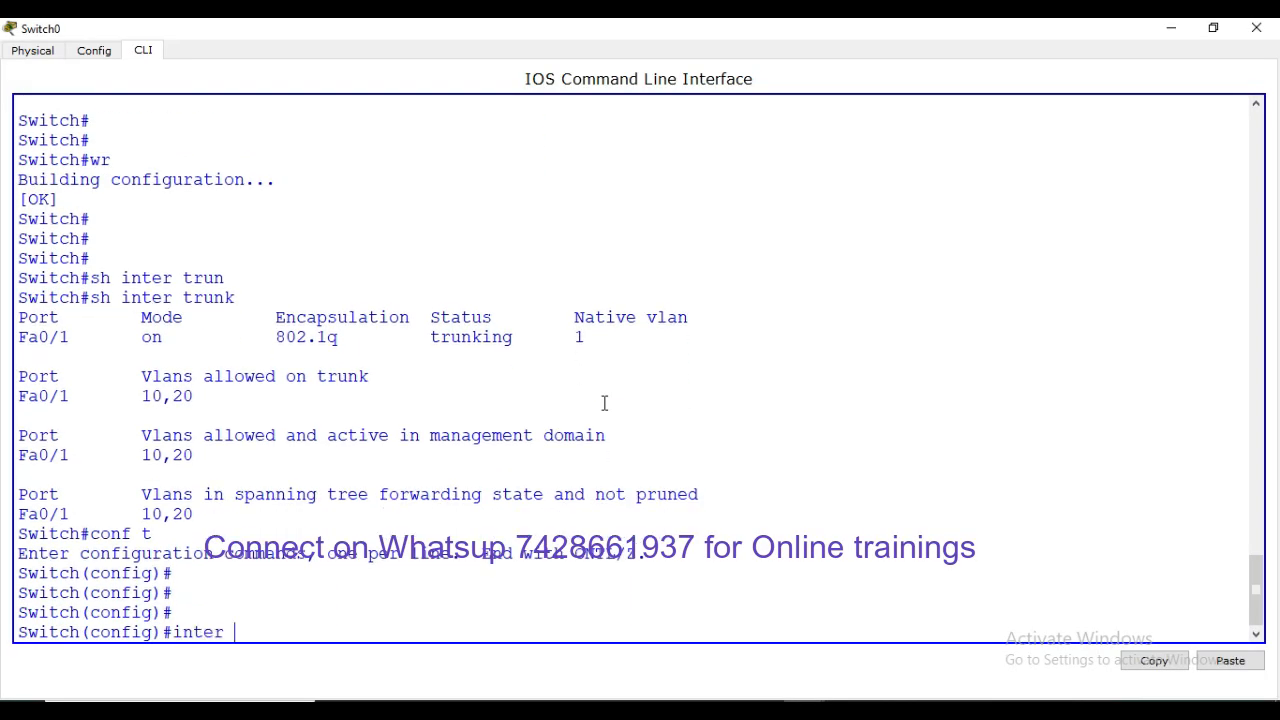
type(" fa0/1")
key("Return")
type("swi")
key("Tab")
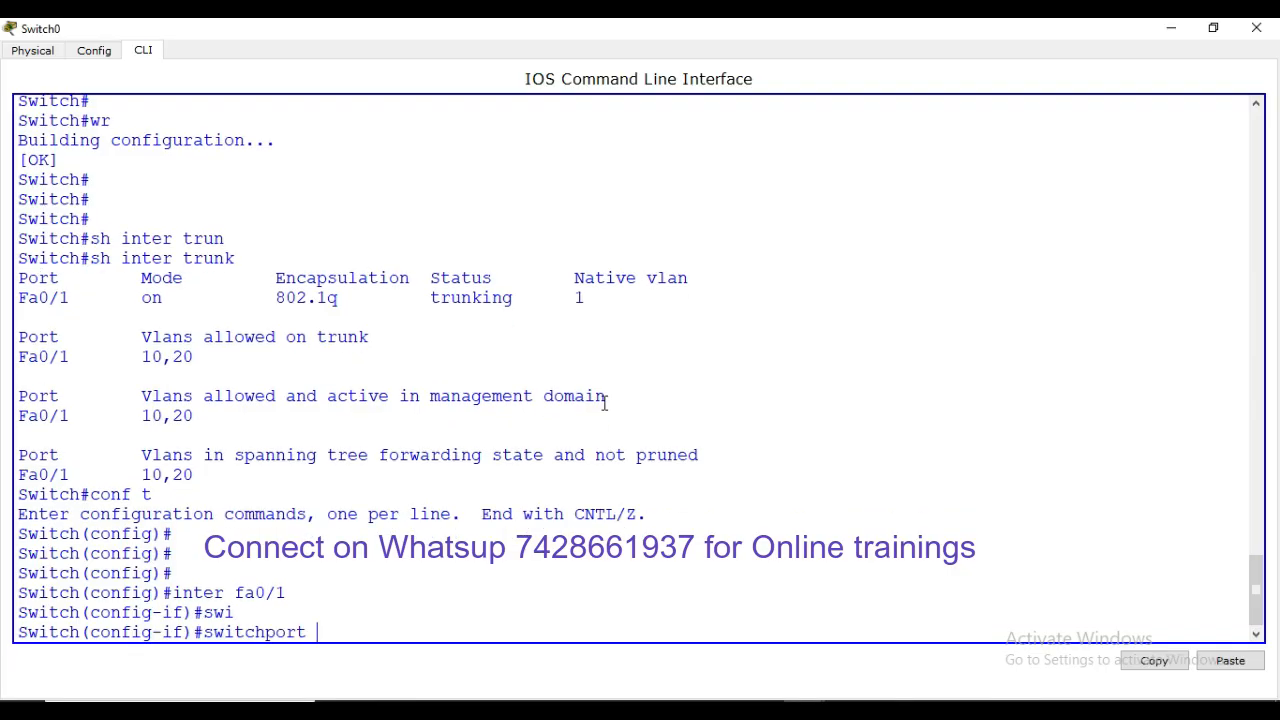
type("tr")
key("Tab")
type("all")
key("Tab")
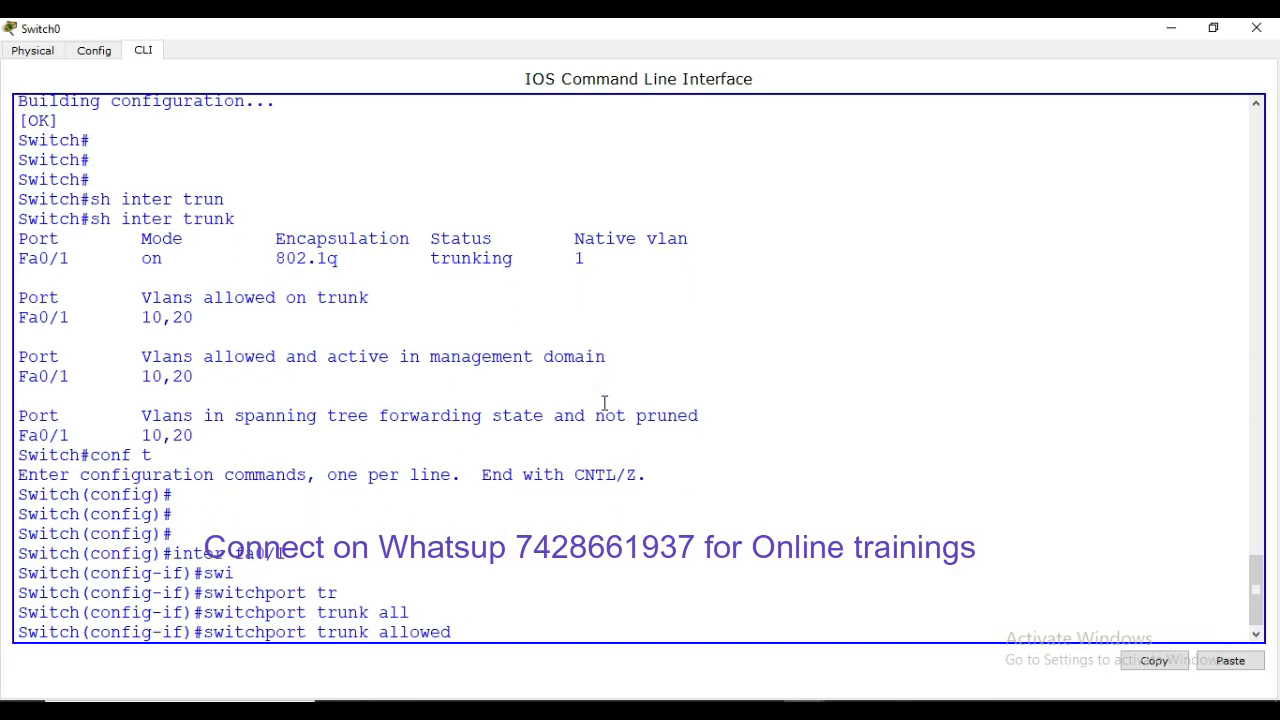
type("vla 30")
key("Return")
key("Return")
key("Return")
key("Return")
key("Return")
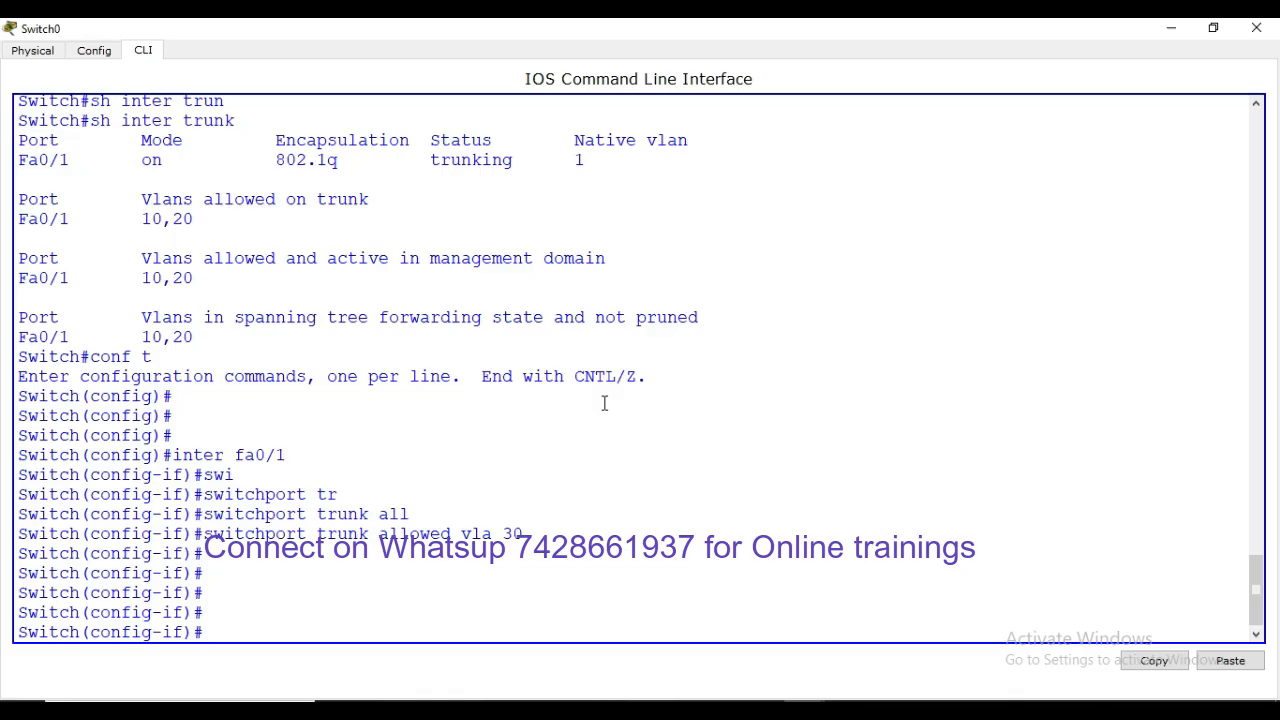
Open Switch1's CLI full-screen and enter configuration for interface Fa0/1
left_click(1170, 28)
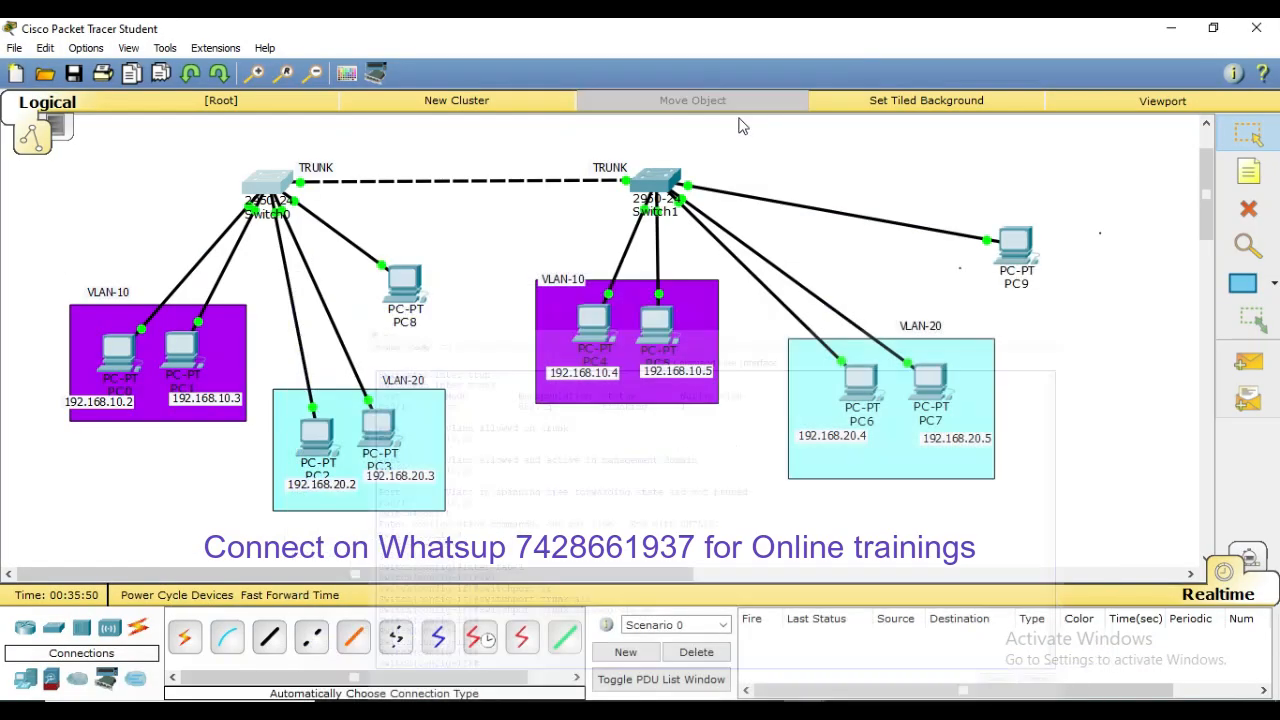
left_click(660, 172)
left_click(886, 142)
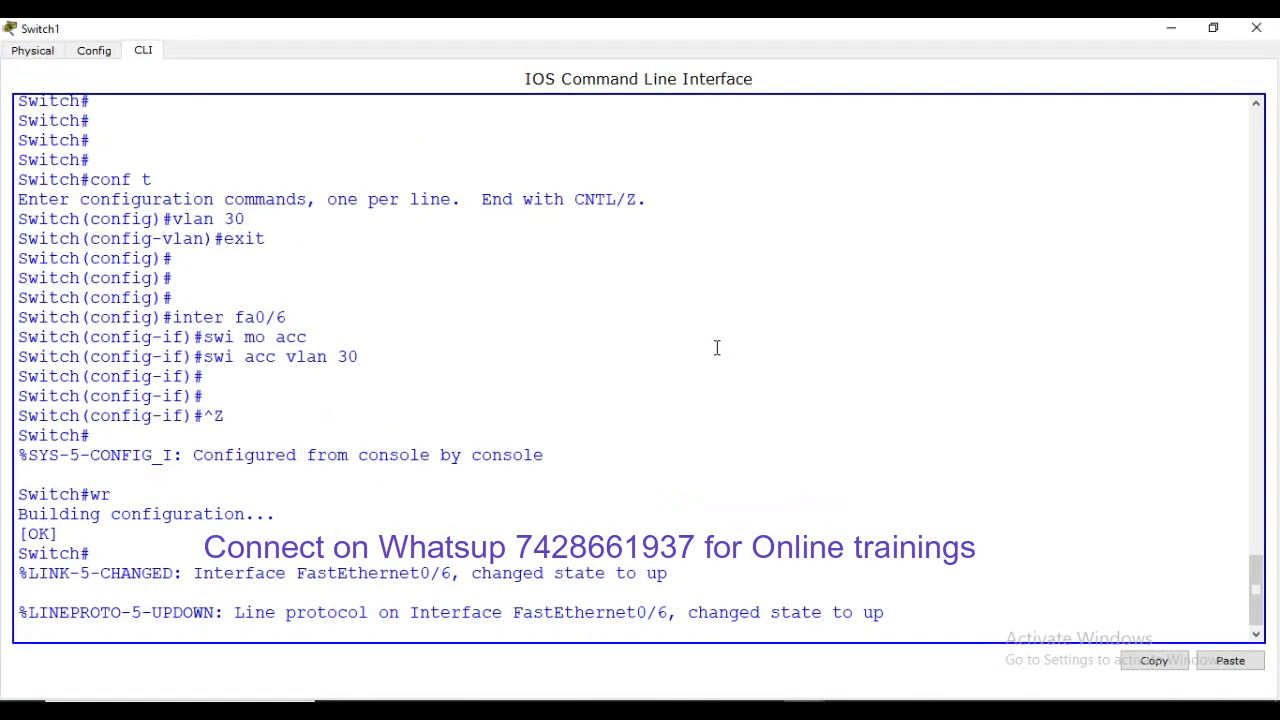
left_click(717, 347)
key("Return")
key("Return")
key("Return")
key("Return")
type("conf t")
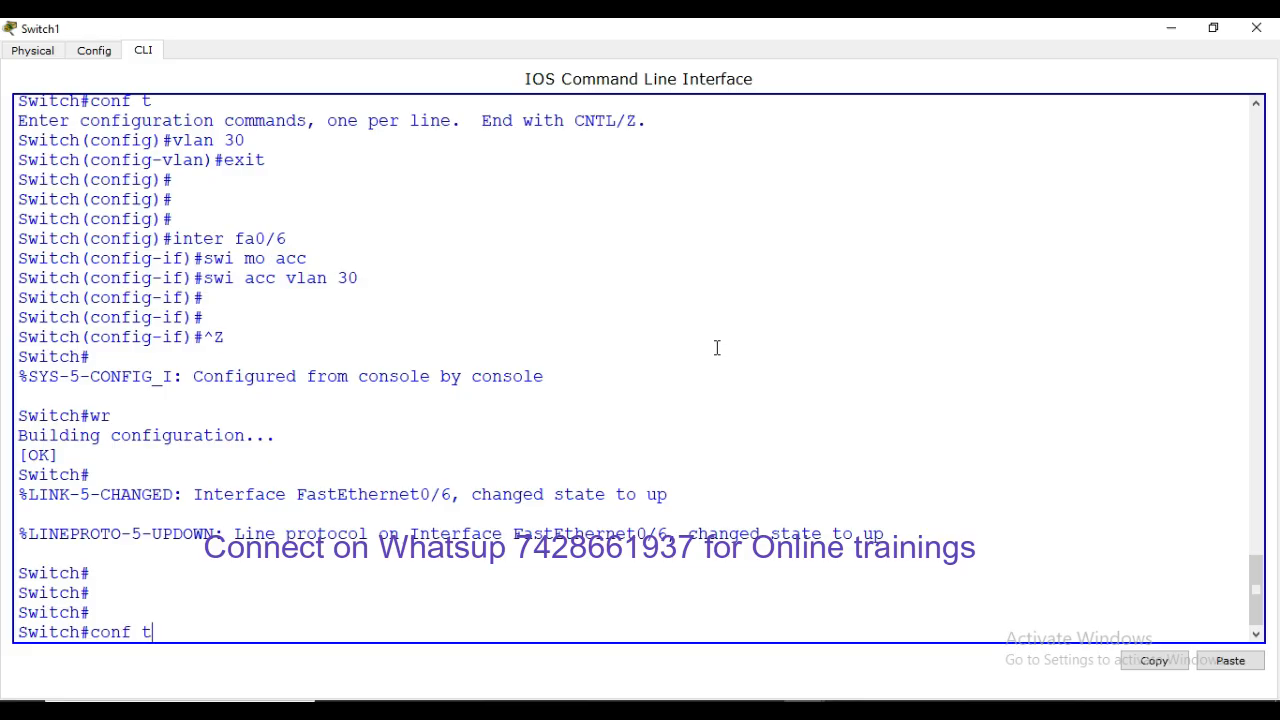
key("Return")
type("inter fa")
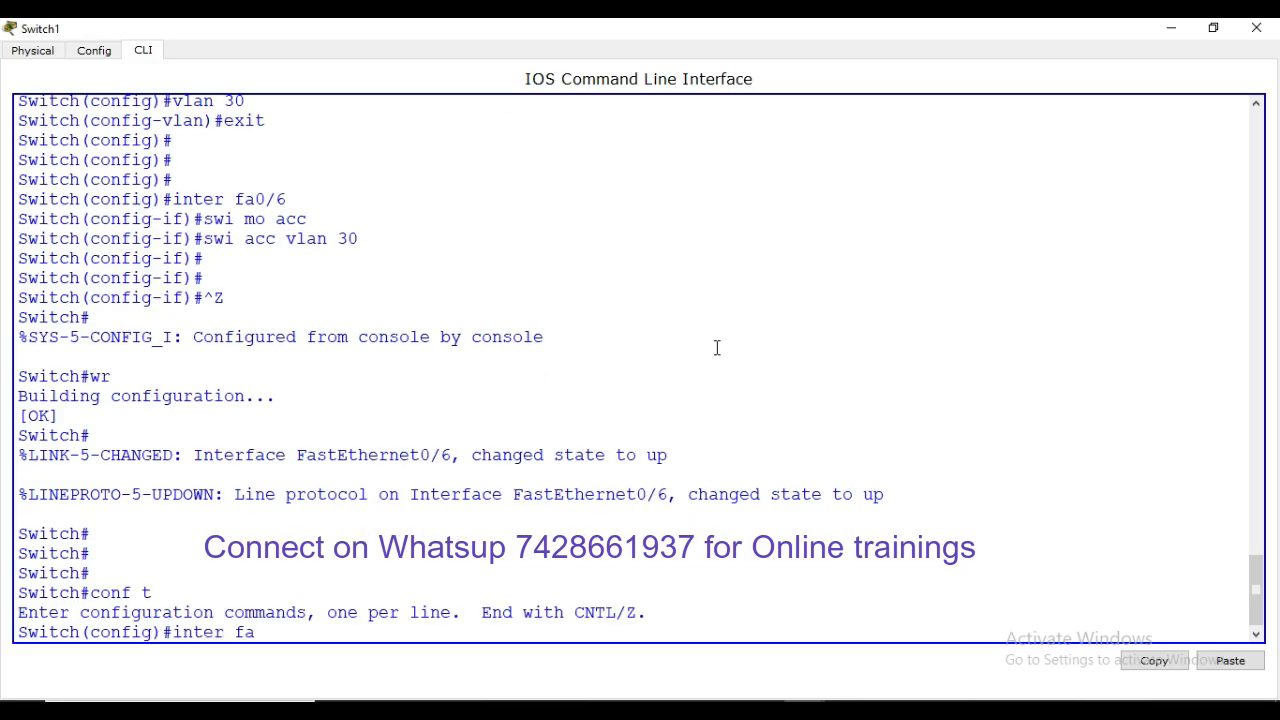
type(" 0/1")
key("Return")
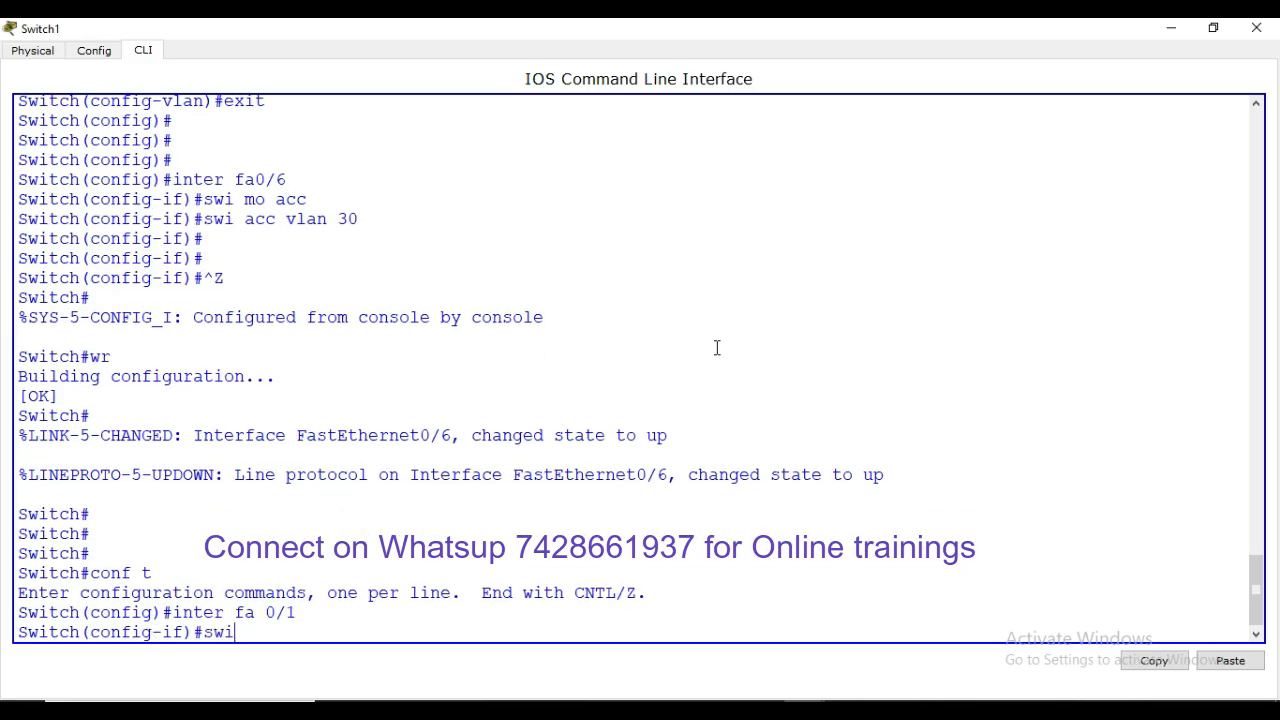
Set Fa0/1's trunk allowed VLAN to 30 with switchport trunk allowed vlan 30
type("swi")
key("Tab")
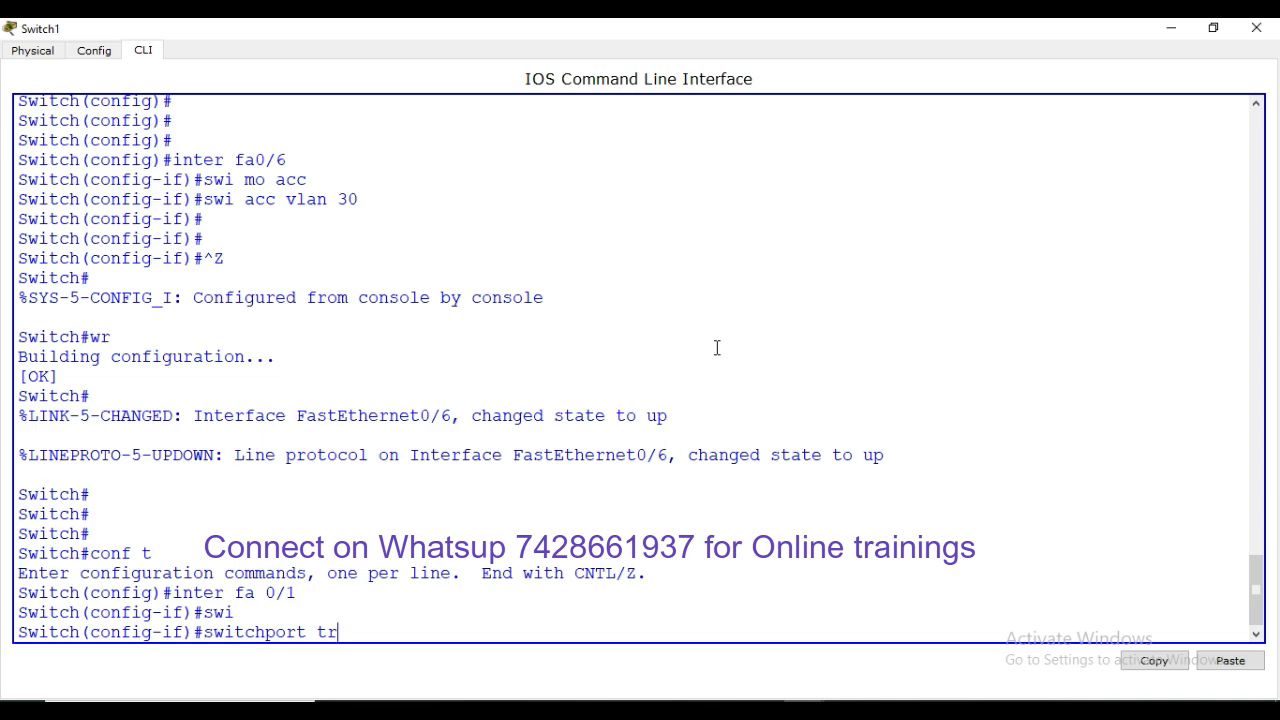
type("tr")
key("Tab")
type("all")
key("Tab")
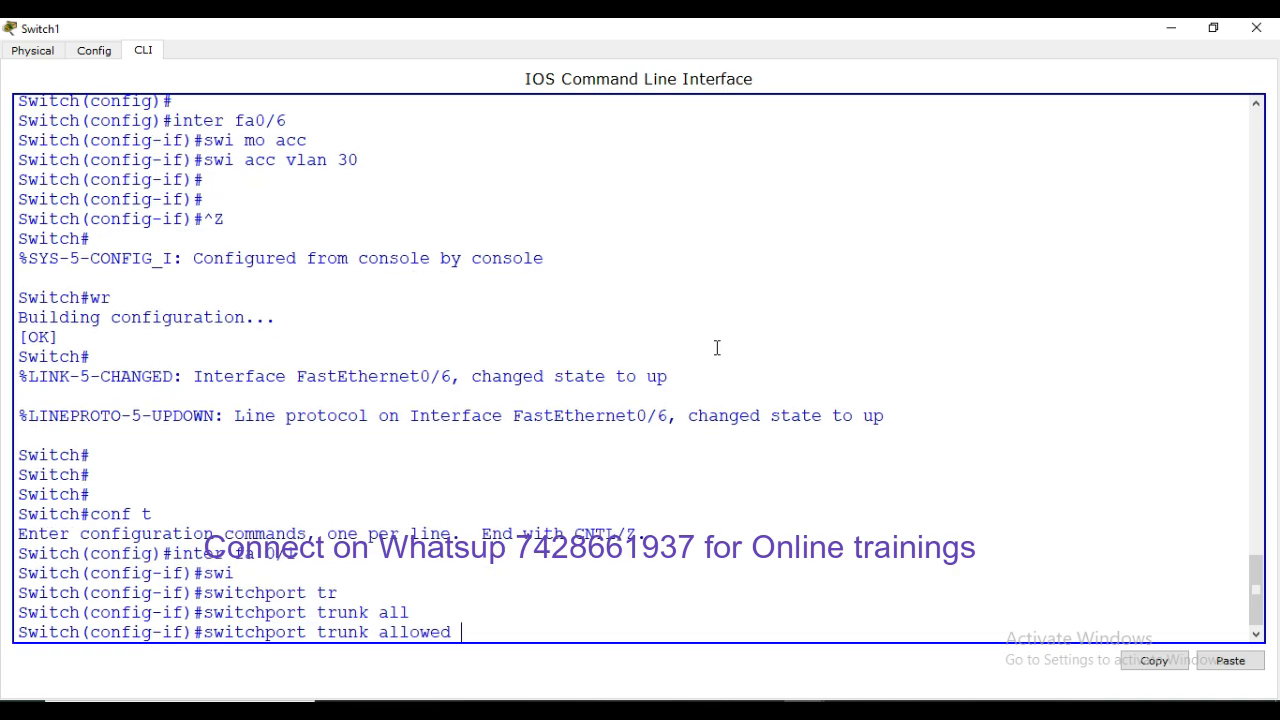
type("vla")
key("Tab")
type("30")
key("Return")
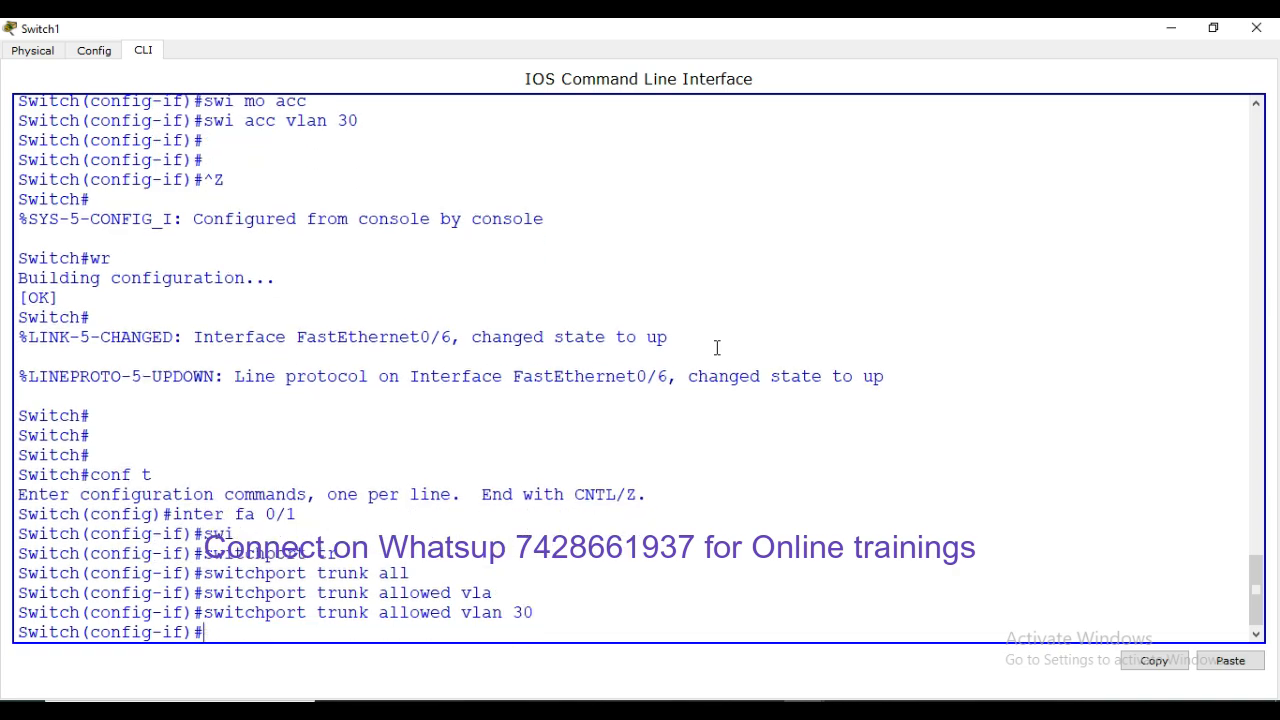
Exit configuration mode with Ctrl+Z and close Switch1's window
key("Return")
key("Return")
key("ctrl+z")
key("Return")
key("Return")
key("Return")
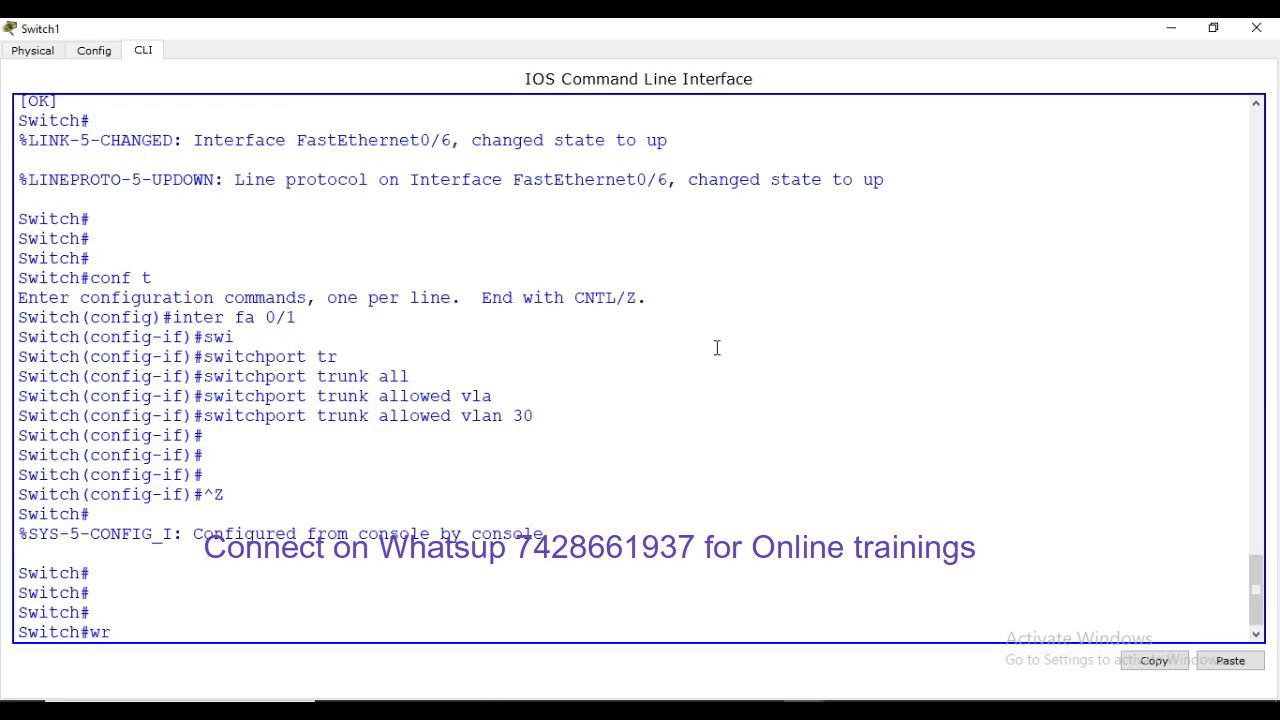
left_click(1256, 28)
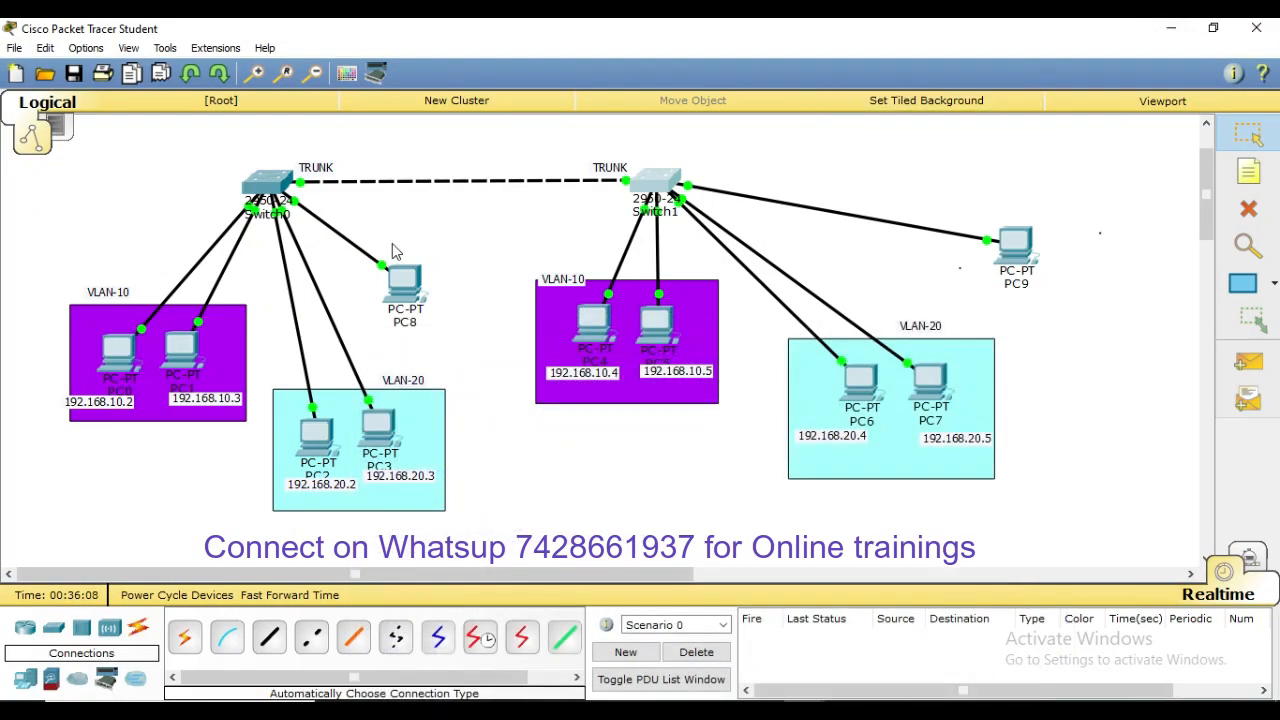
Rerun PC8's ping to 192.168.30.3 twice until replies arrive, then minimize PC8
left_click(403, 285)
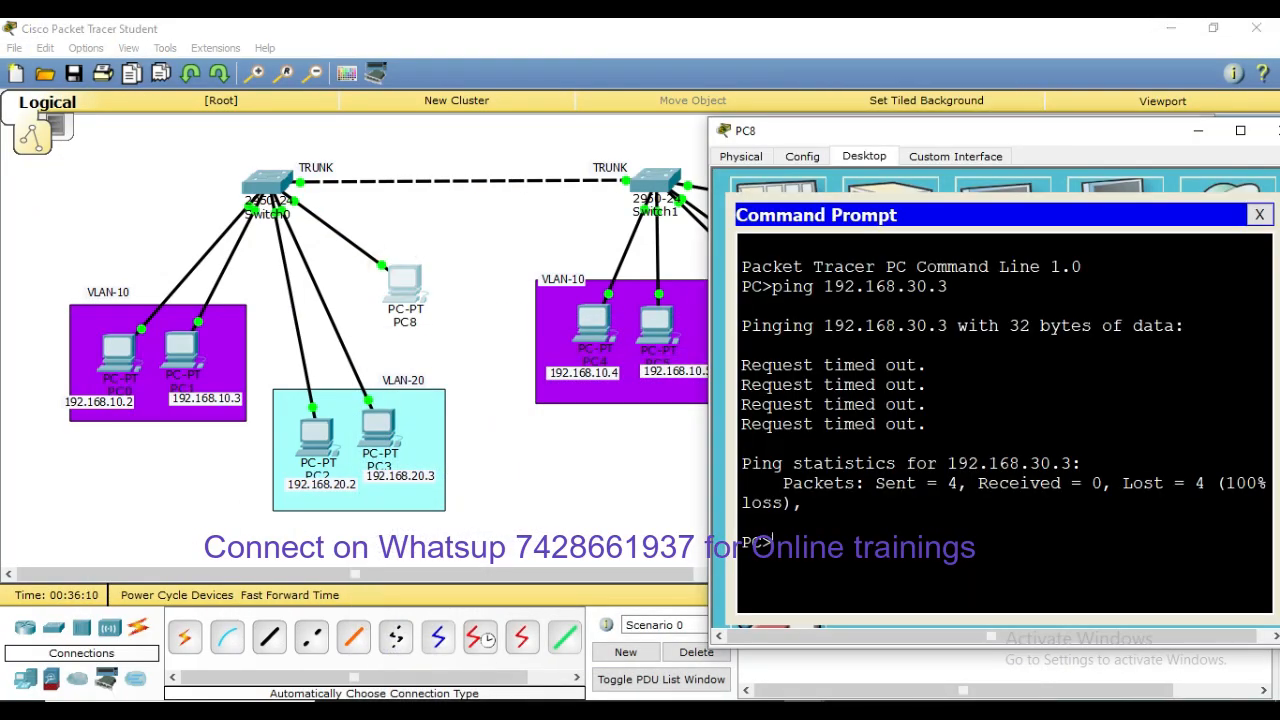
key("Up")
key("Return")
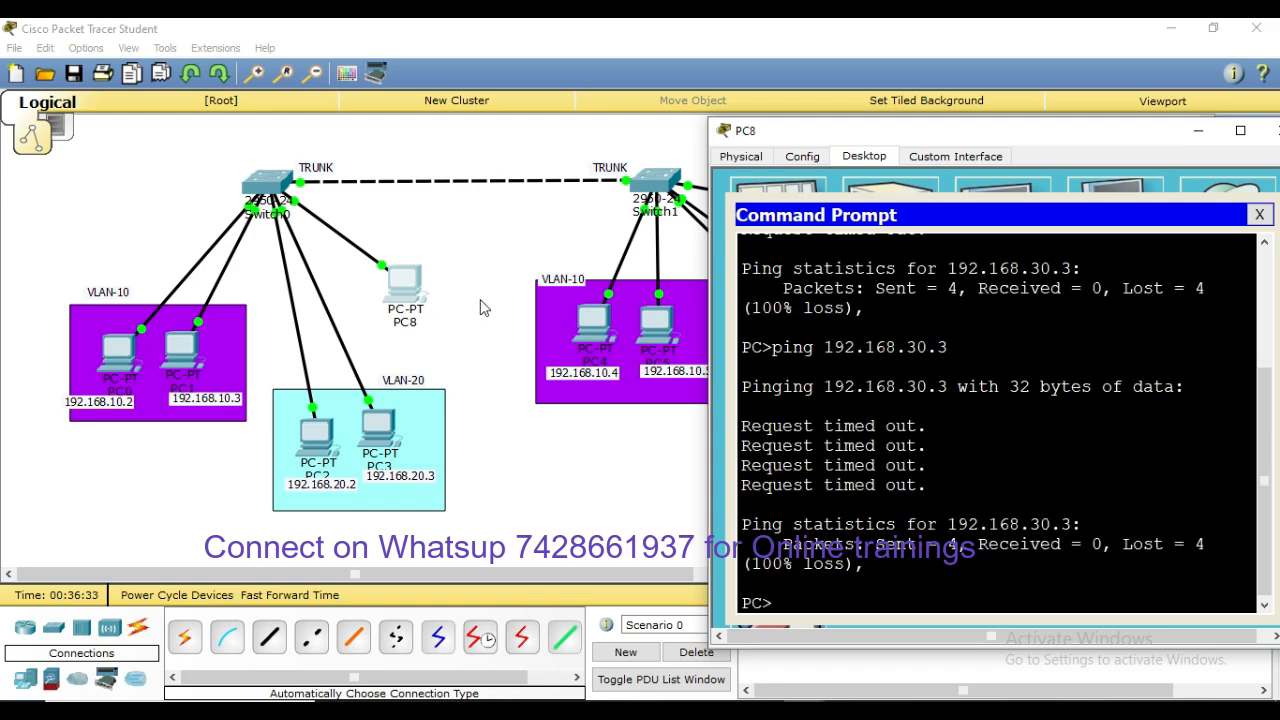
key("Up")
key("Return")
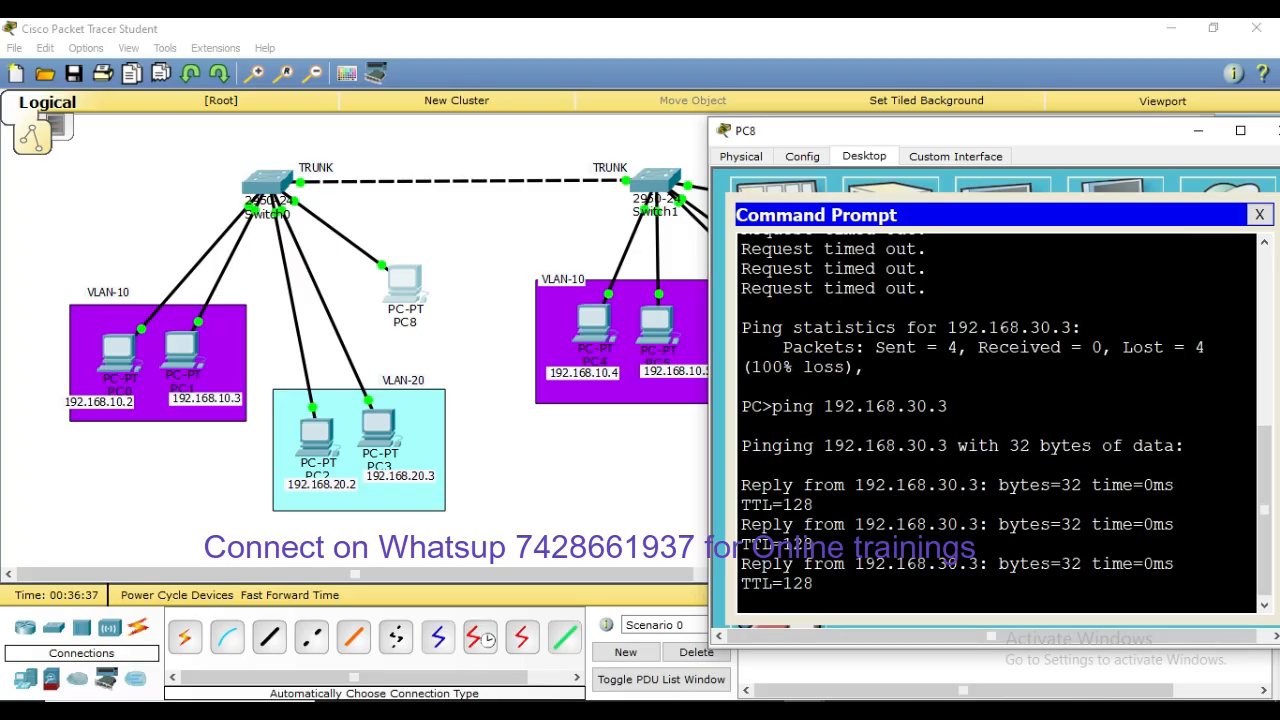
left_click(1198, 130)
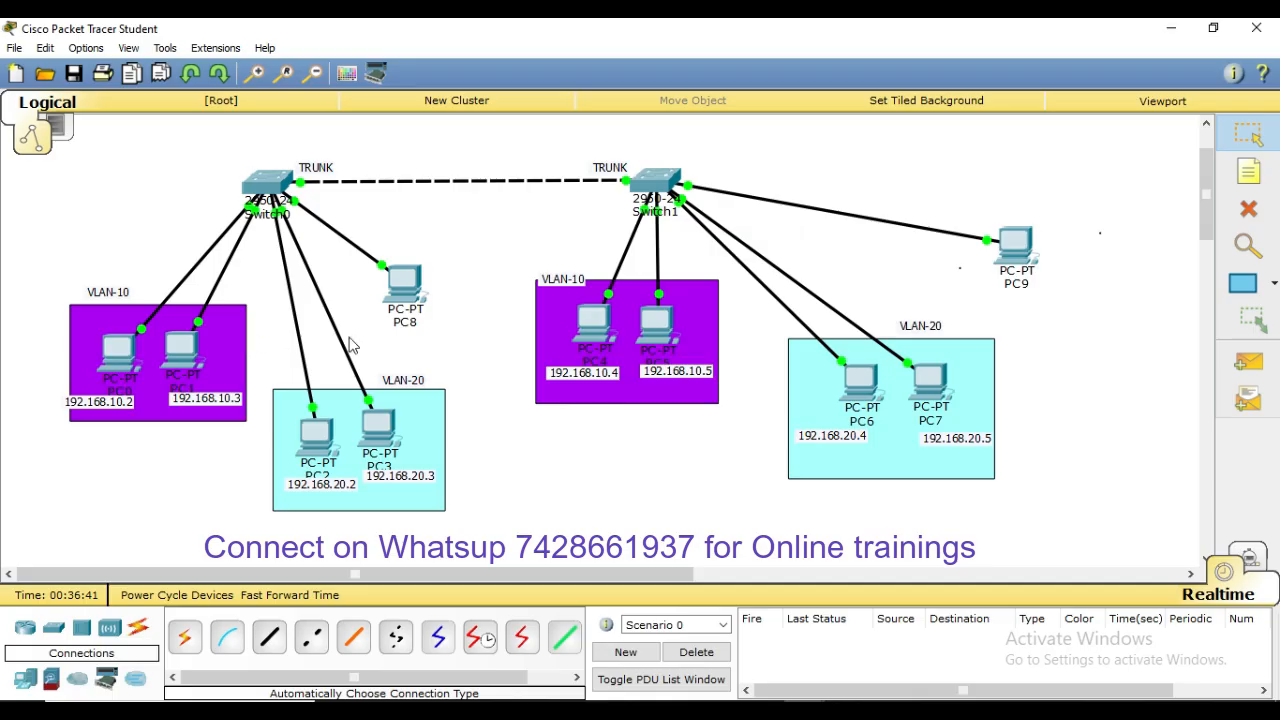
On Switch0, run show interfaces trunk and highlight that only VLAN 30 is allowed
left_click(270, 185)
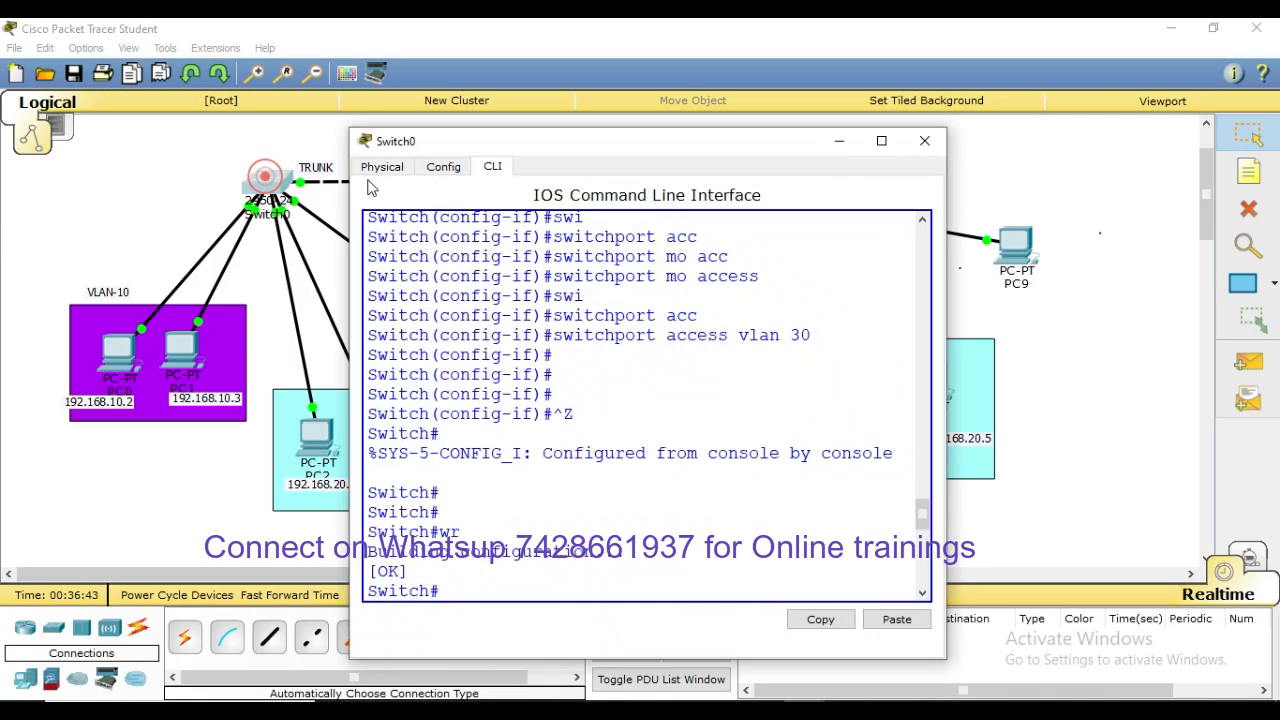
left_click(881, 141)
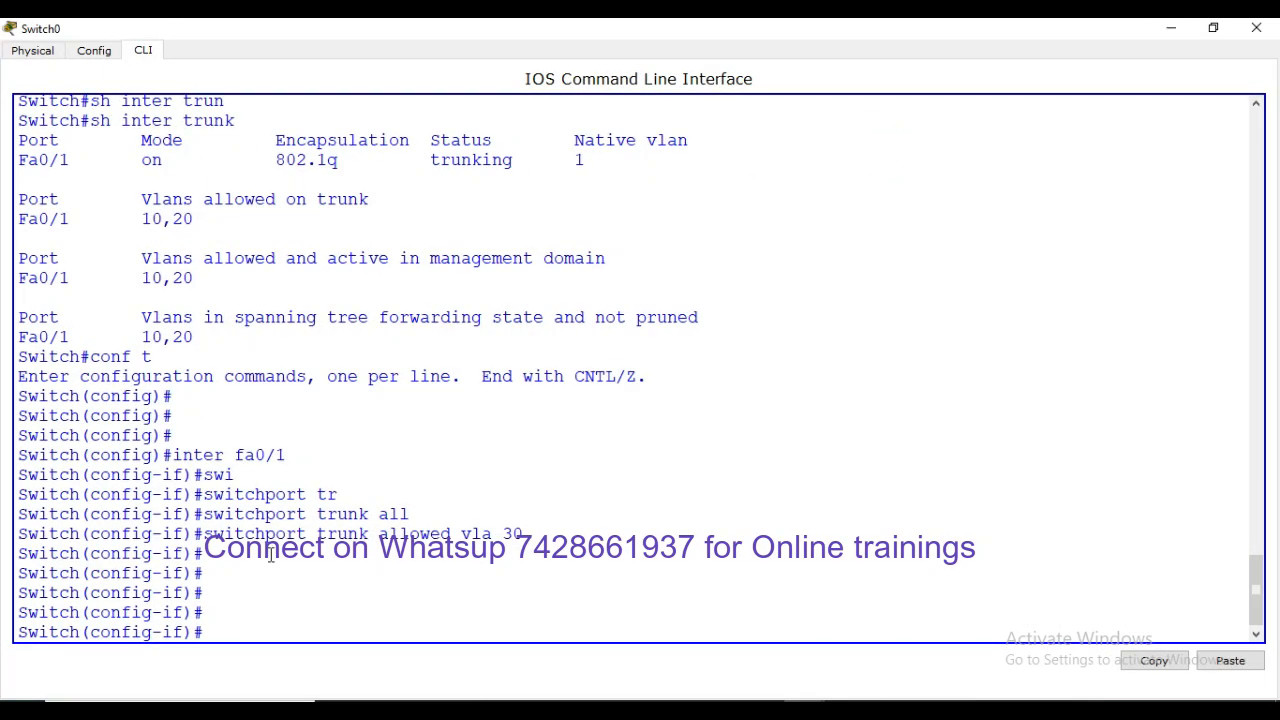
left_click_drag(206, 533, 524, 534)
left_click(632, 533)
key("ctrl+z")
key("Return")
key("Return")
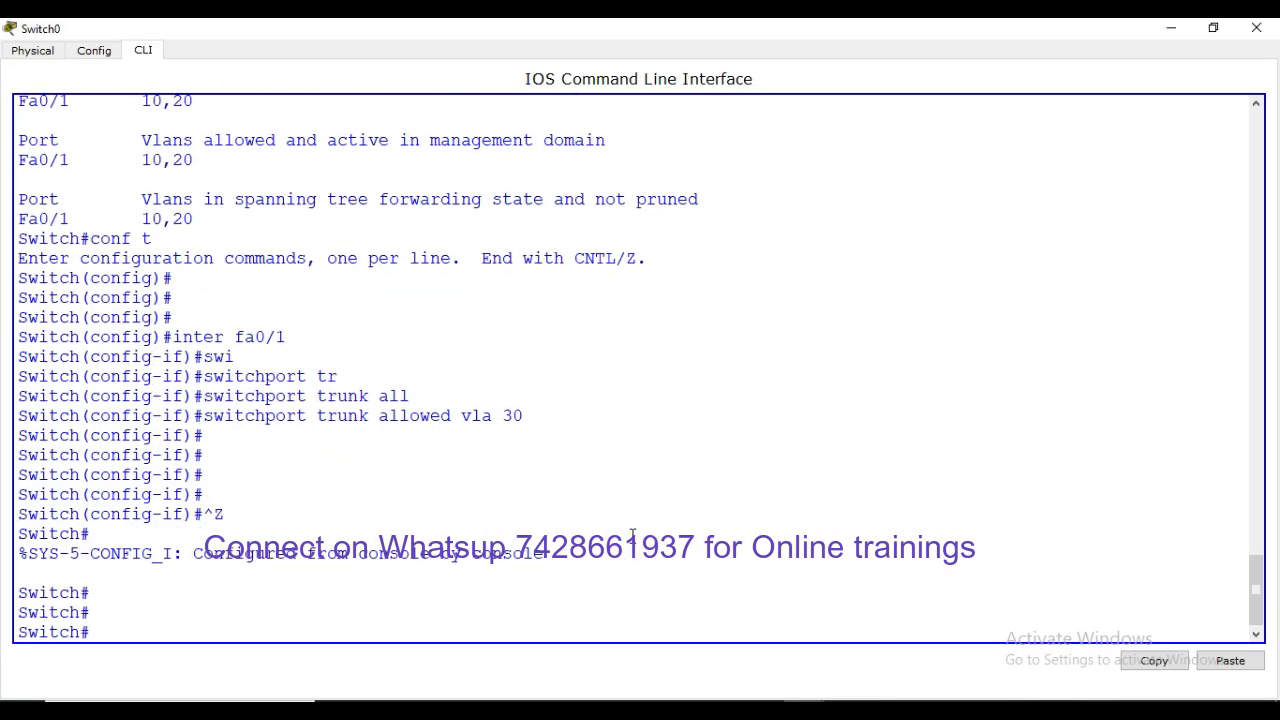
type("sh inter trun")
key("Tab")
key("Return")
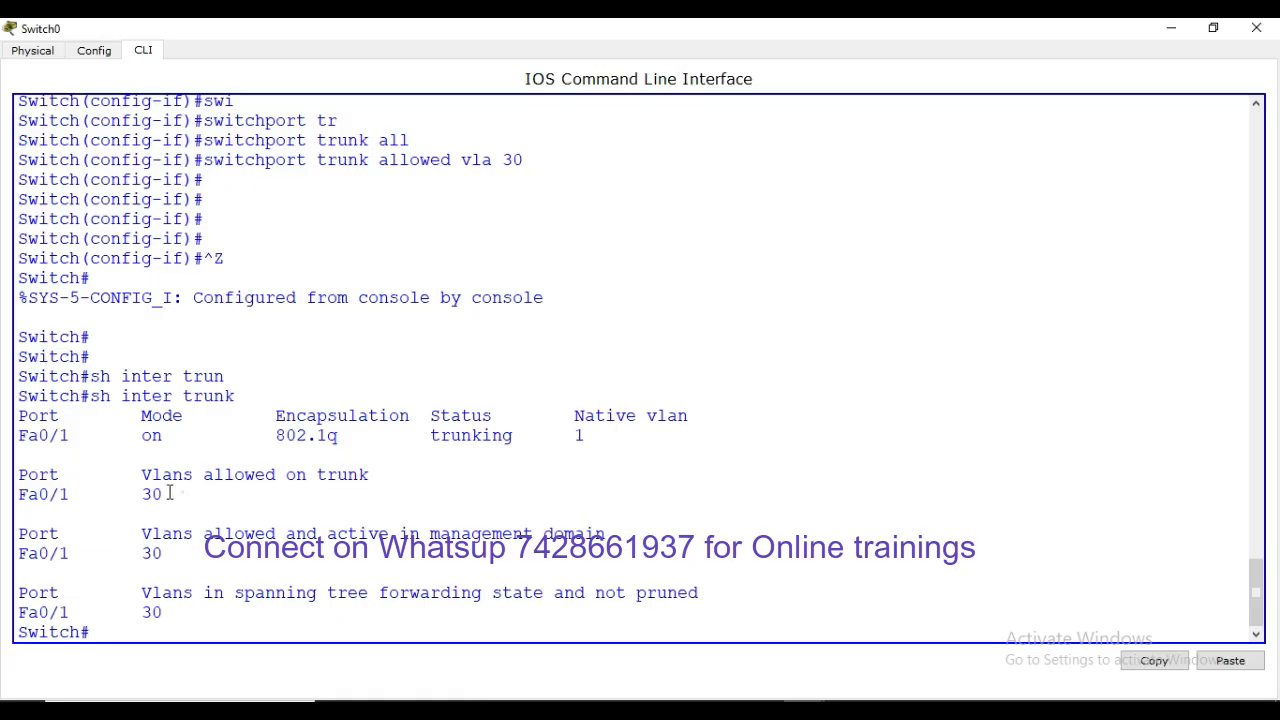
left_click_drag(170, 493, 121, 494)
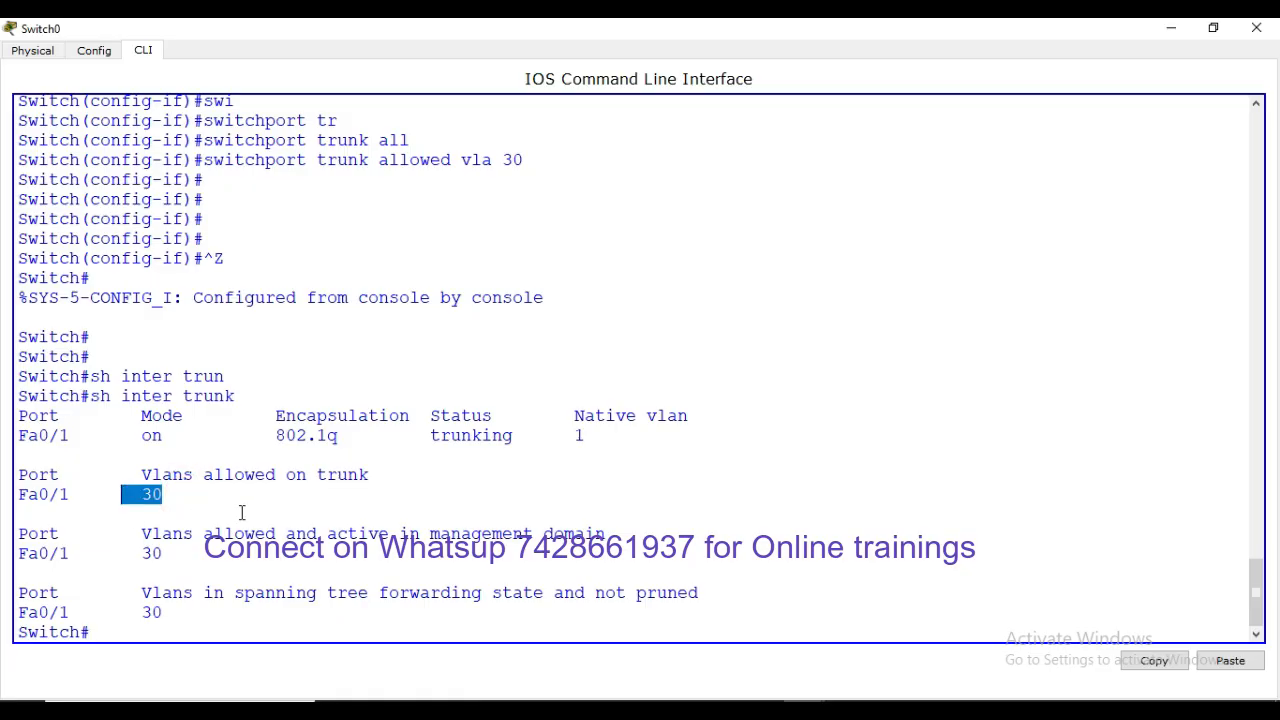
left_click(1181, 28)
Run show interfaces trunk on Switch1, then close its console
left_click(659, 180)
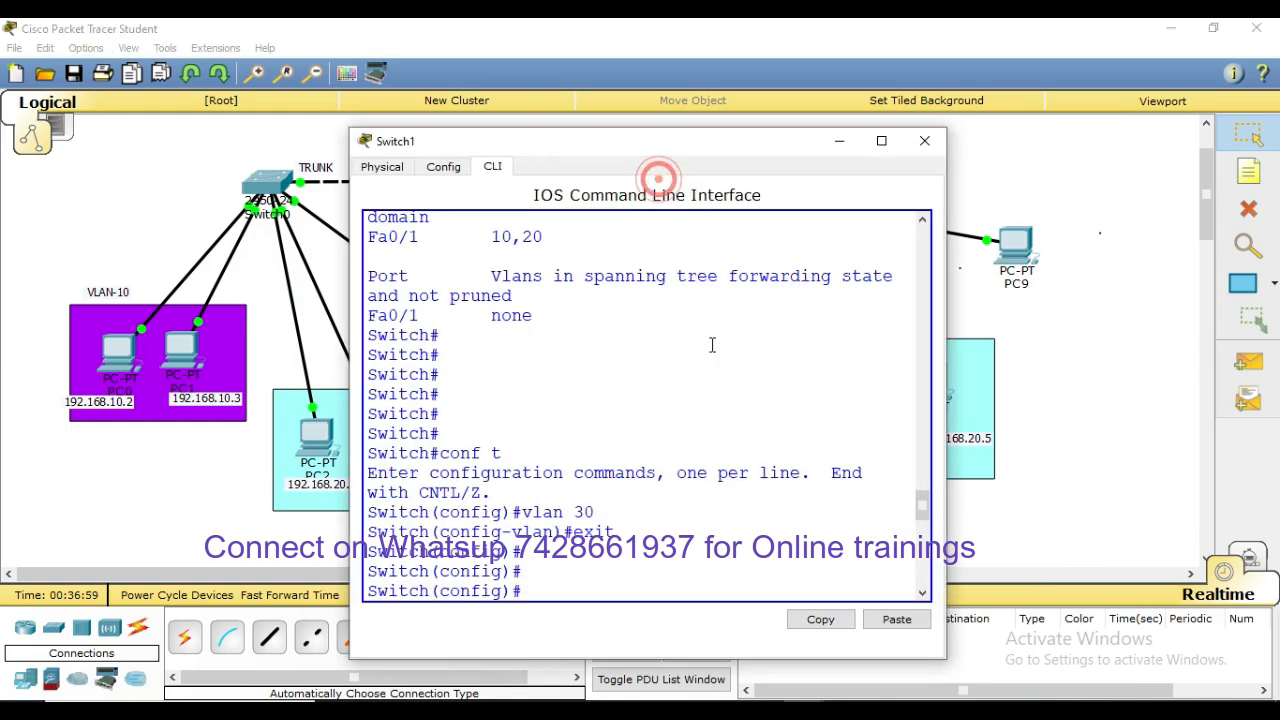
scroll(712, 345, "down", 5)
type("sh")
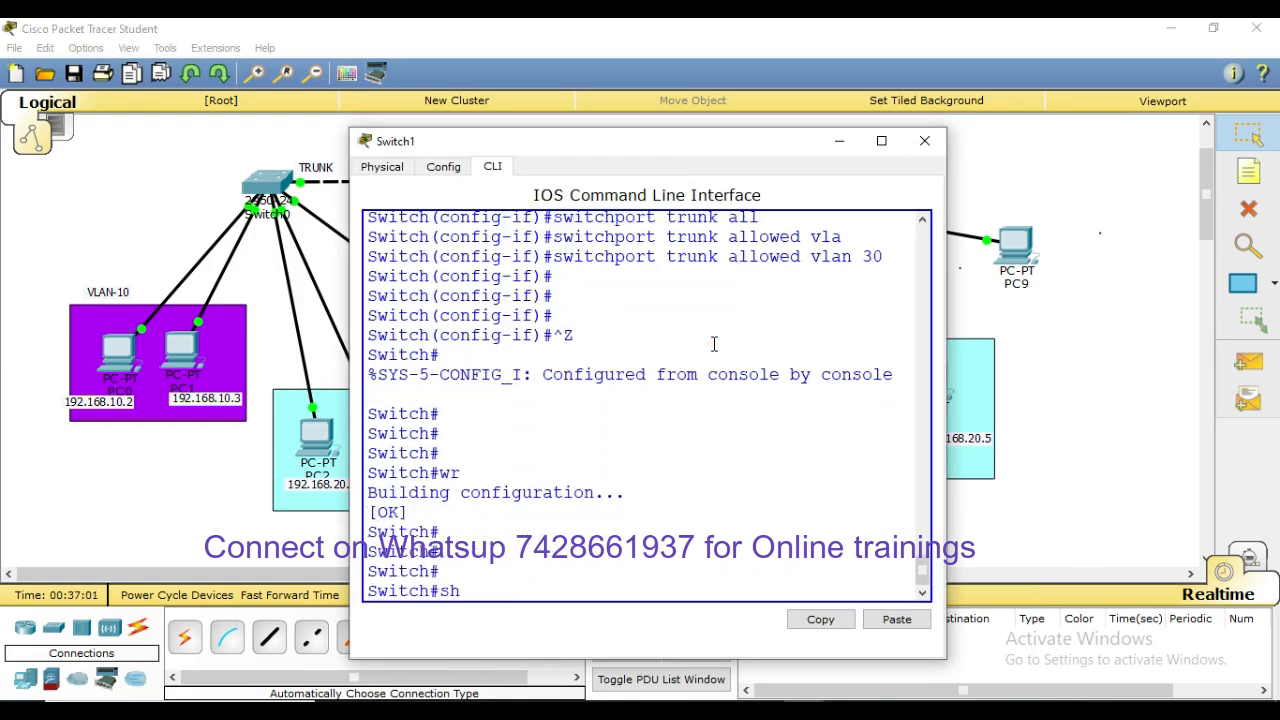
type(" inter trun")
key("Tab")
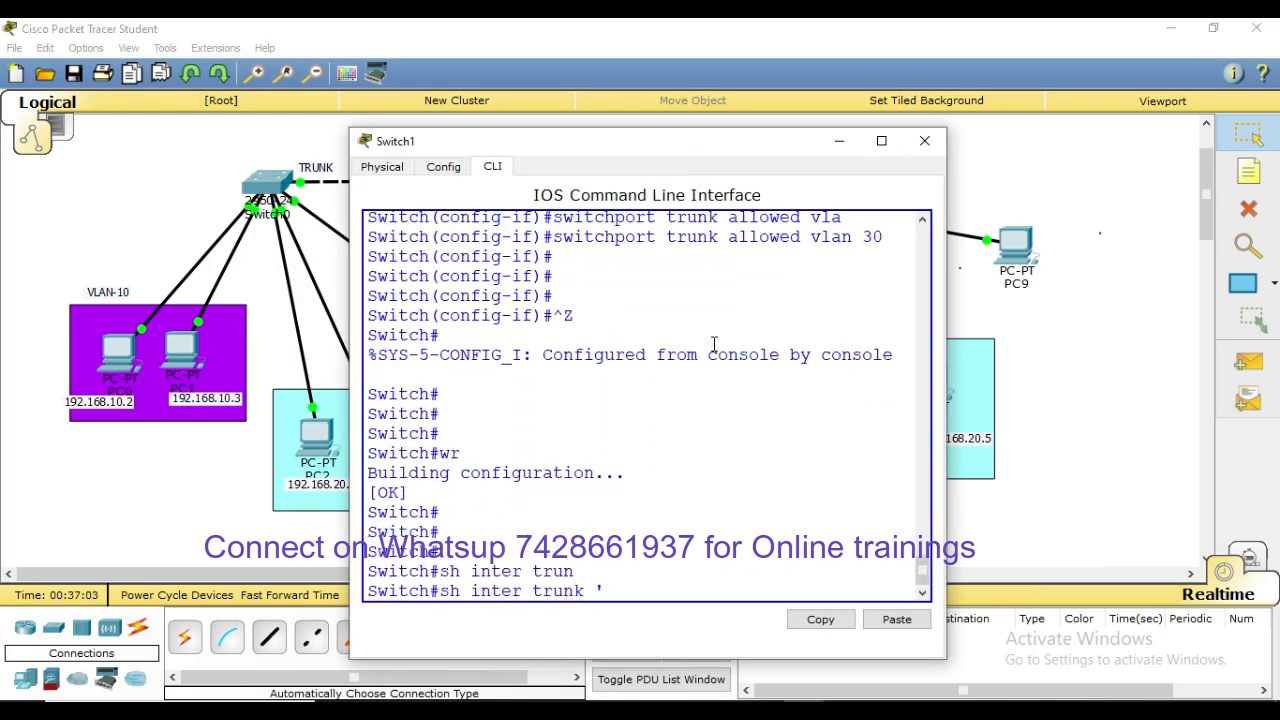
key("Return")
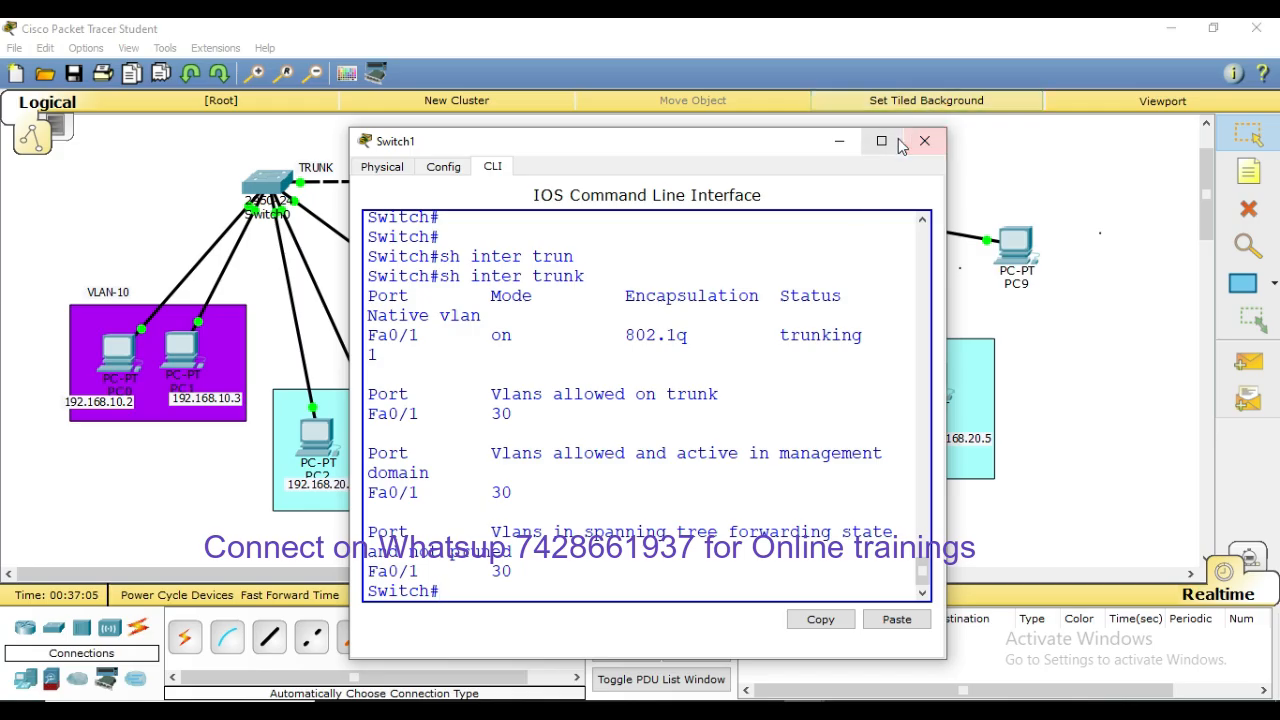
left_click(928, 147)
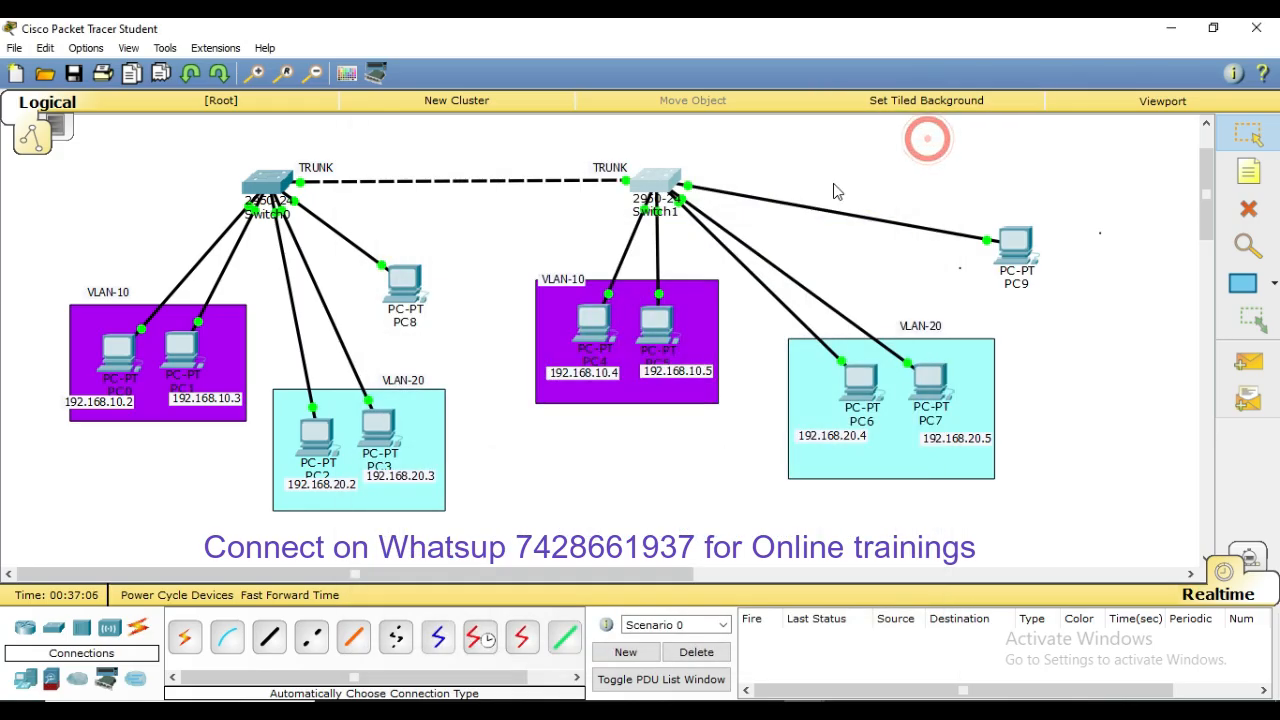
Reopen Switch0's console full-screen with a fresh prompt
left_click(267, 181)
left_click(881, 141)
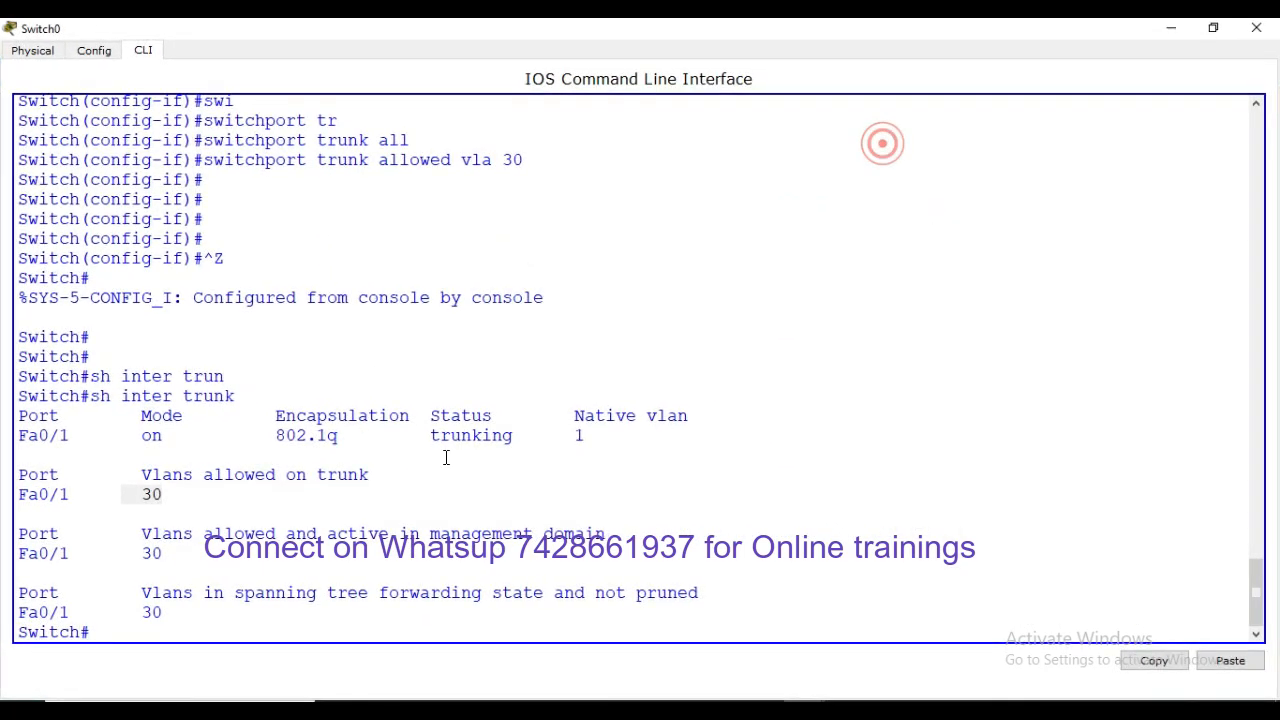
left_click(443, 451)
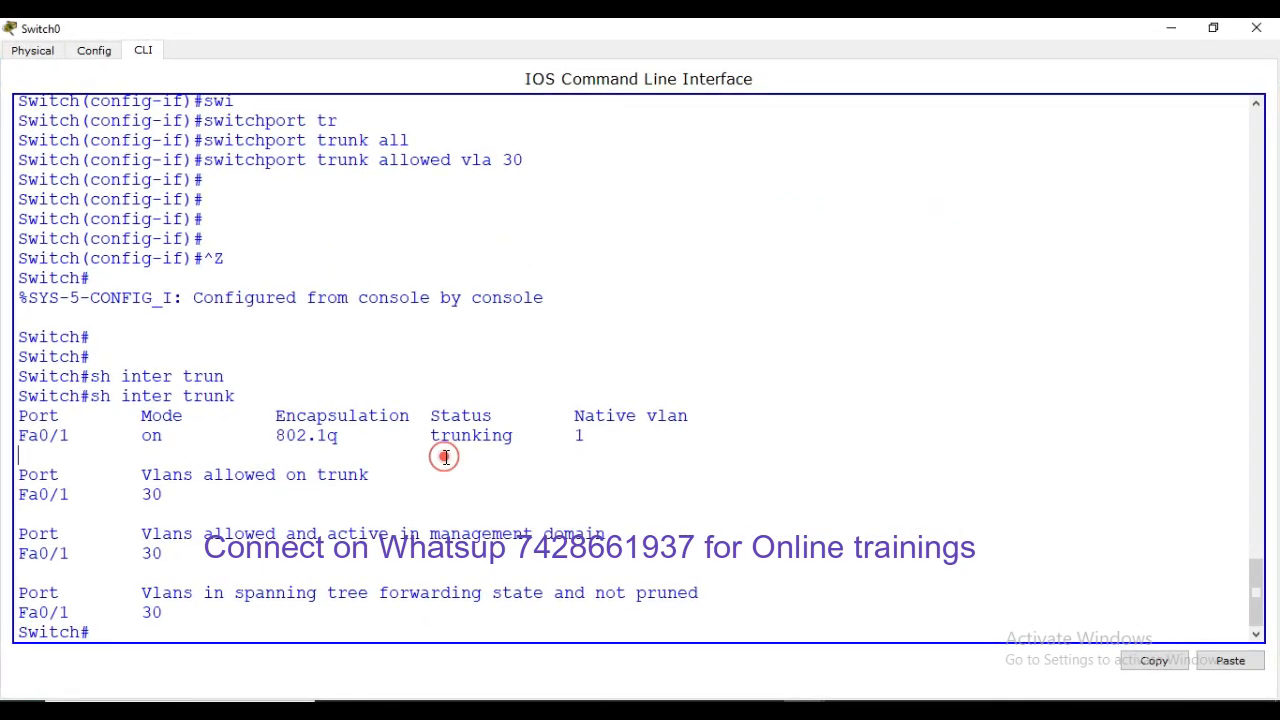
key("Return")
key("Return")
key("Return")
key("Return")
key("Return")
key("Return")
key("Return")
key("Return")
key("Return")
key("Return")
key("Return")
key("Return")
key("Return")
key("Return")
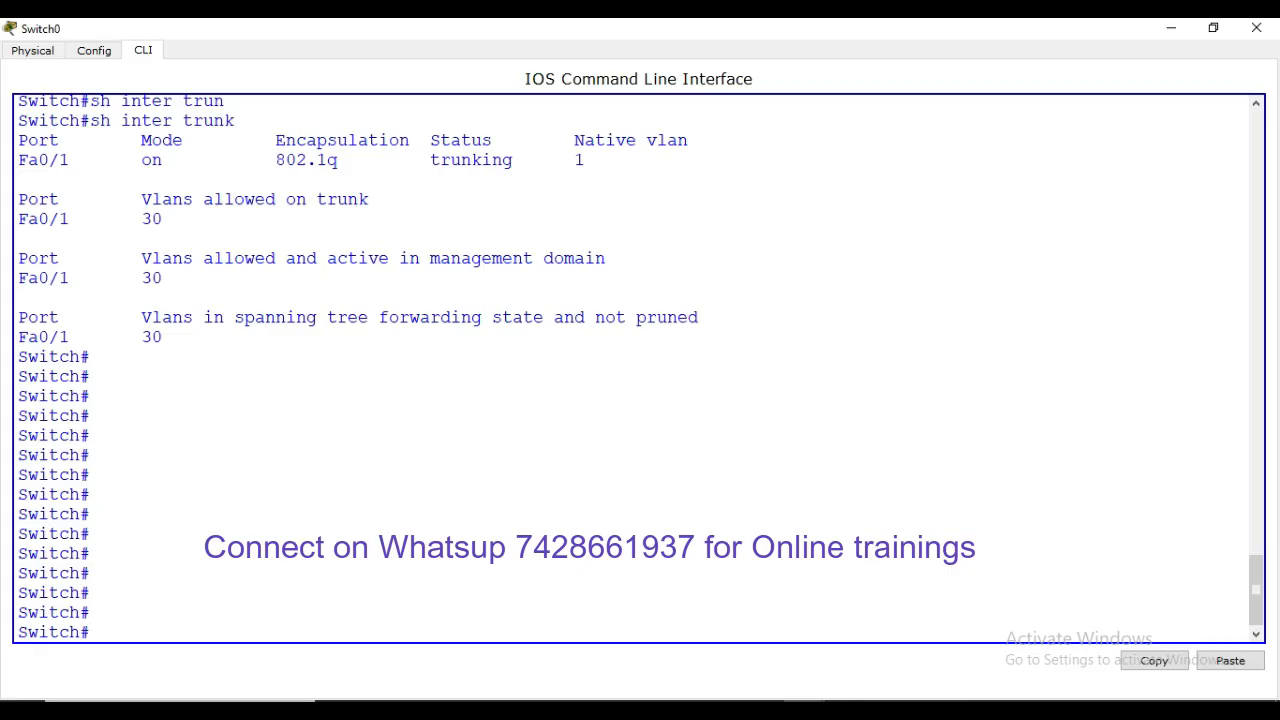
Highlight the earlier allowed VLANs 10,20 and the later allowed vla 30 command
scroll(249, 503, "up", 8)
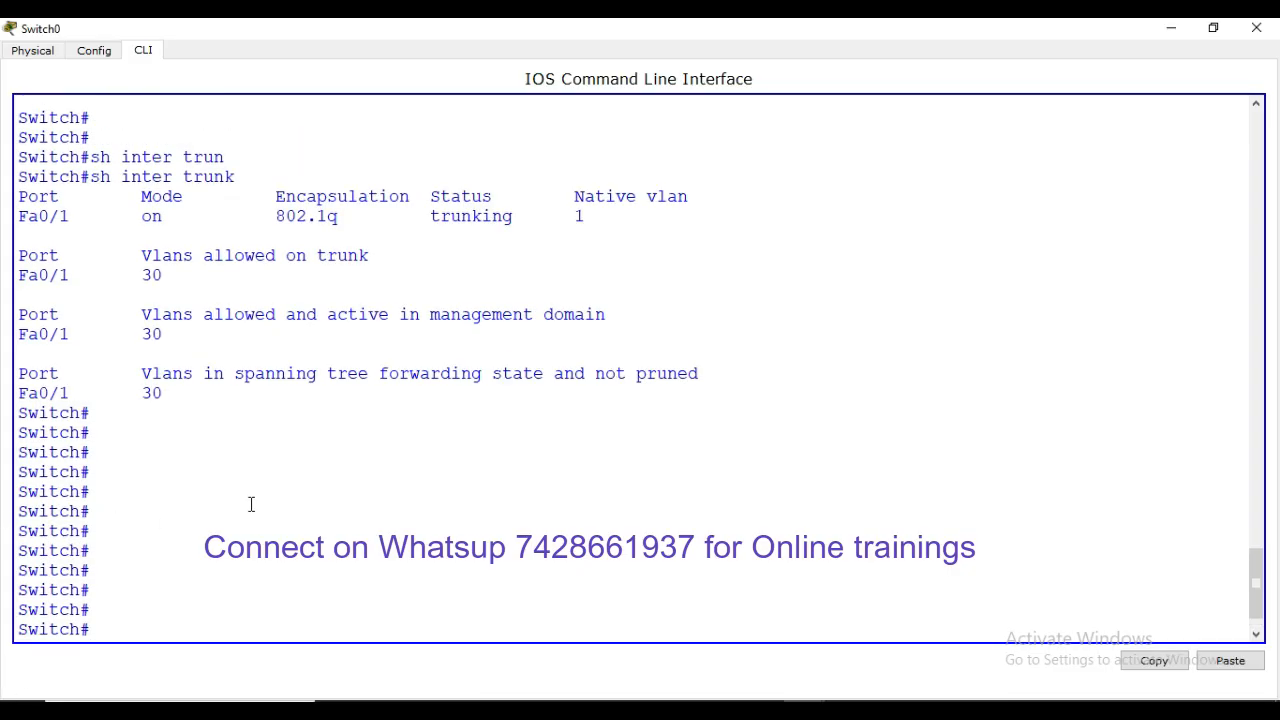
scroll(374, 489, "up", 4)
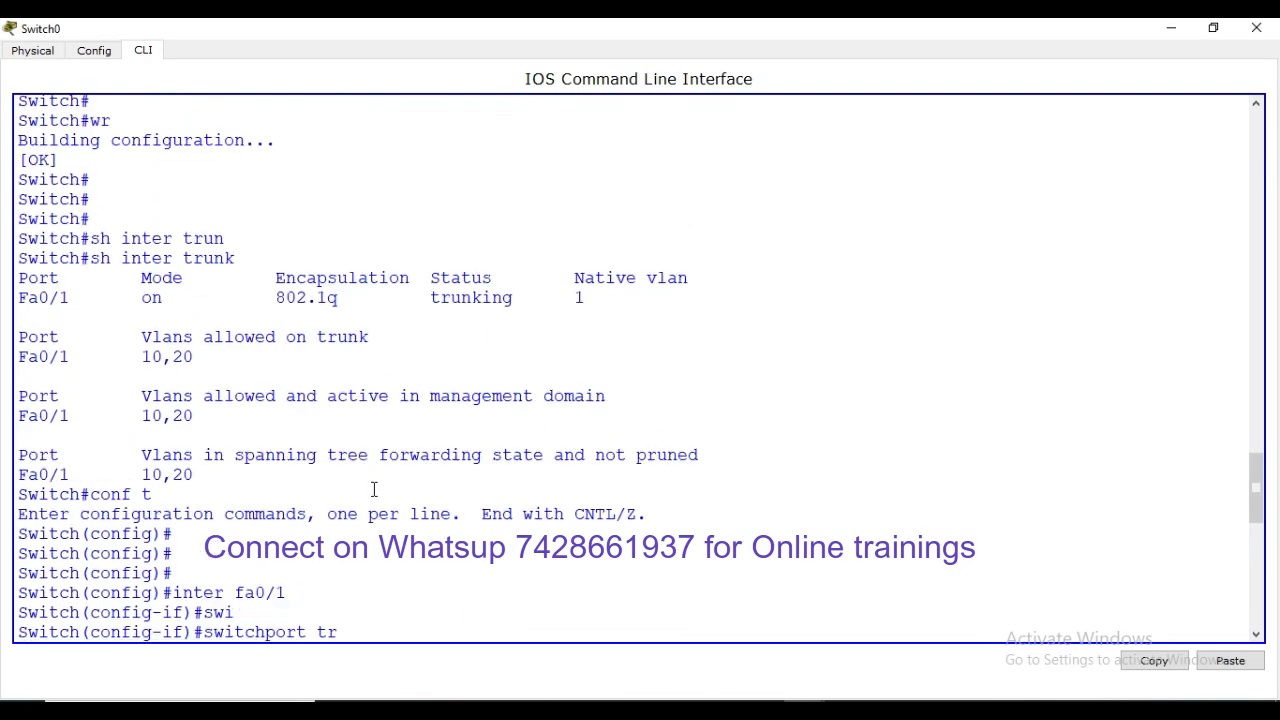
double_click(202, 356)
scroll(308, 412, "down", 4)
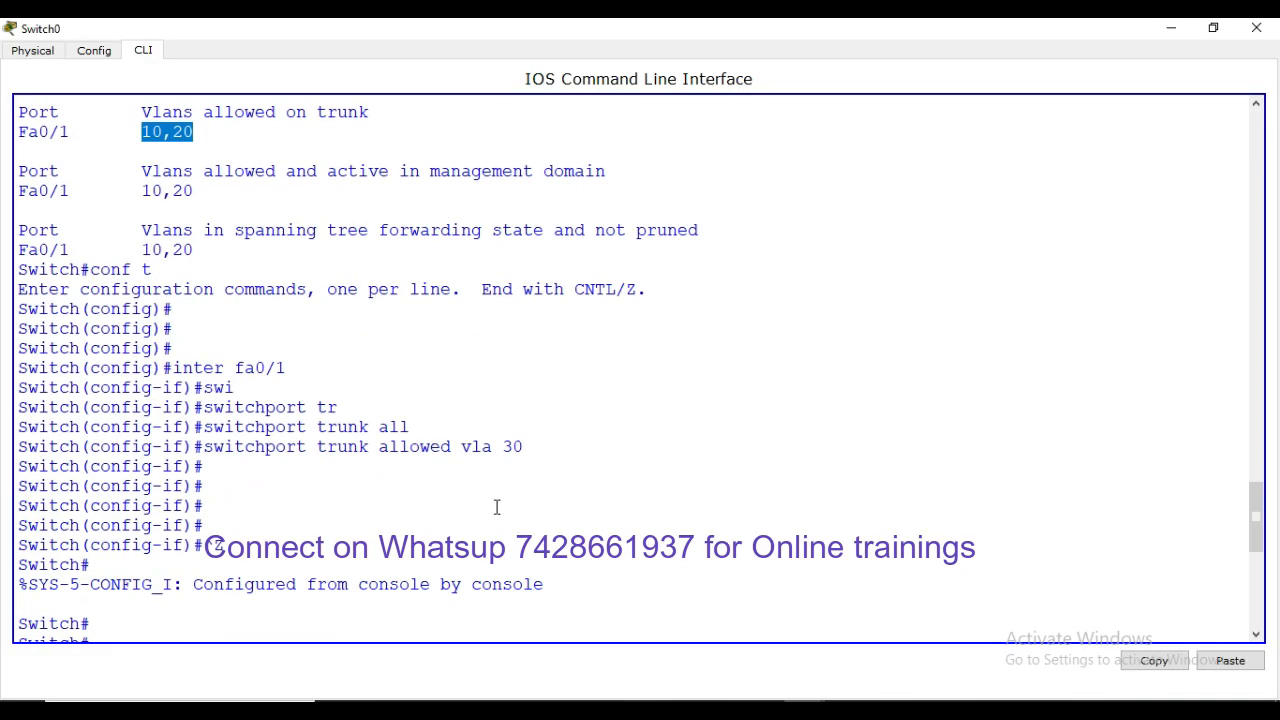
left_click_drag(524, 446, 205, 447)
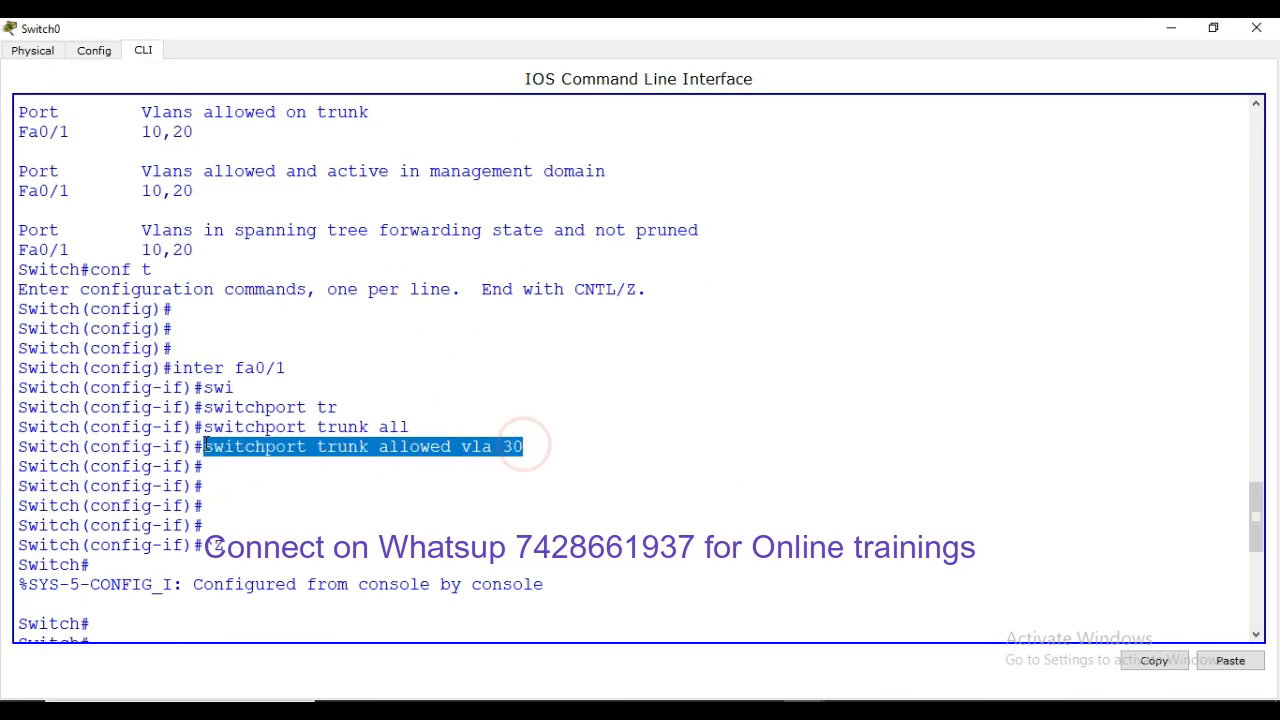
left_click_drag(200, 250, 133, 252)
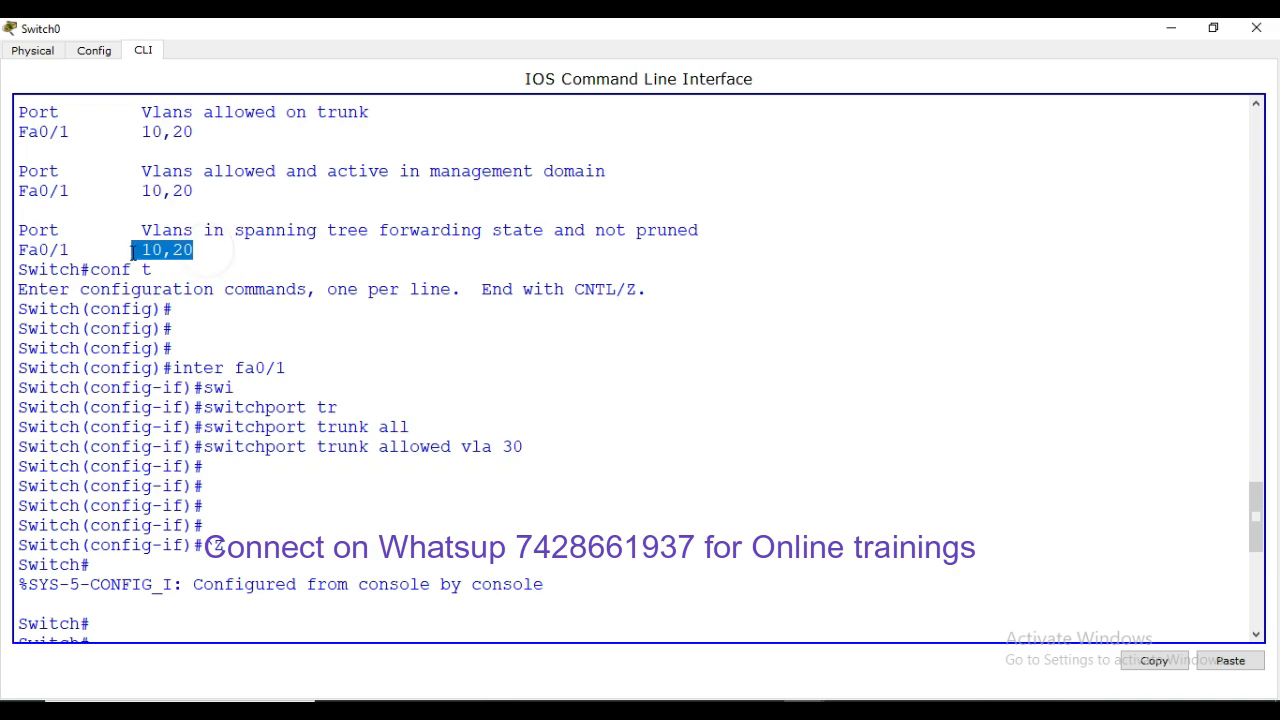
left_click_drag(546, 440, 205, 450)
left_click(627, 476)
Highlight the 10,20 value in the trunk forwarding list, then clear the marking
scroll(627, 474, "down", 9)
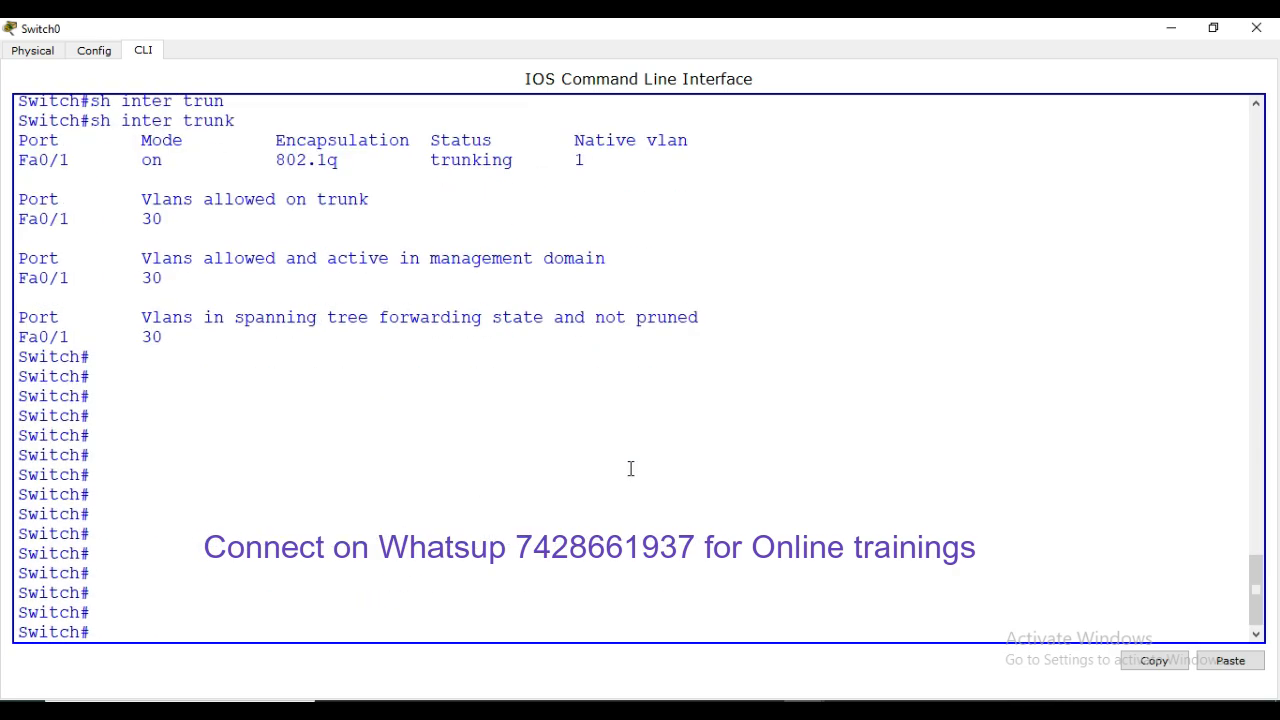
scroll(629, 466, "up", 8)
left_click_drag(205, 195, 143, 194)
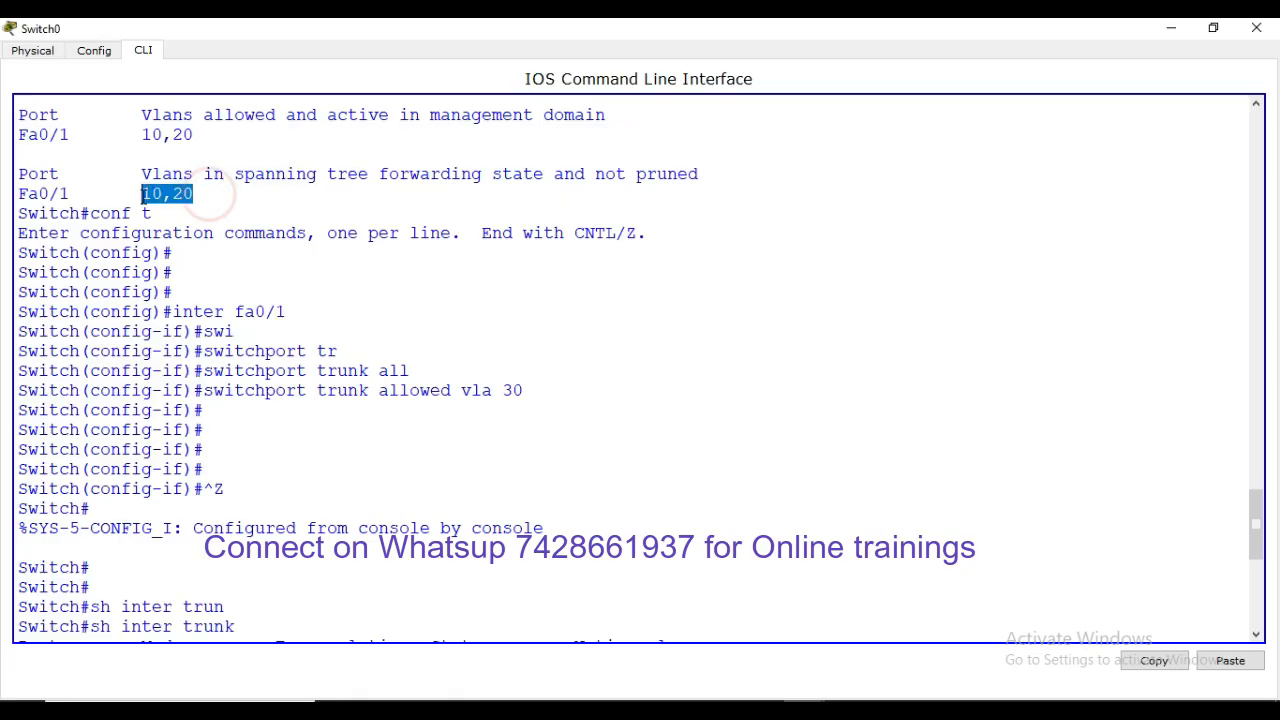
left_click(232, 210)
left_click_drag(232, 210, 141, 194)
left_click(449, 317)
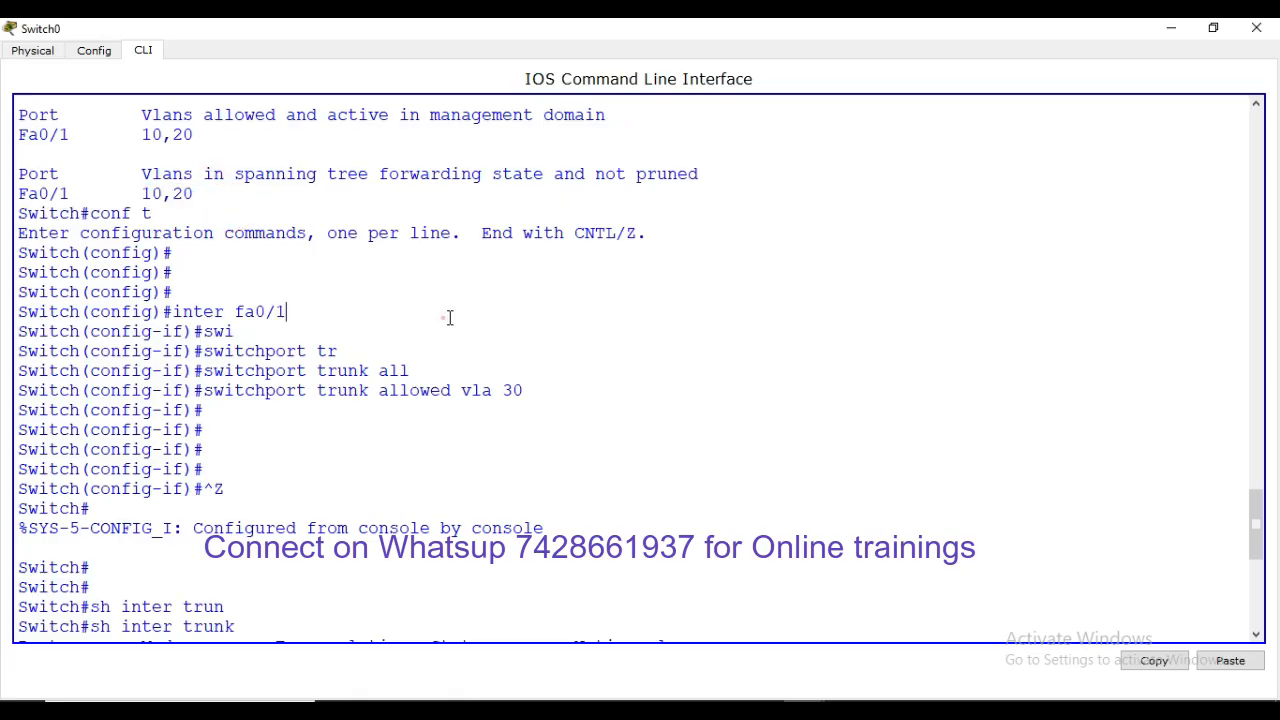
scroll(449, 317, "down", 9)
Enter global configuration and interface Fa0/1 on Switch0
type("conf")
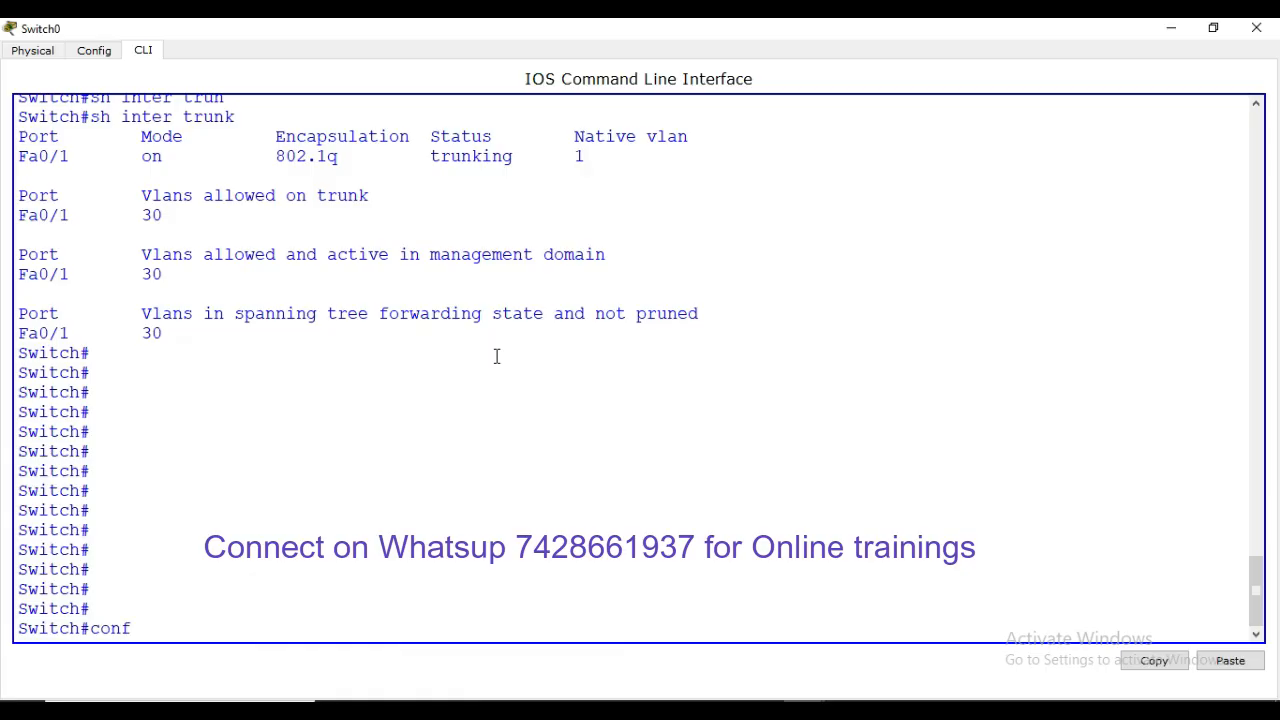
type(" t")
key("Return")
key("Return")
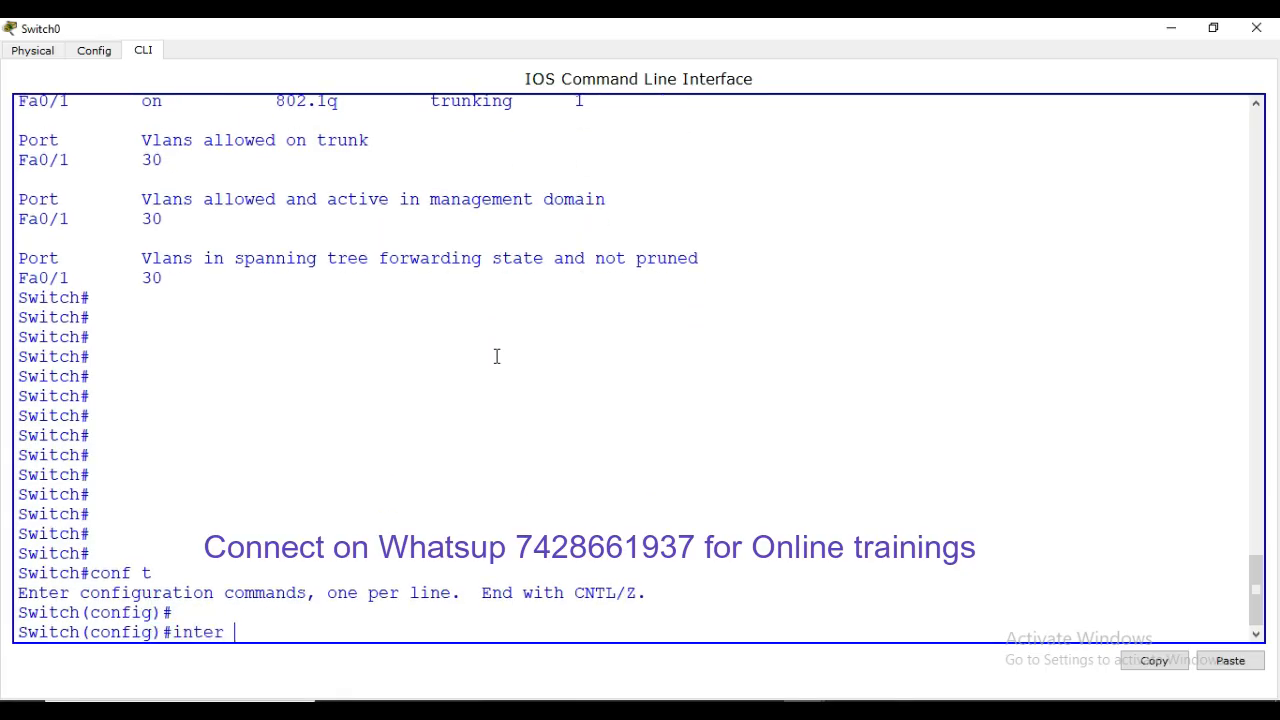
type("inter fa0/1")
key("Return")
Build the command switchport trunk allowed vlan add on Fa0/1
type("swi")
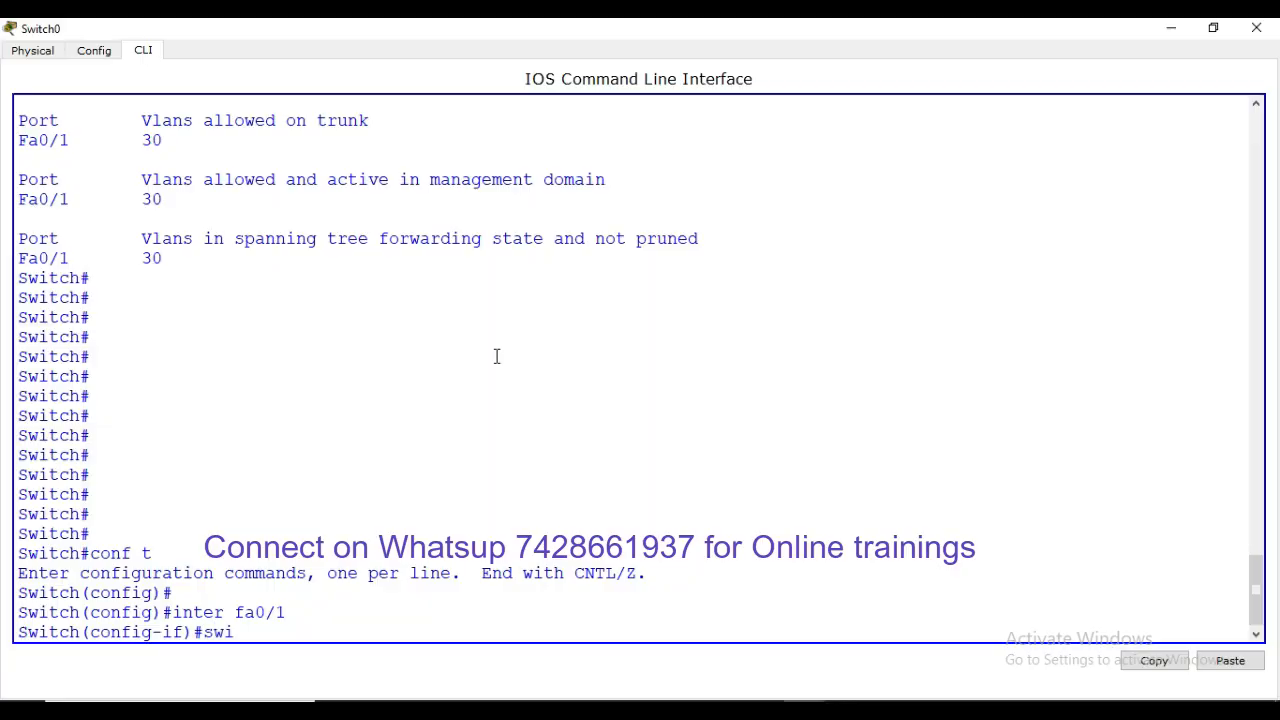
key("Tab")
type("tr")
key("Tab")
type("all")
key("Tab")
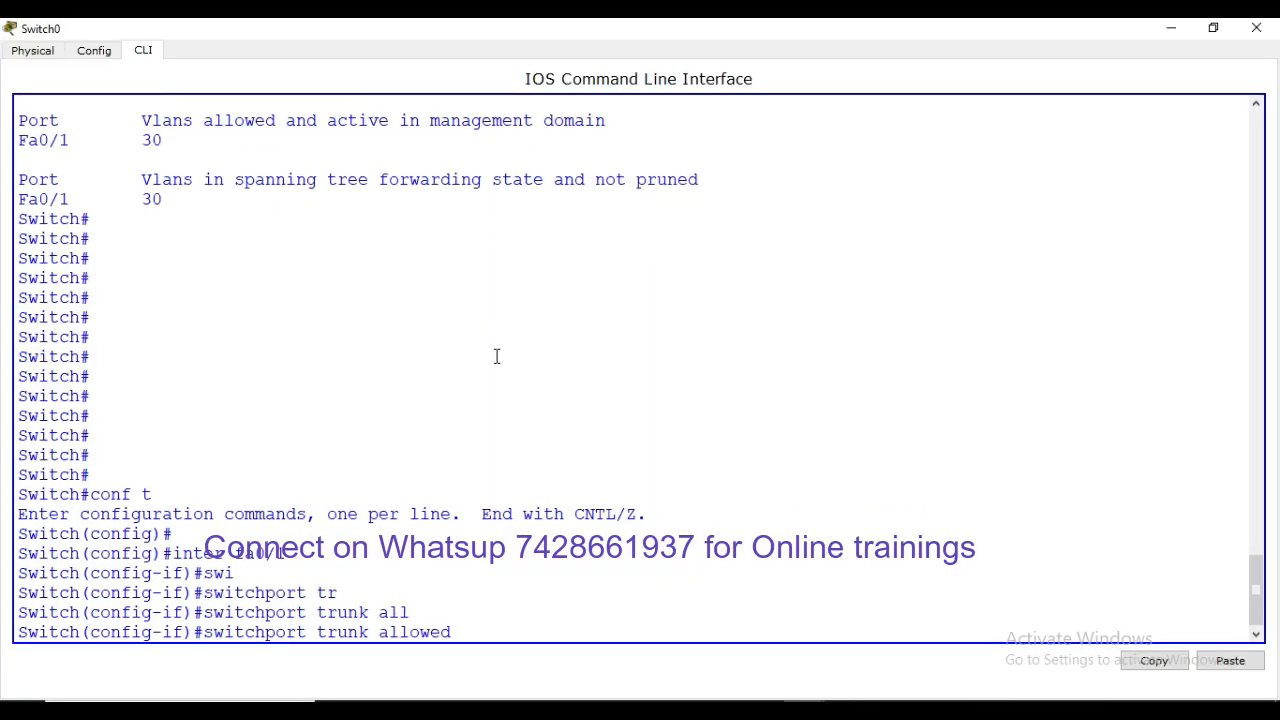
type("vla")
key("Tab")
type("ad")
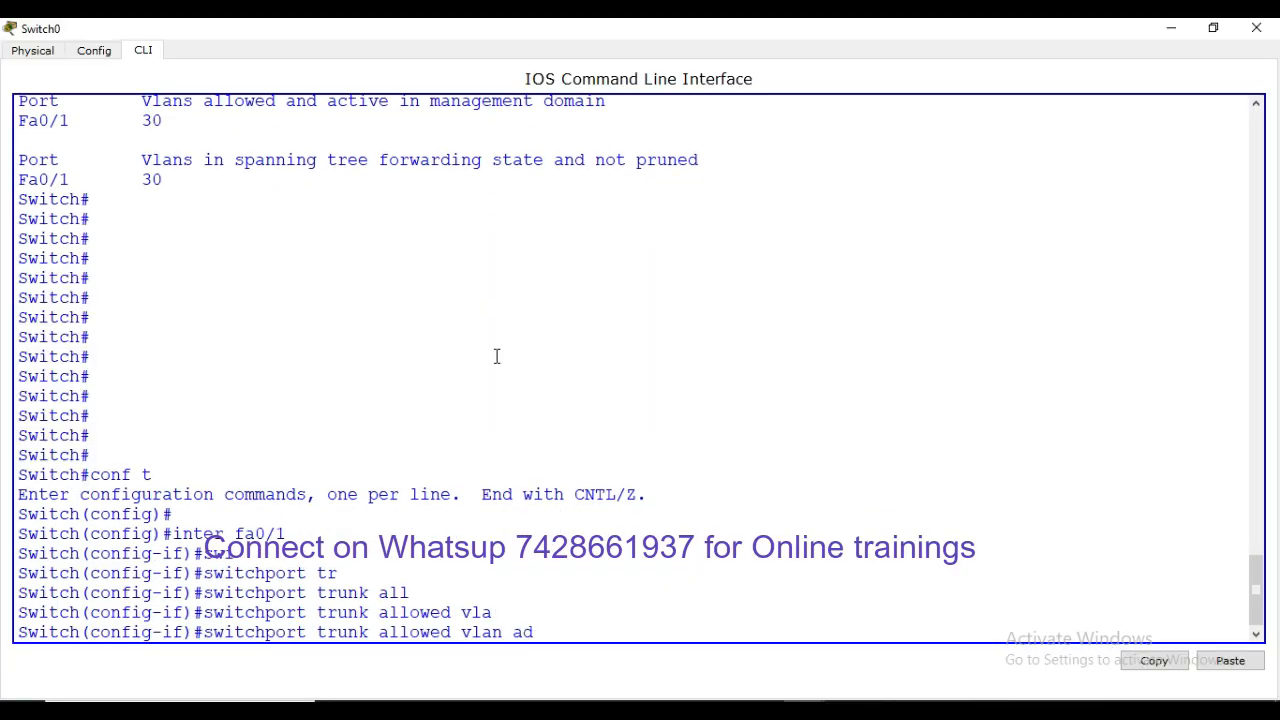
type("d")
key("Tab")
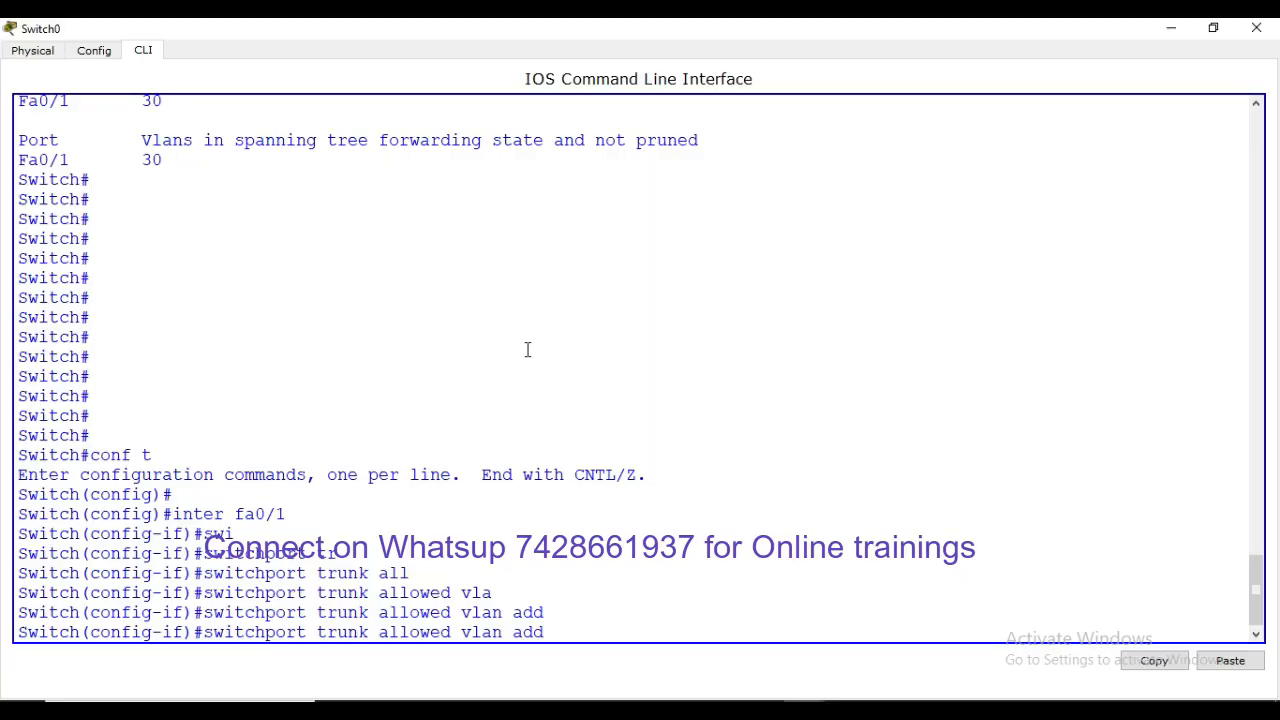
Highlight the add keyword and the currently allowed VLAN 30 in earlier output
double_click(540, 632)
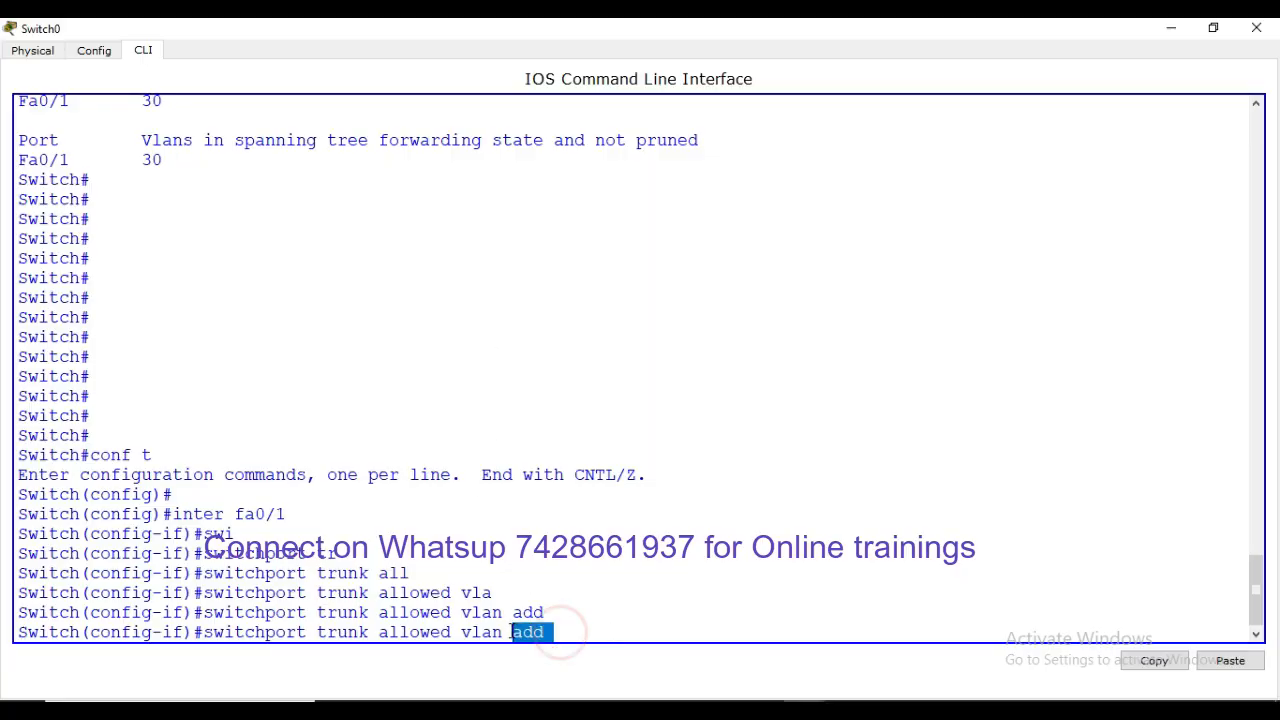
left_click(611, 591)
scroll(611, 591, "up", 7)
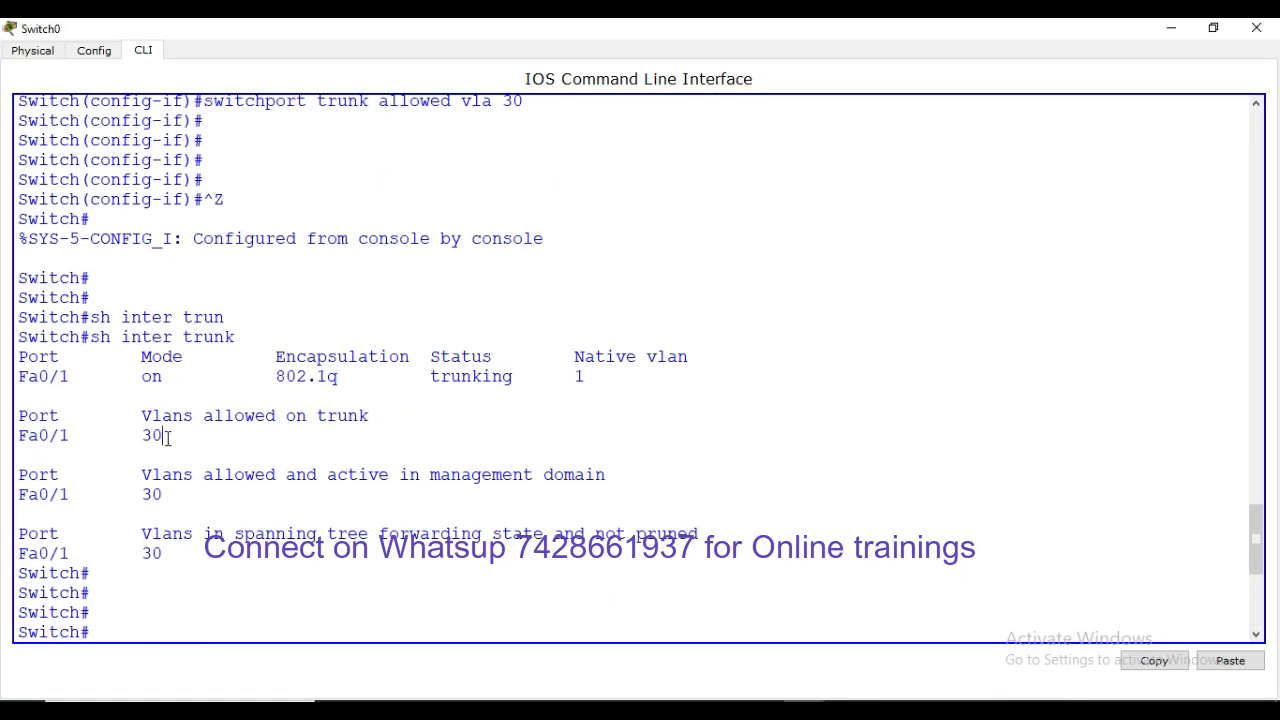
double_click(165, 436)
left_click(245, 447)
scroll(612, 566, "down", 5)
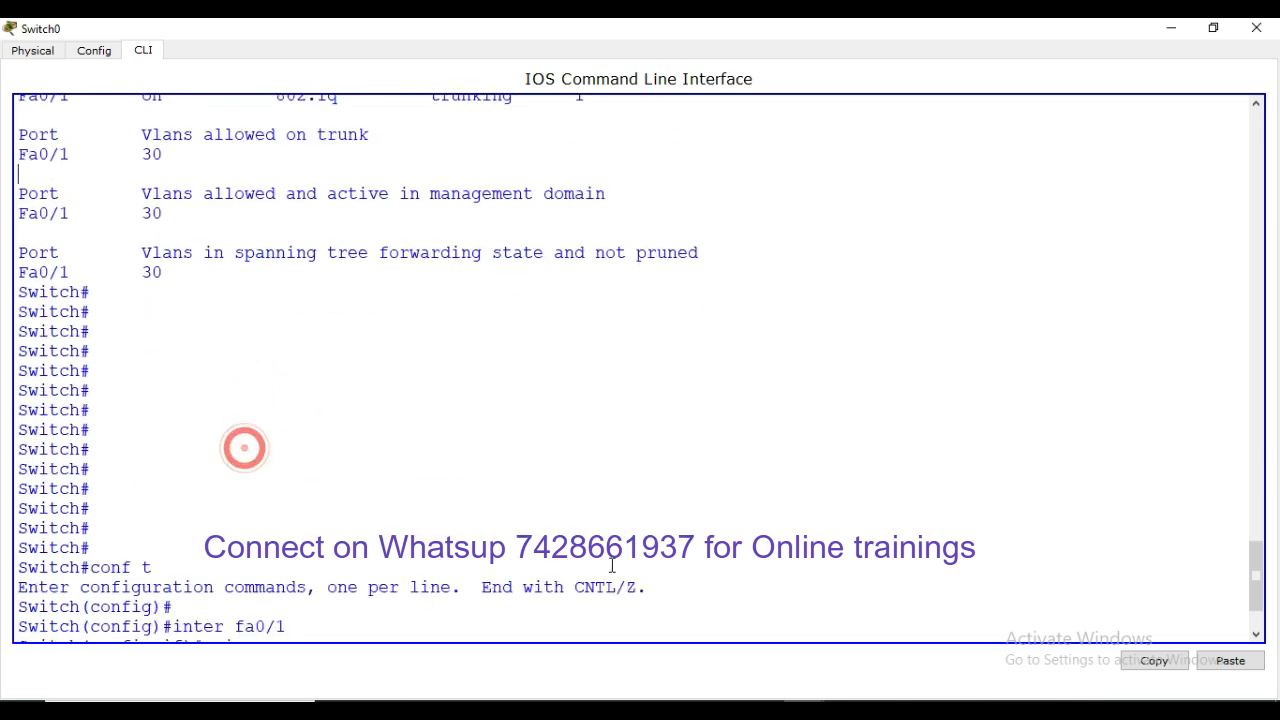
scroll(612, 566, "down", 2)
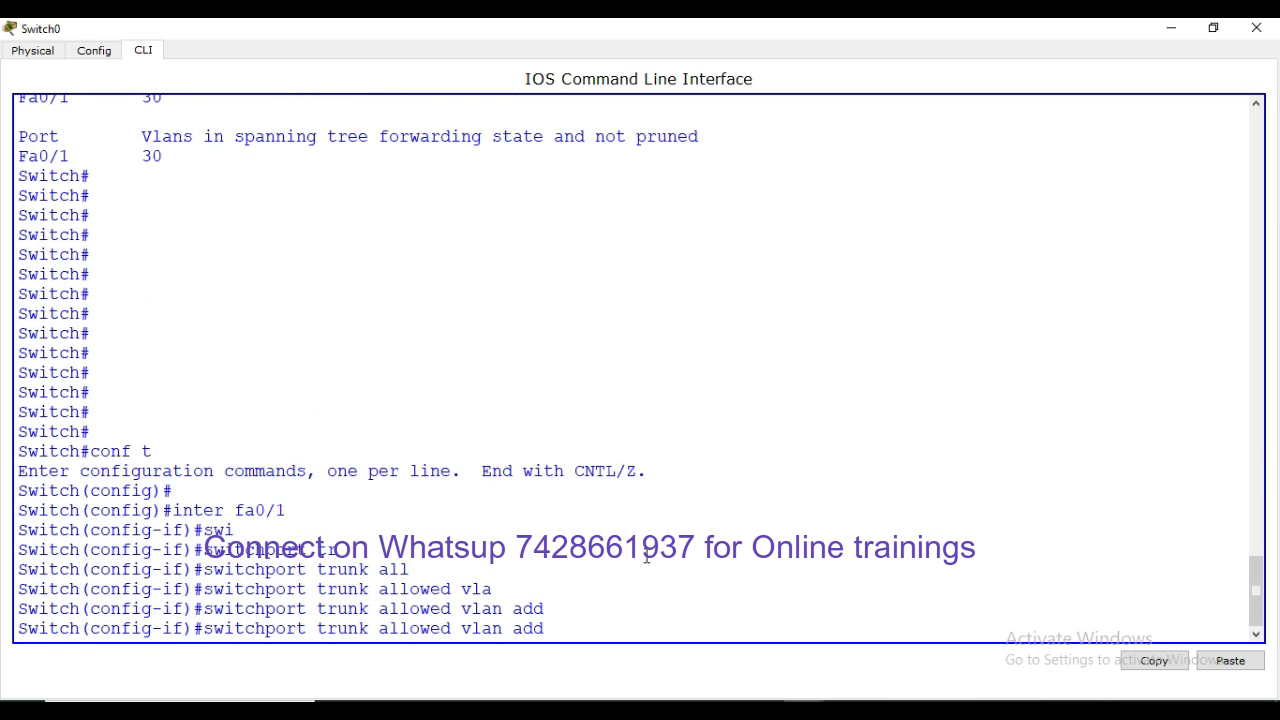
scroll(300, 330, "up", 7)
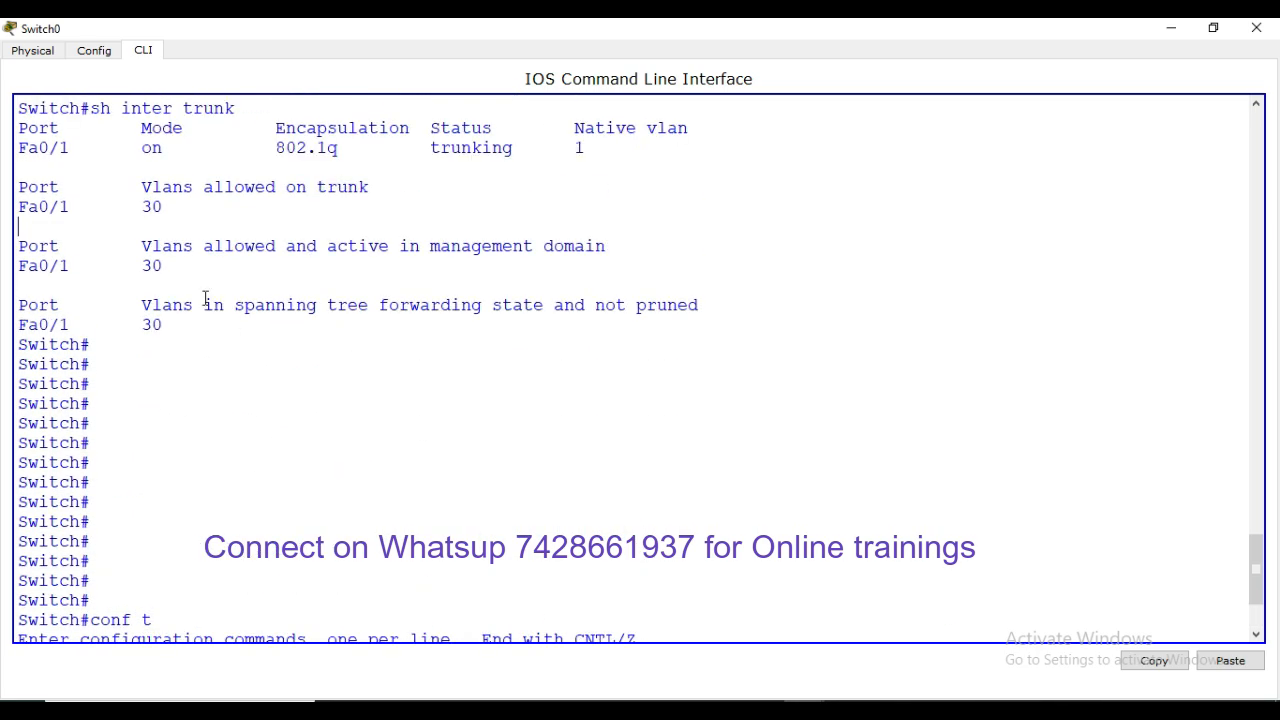
left_click(171, 214)
scroll(400, 360, "down", 7)
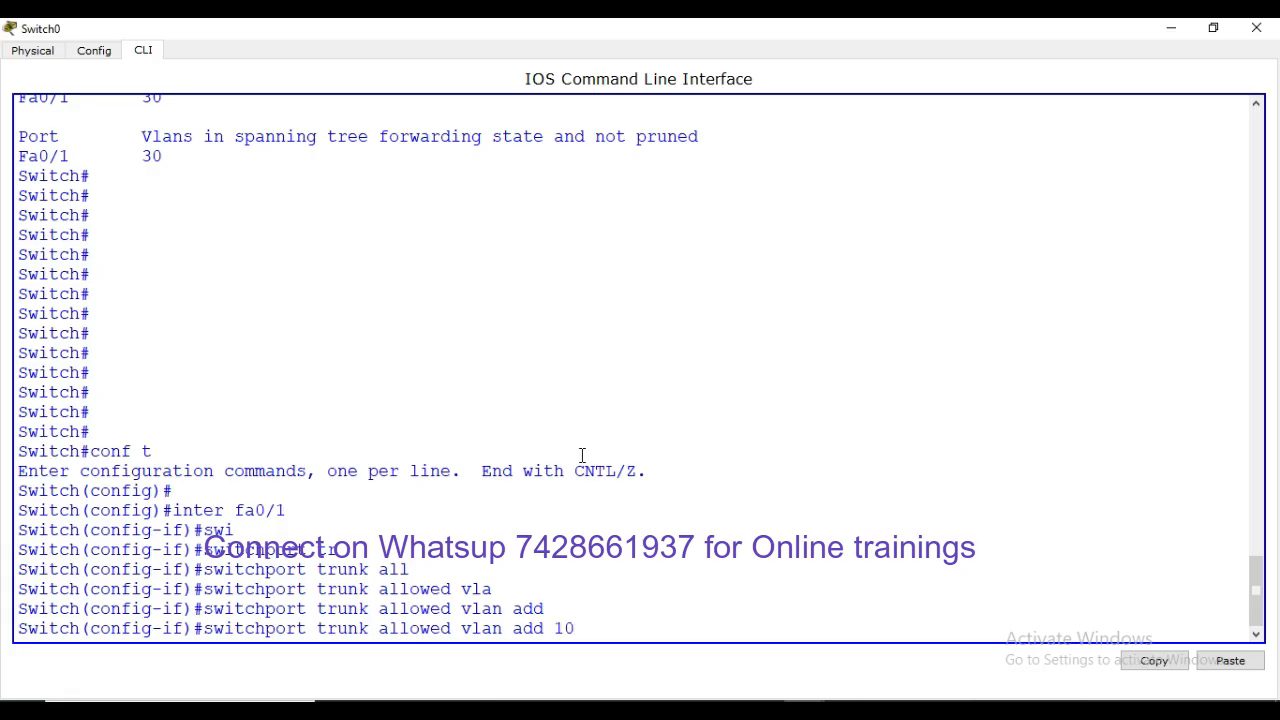
Submit adding VLANs 10,20 to the trunk's allowed list, retyping the list once
key("Return")
key("Return")
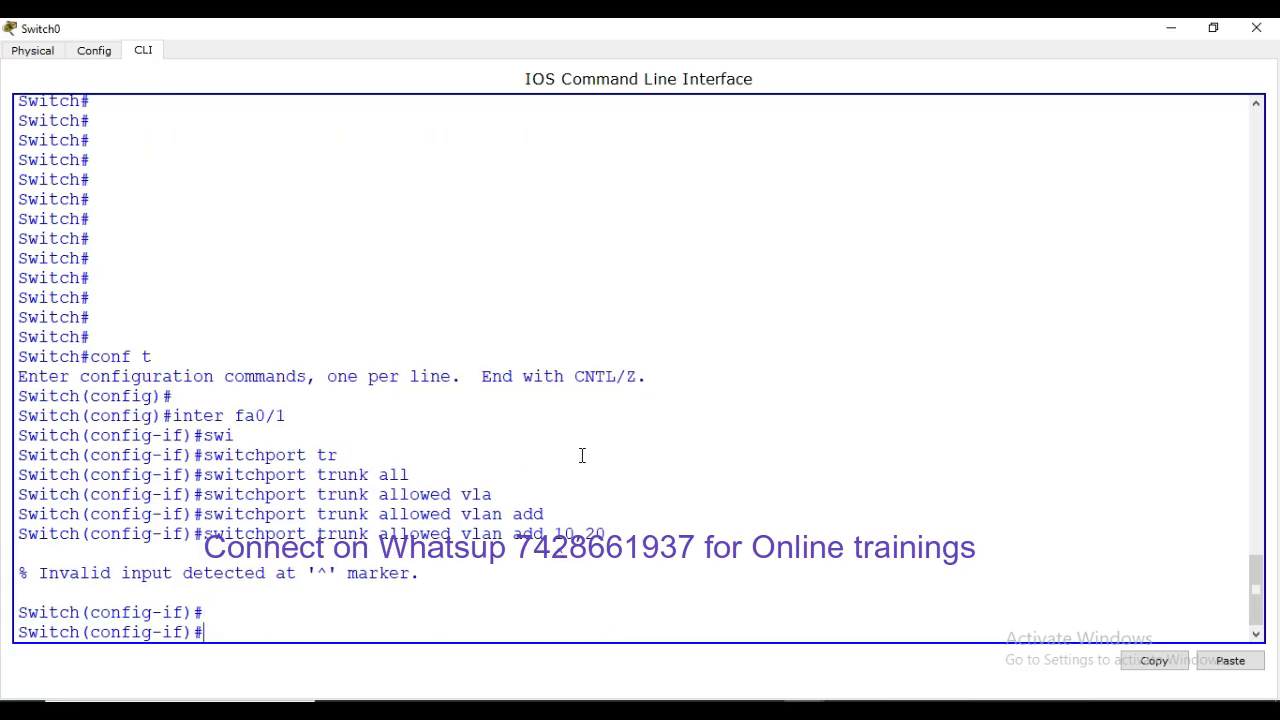
key("Up")
key("BackSpace")
key("BackSpace")
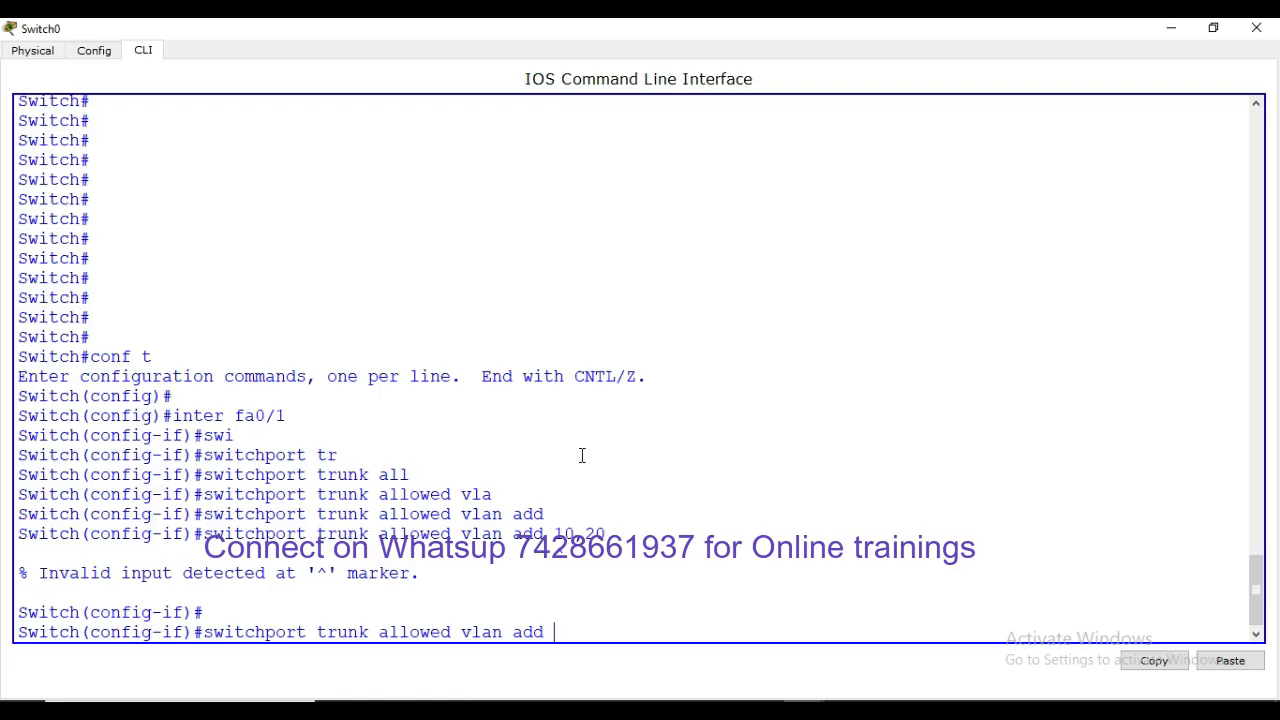
type("10,20")
key("Return")
Add VLAN 10 and then VLAN 20 individually to Fa0/1's allowed list
key("Up")
key("BackSpace")
key("BackSpace")
key("BackSpace")
key("BackSpace")
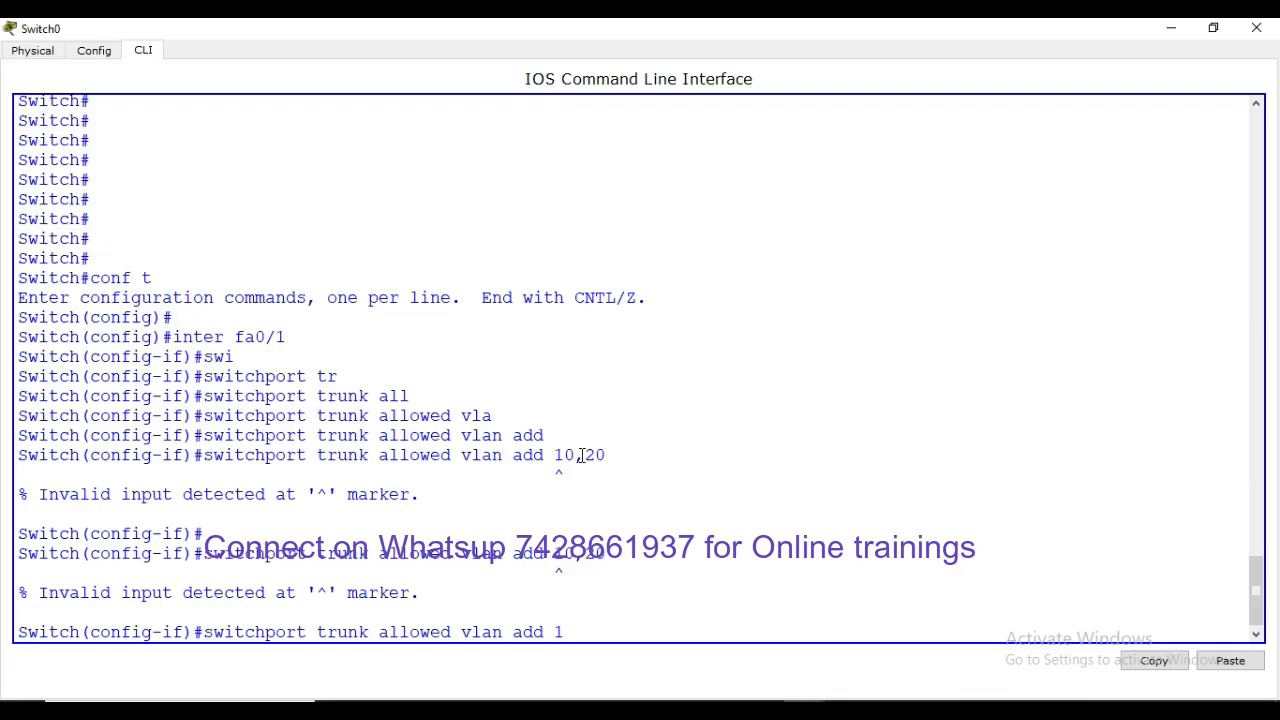
type("0")
key("Return")
key("Up")
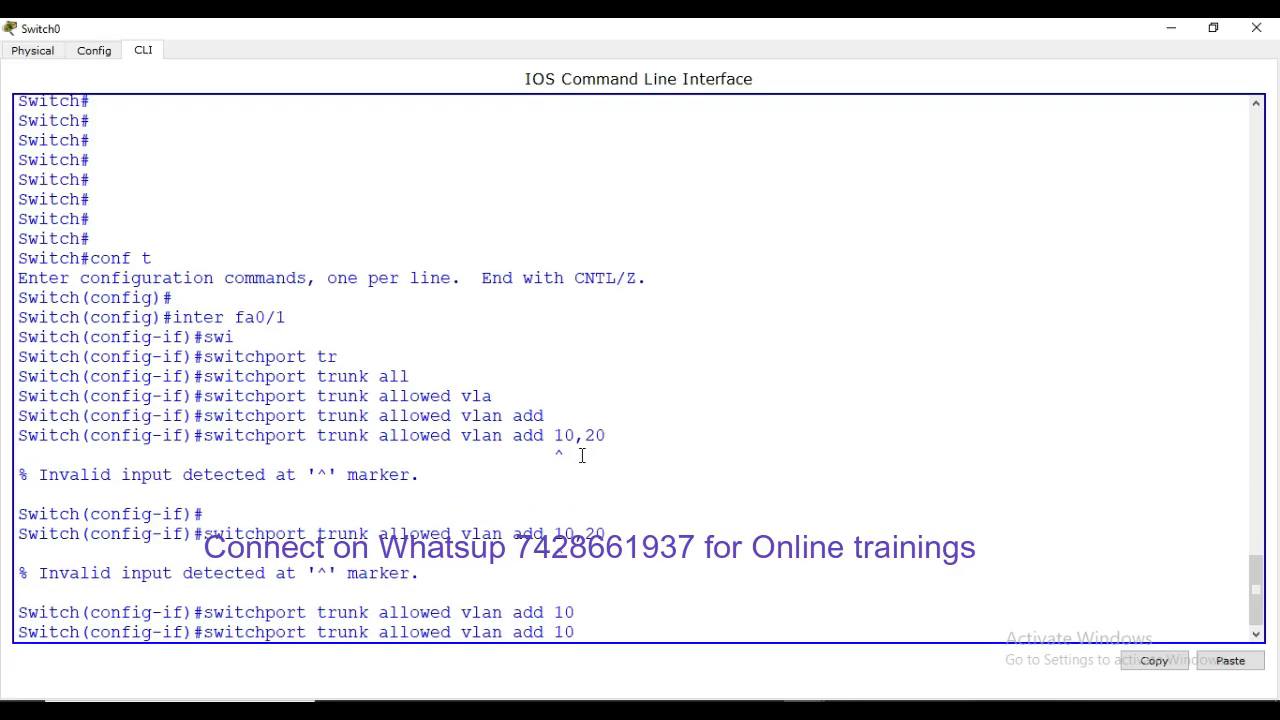
key("Left")
key("BackSpace")
type("2")
key("Return")
key("Return")
key("Return")
key("Return")
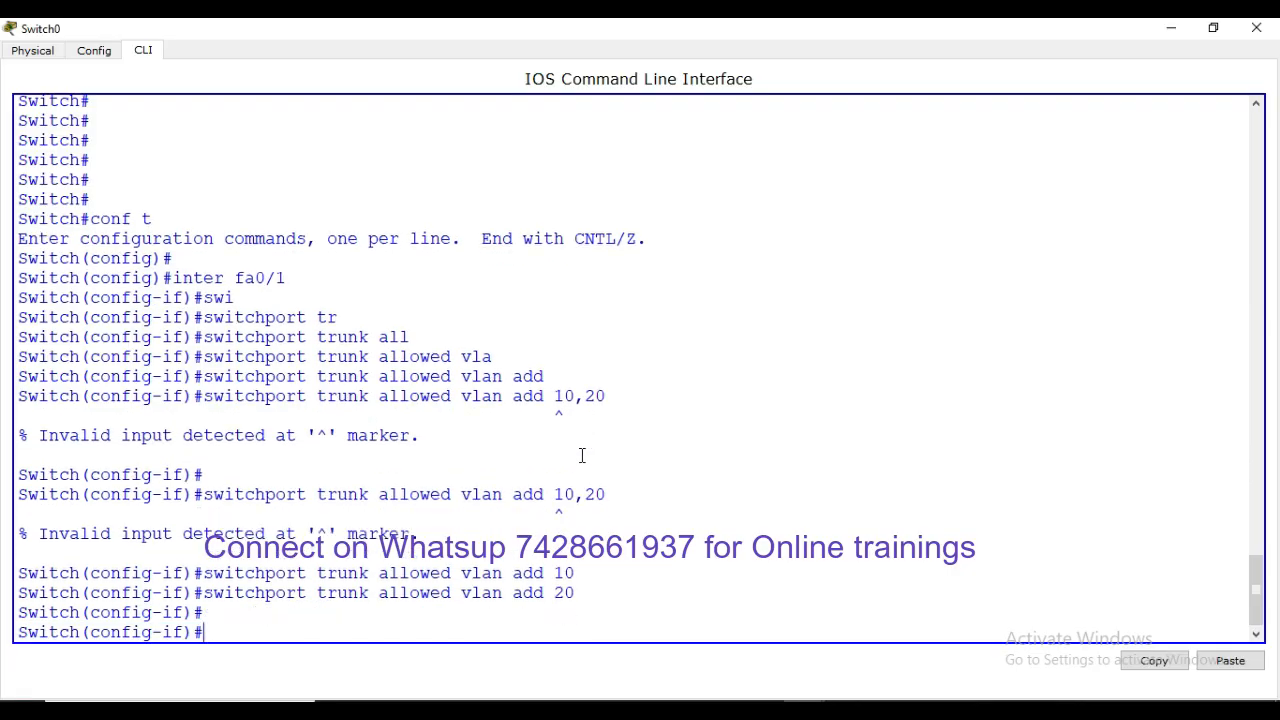
Exit configuration and run show interfaces trunk, confirming VLANs 10,20,30 allowed
key("ctrl+z")
key("Return")
key("Return")
key("Return")
type("s")
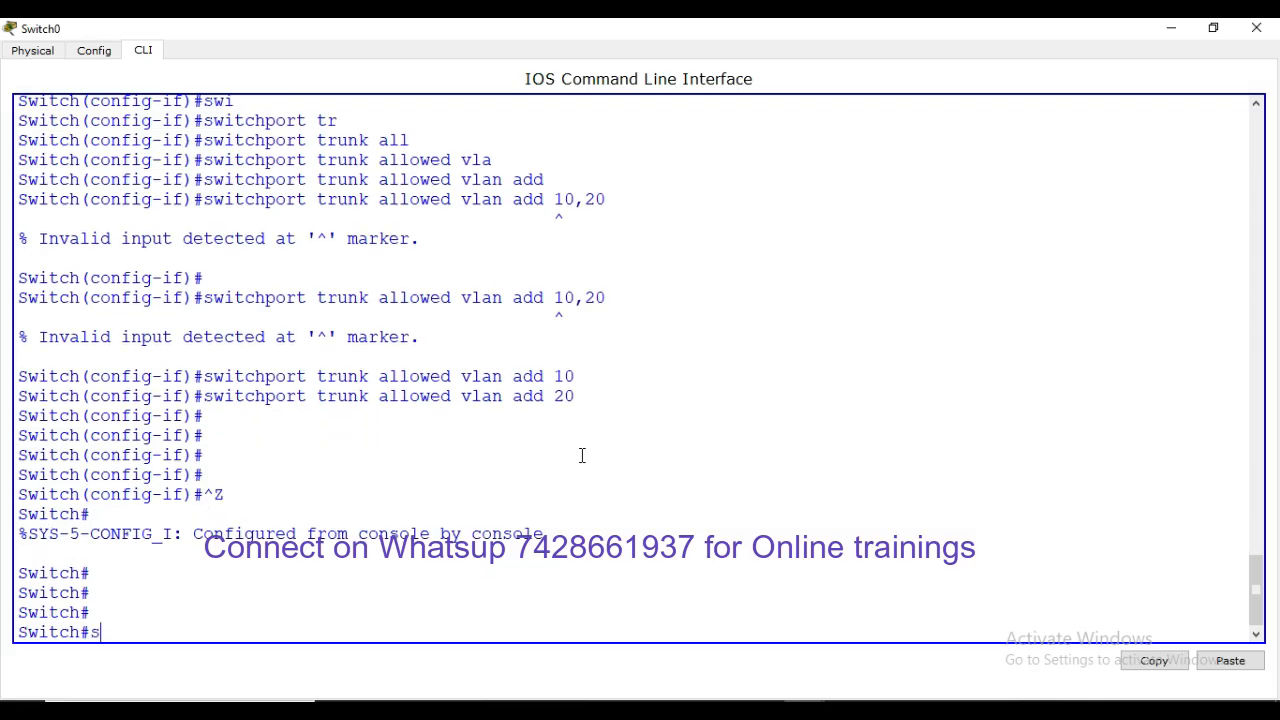
type("h inter trun")
key("Tab")
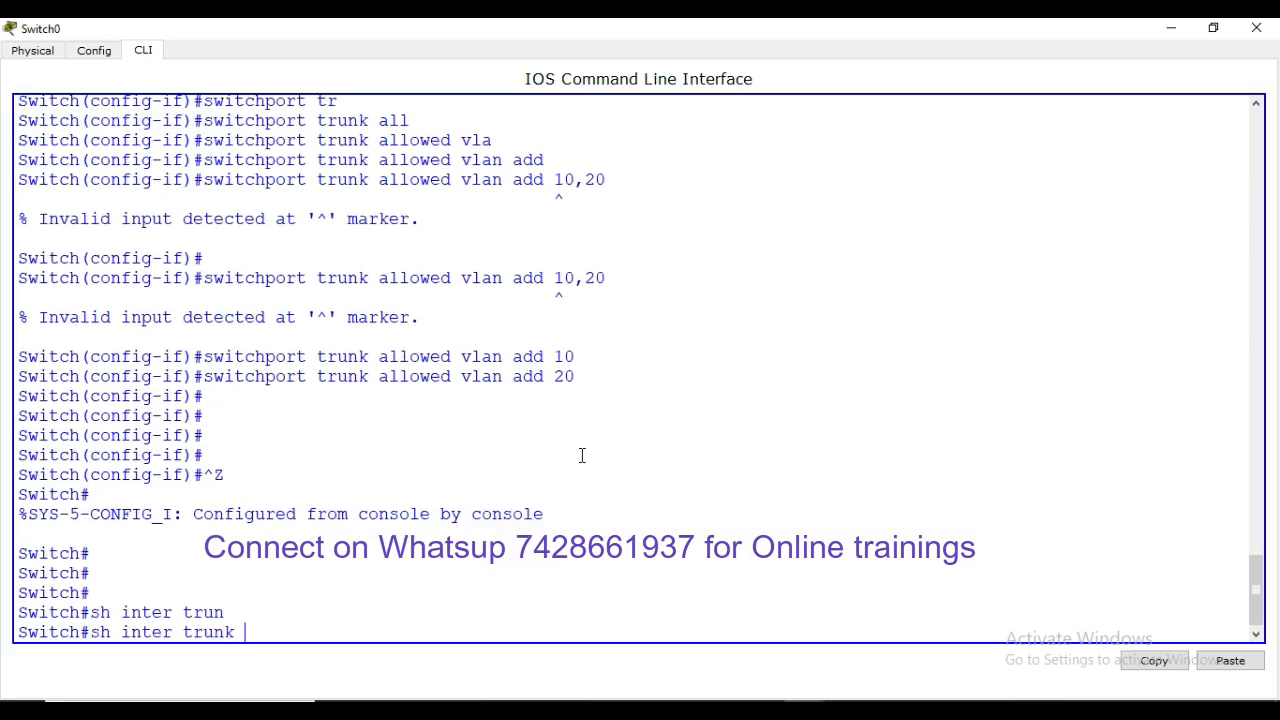
key("Return")
key("Return")
key("Return")
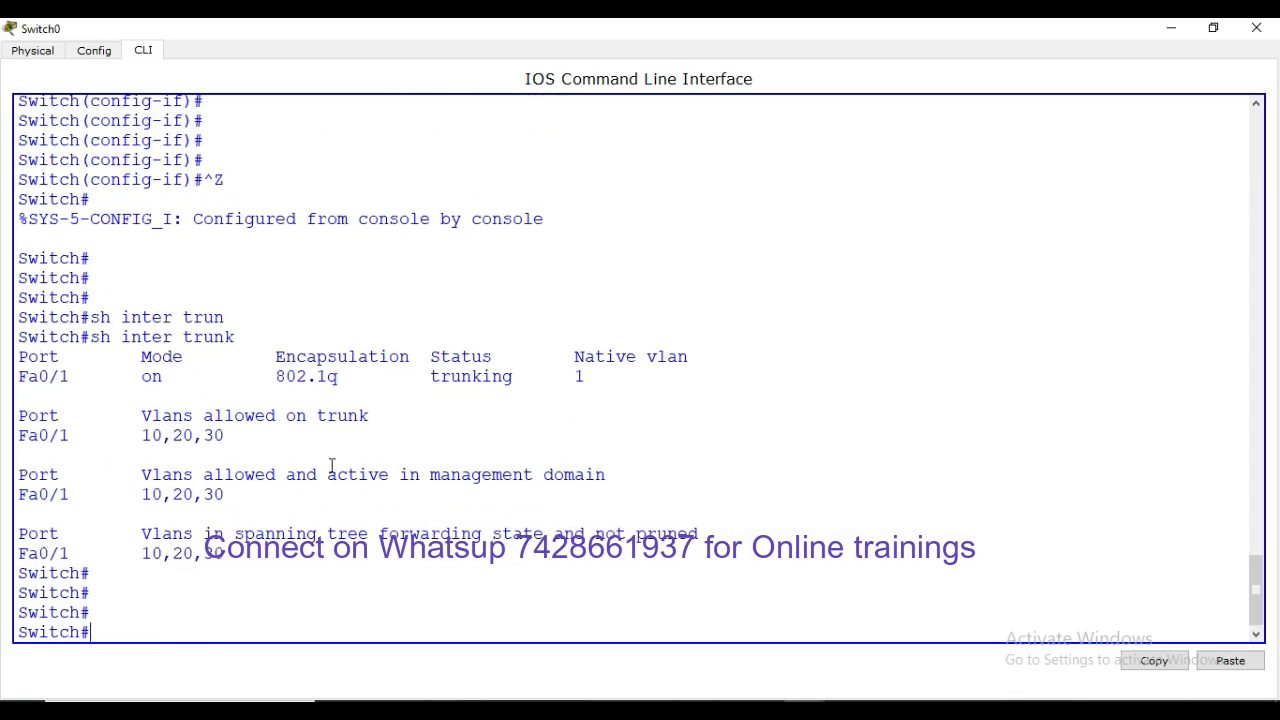
left_click_drag(316, 440, 376, 416)
On Switch1's CLI, enter global configuration and then interface Fa0/1
left_click(316, 440)
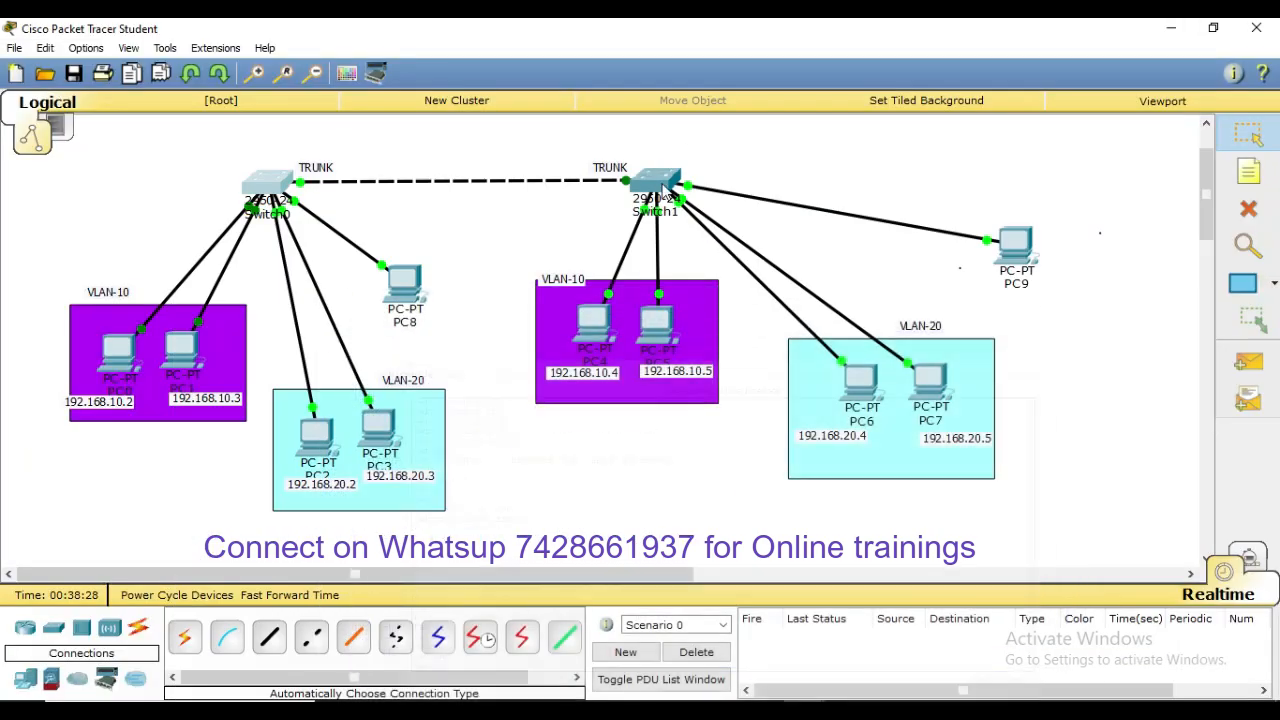
left_click(643, 186)
left_click(877, 137)
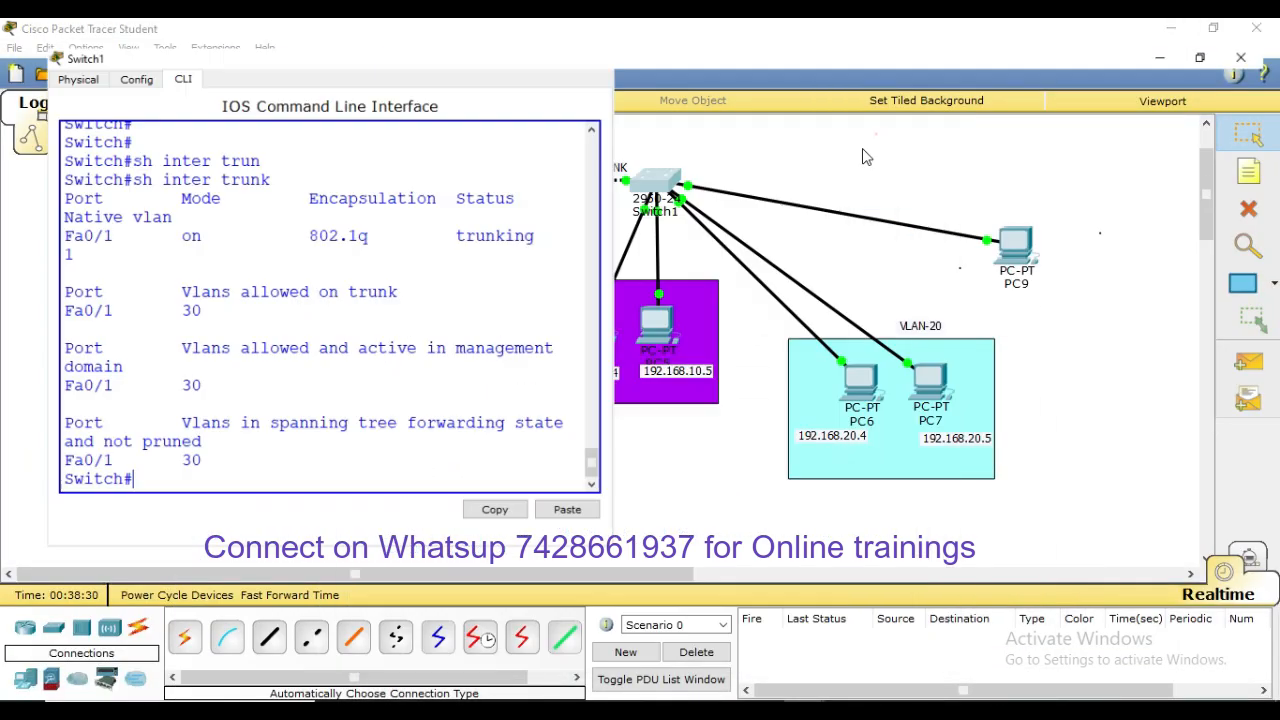
left_click(720, 359)
key("Return")
key("Return")
key("Return")
key("Return")
key("Return")
type("conf t")
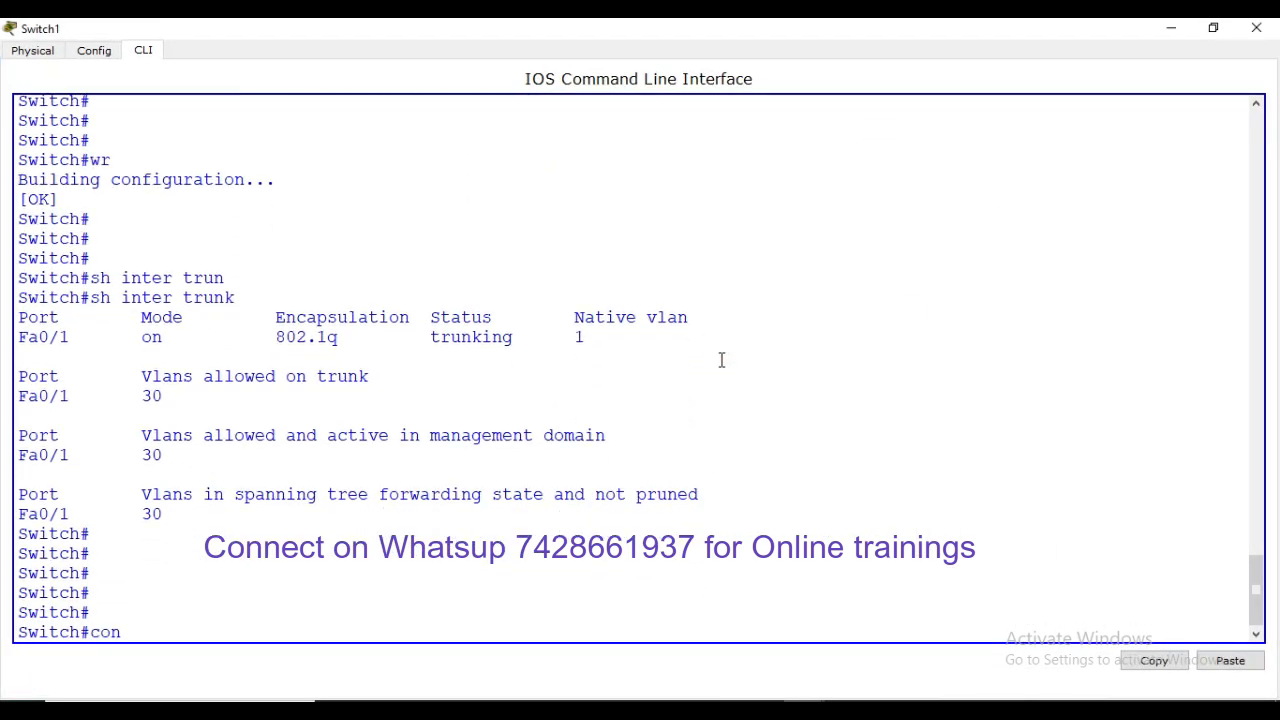
key("Return")
key("Return")
key("Return")
type("inte")
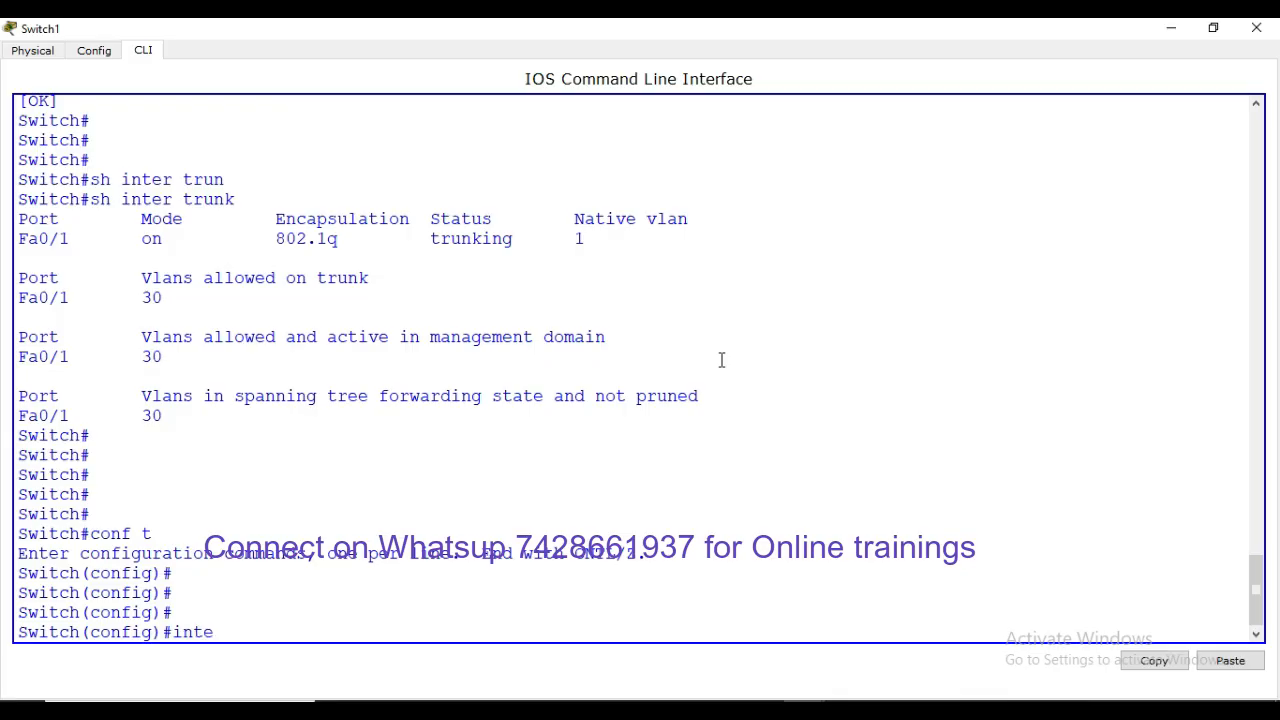
type("r fa0/1")
key("Return")
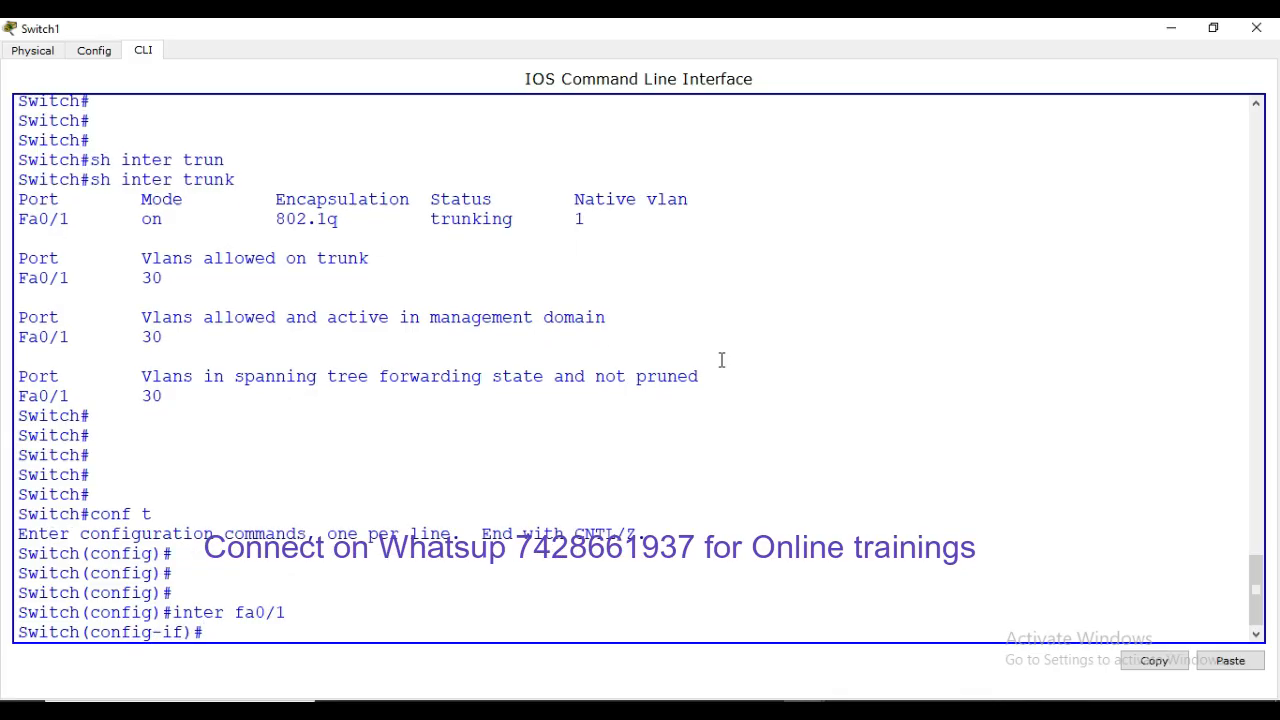
Add VLANs 10 and 20 to Fa0/1's trunk allowed VLAN list
type("swi")
key("Tab")
type("tr")
key("Tab")
type("all")
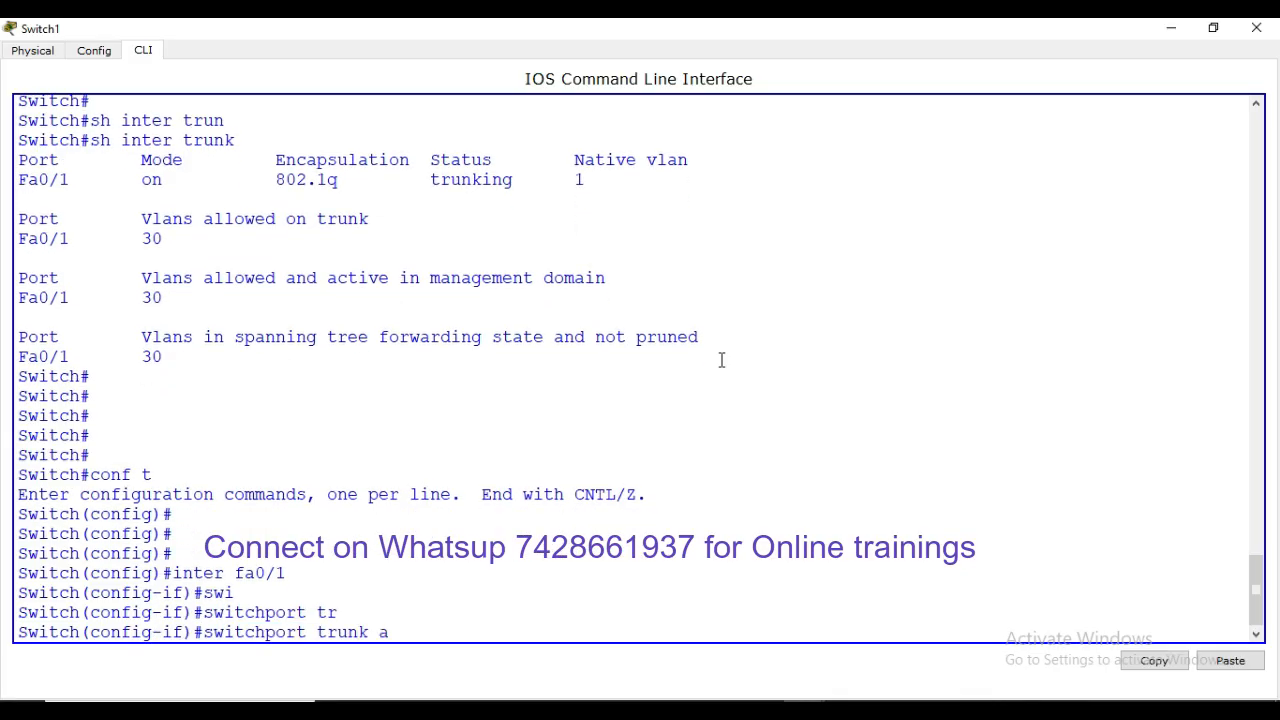
key("Tab")
type("vla")
key("Tab")
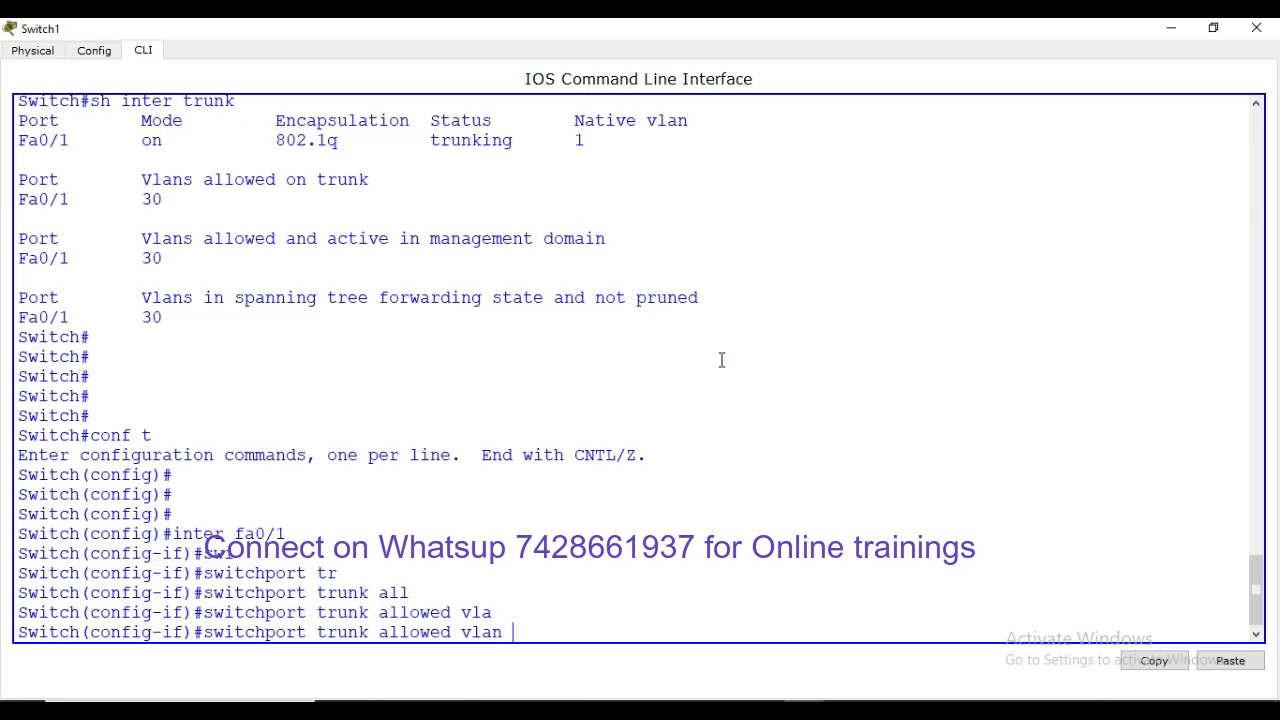
type("add")
key("Tab")
type("10")
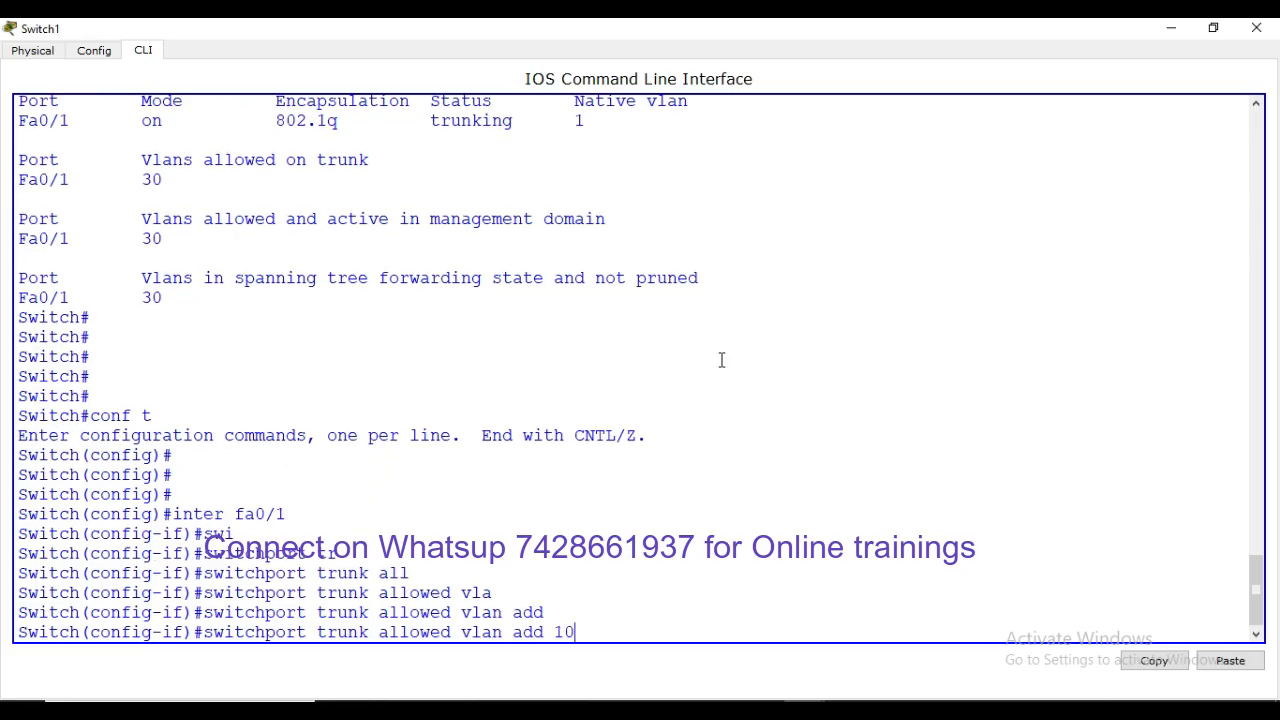
key("Return")
key("Up")
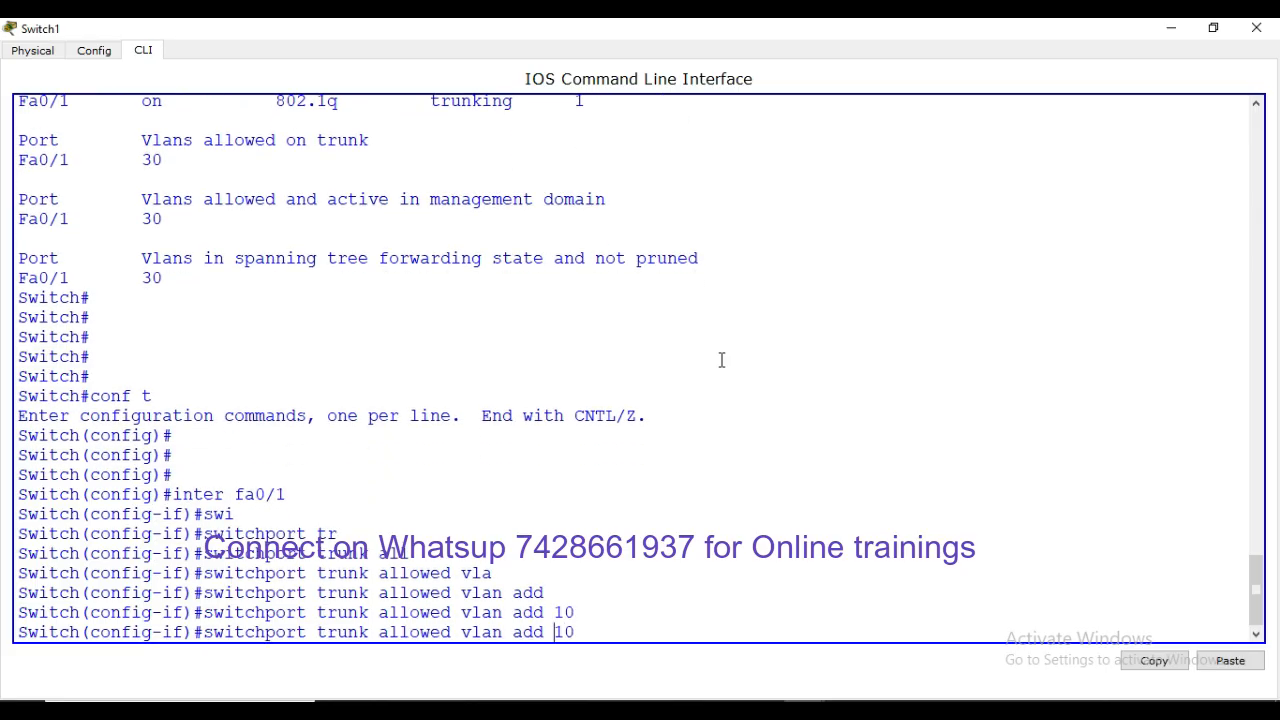
key("BackSpace")
key("BackSpace")
type("20")
key("Return")
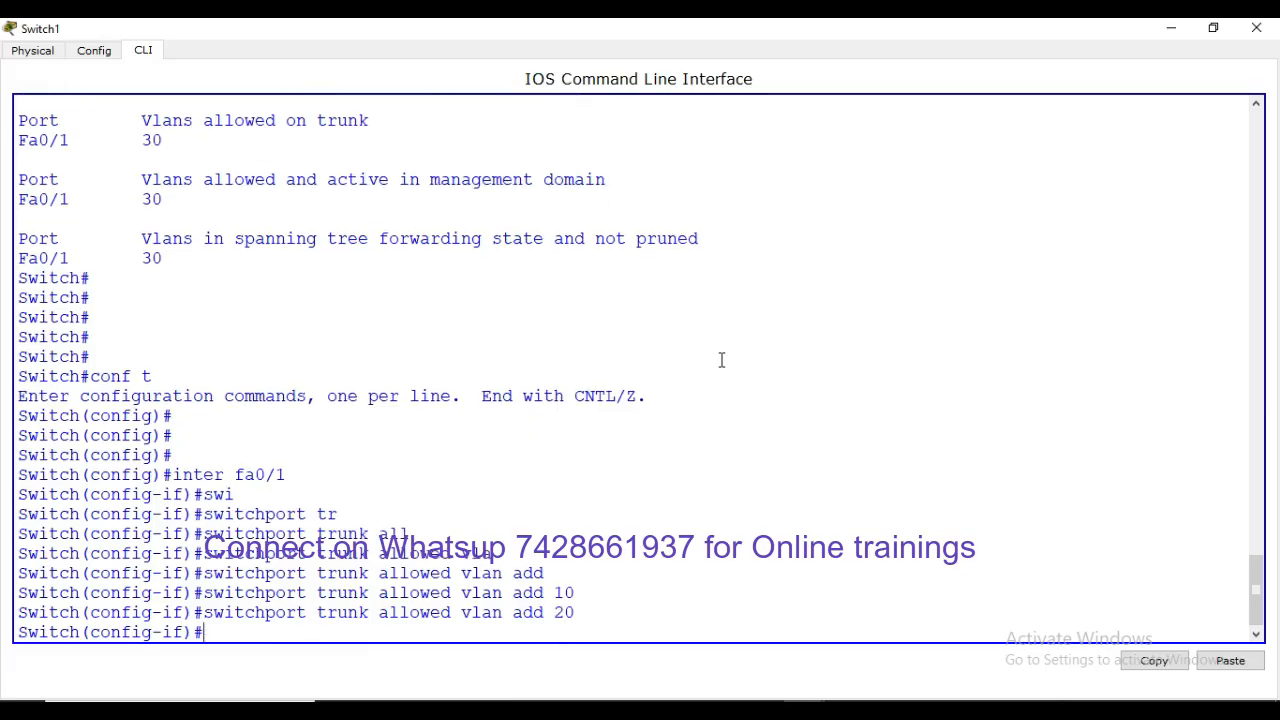
key("Return")
key("Return")
Save Switch1's configuration with wr and verify the trunk allows VLANs 10, 20 and 30
key("Return")
key("ctrl+z")
key("Return")
key("Return")
key("Return")
key("Return")
key("Return")
type("witch#w")
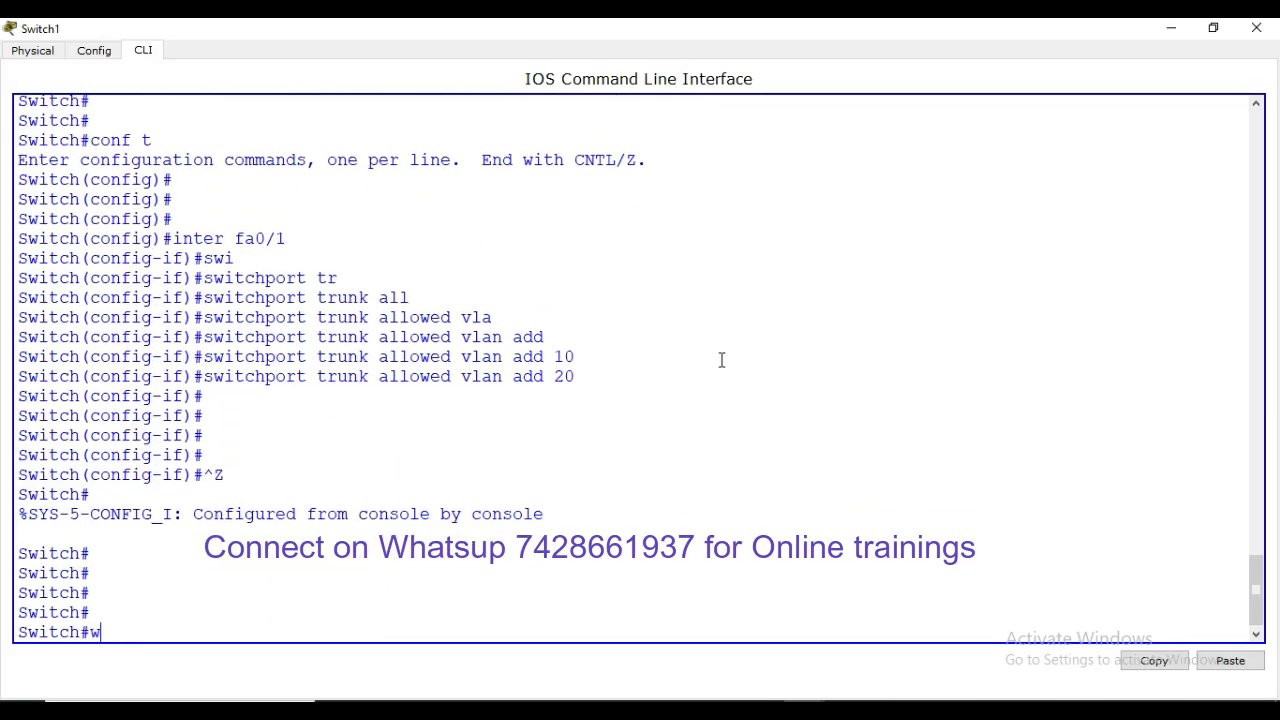
type("r")
key("Return")
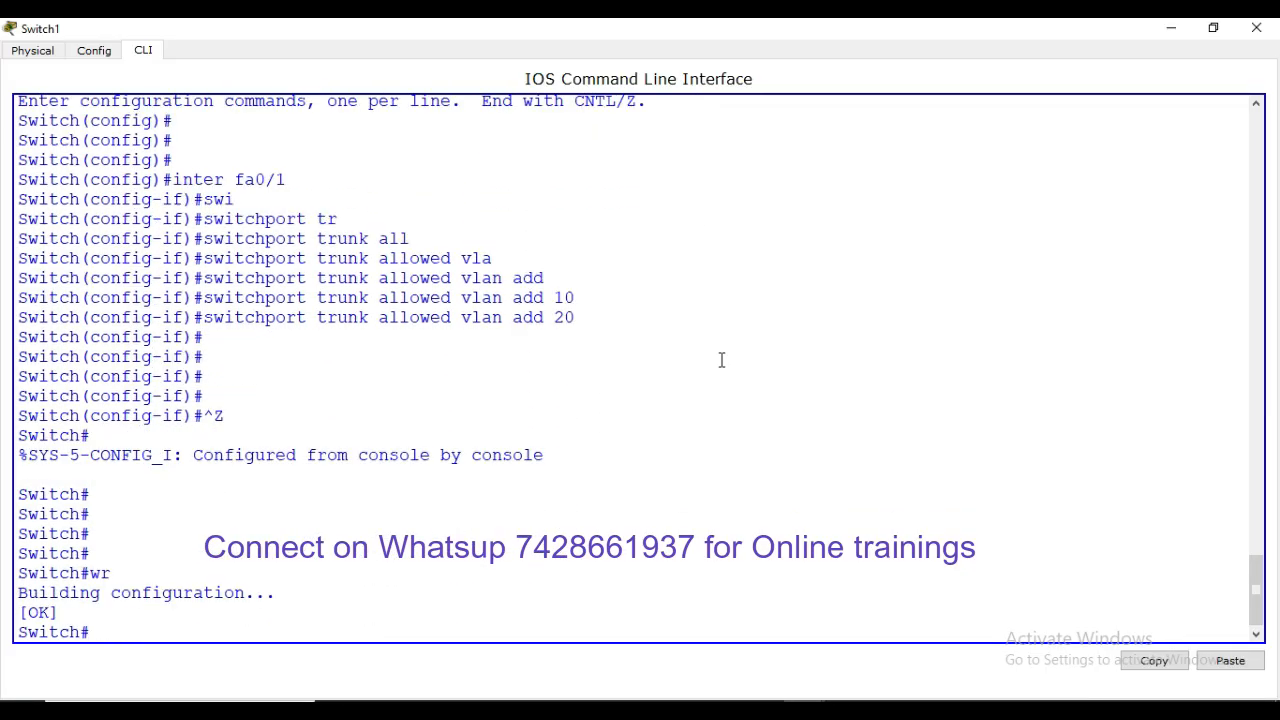
type("sh inter trun")
key("Tab")
key("Return")
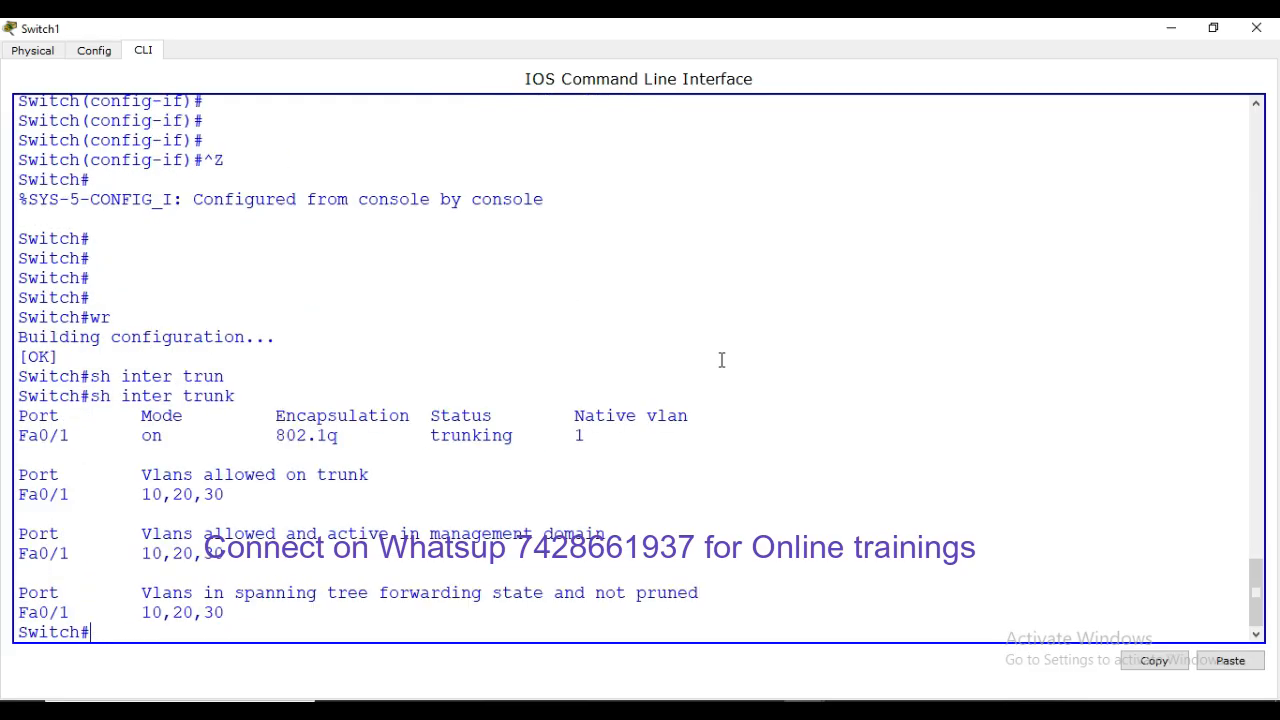
key("Return")
key("Return")
key("Return")
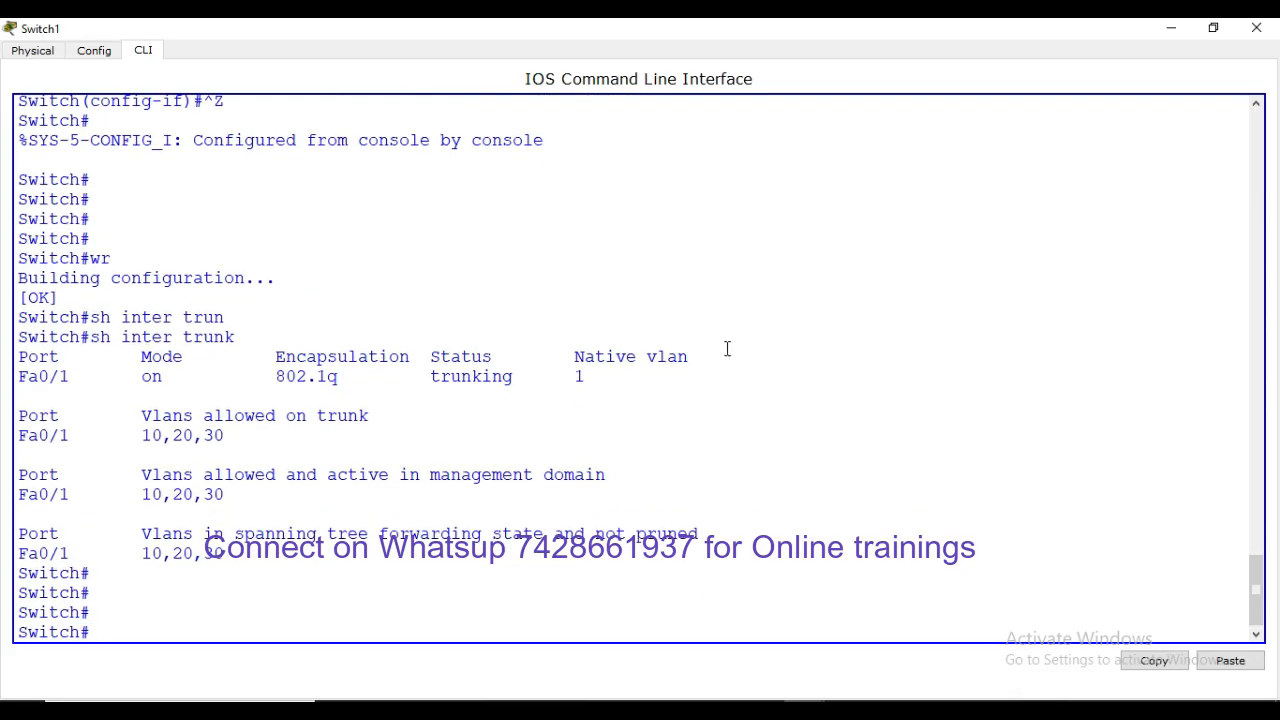
left_click(1171, 28)
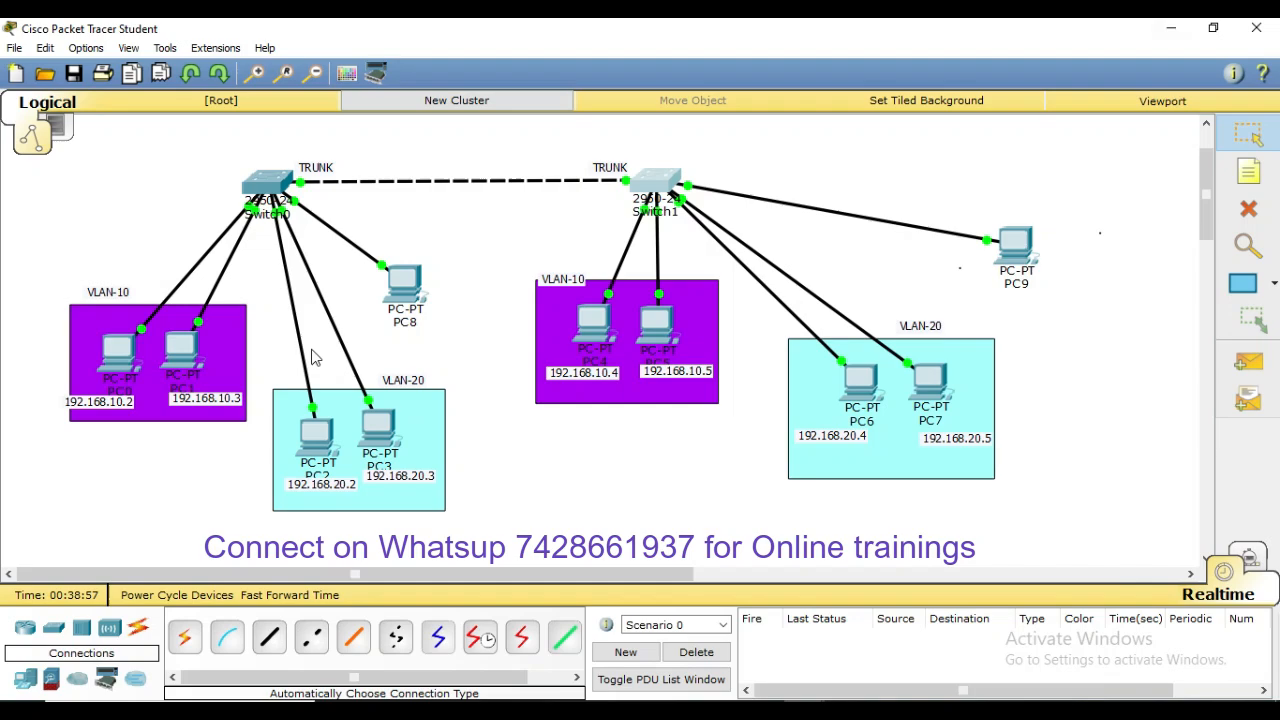
Rerun PC0's ping to 192.168.10.4 across the trunk
left_click(546, 440)
left_click(125, 340)
left_click(122, 343)
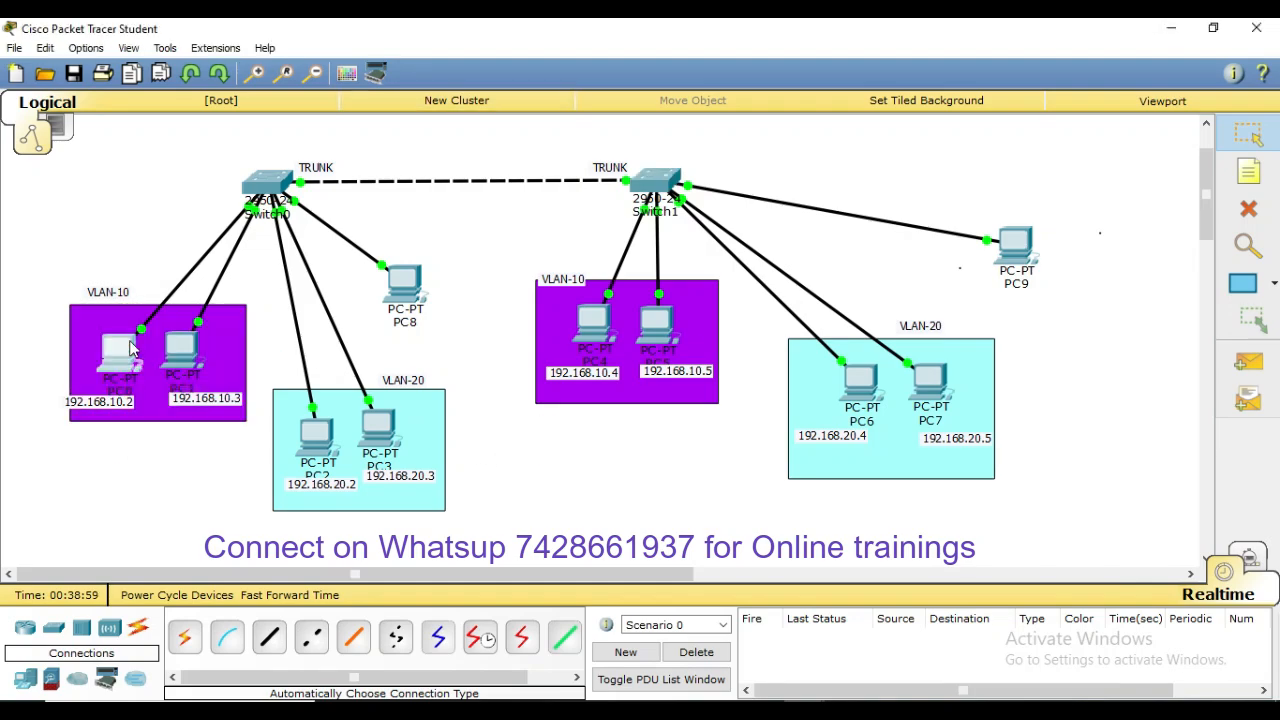
key("Up")
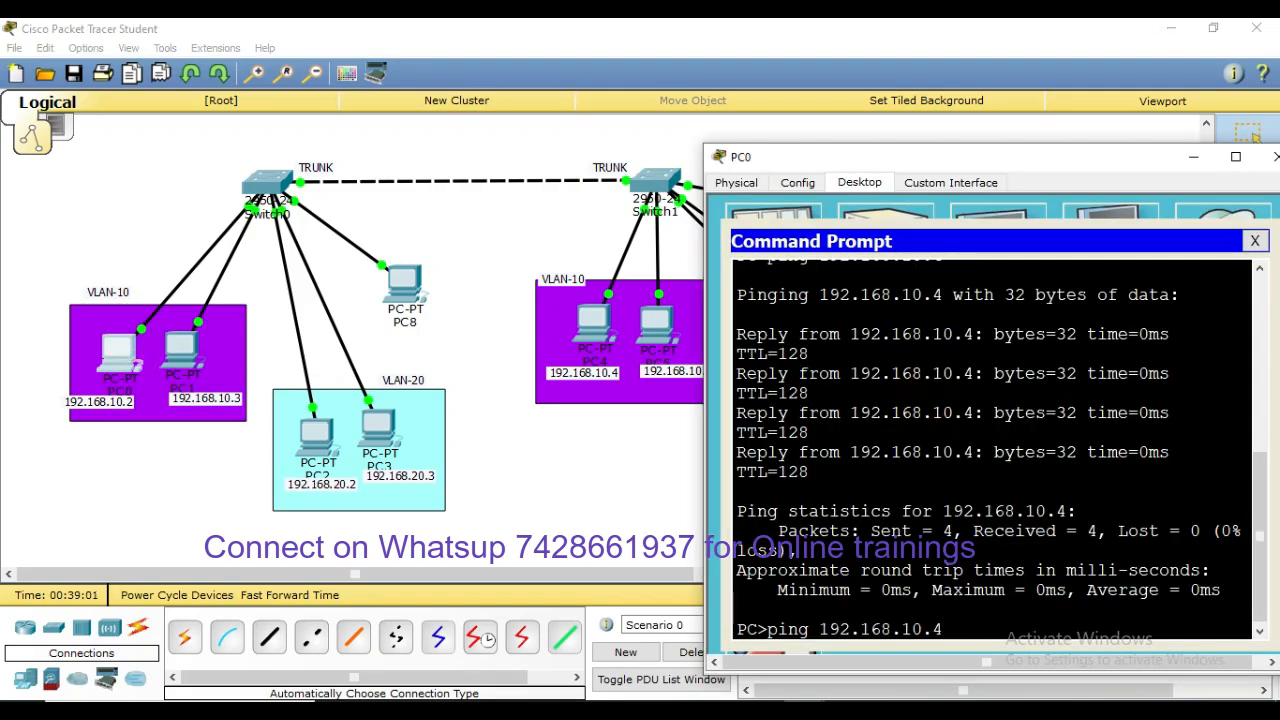
key("Return")
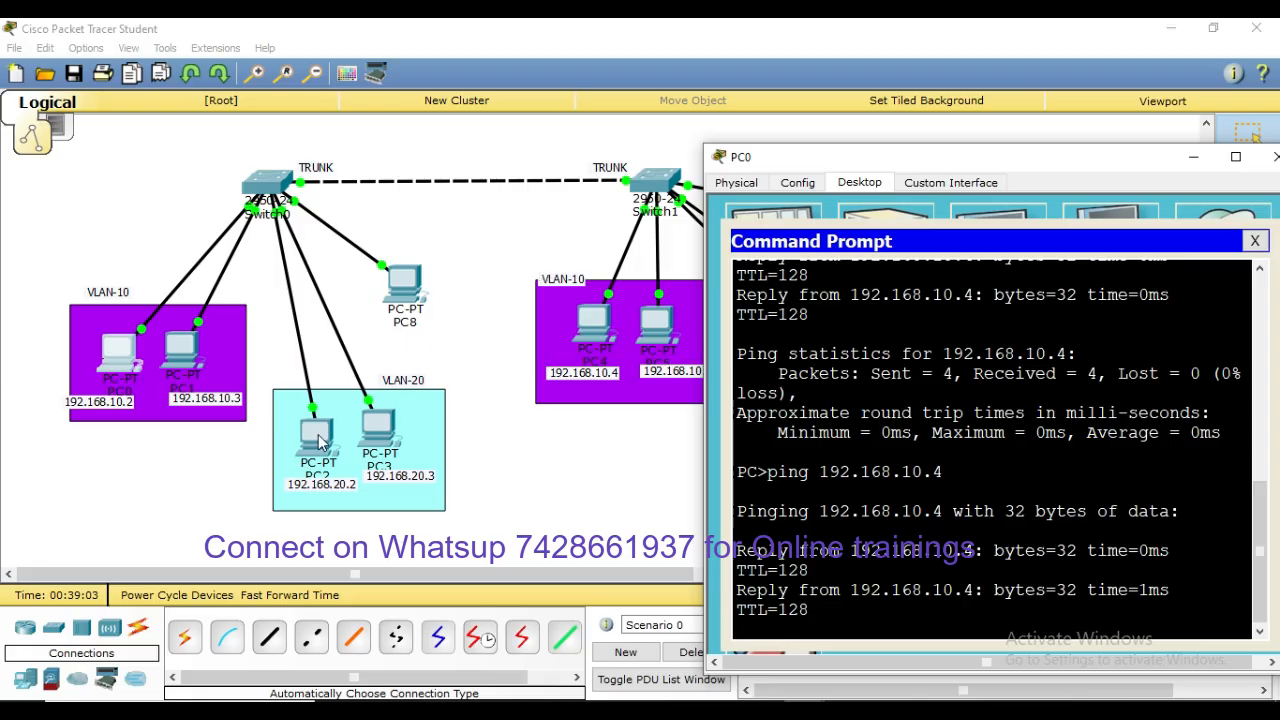
Rerun PC2's ping to 192.168.20.4 across the trunk
left_click(316, 432)
left_click(751, 252)
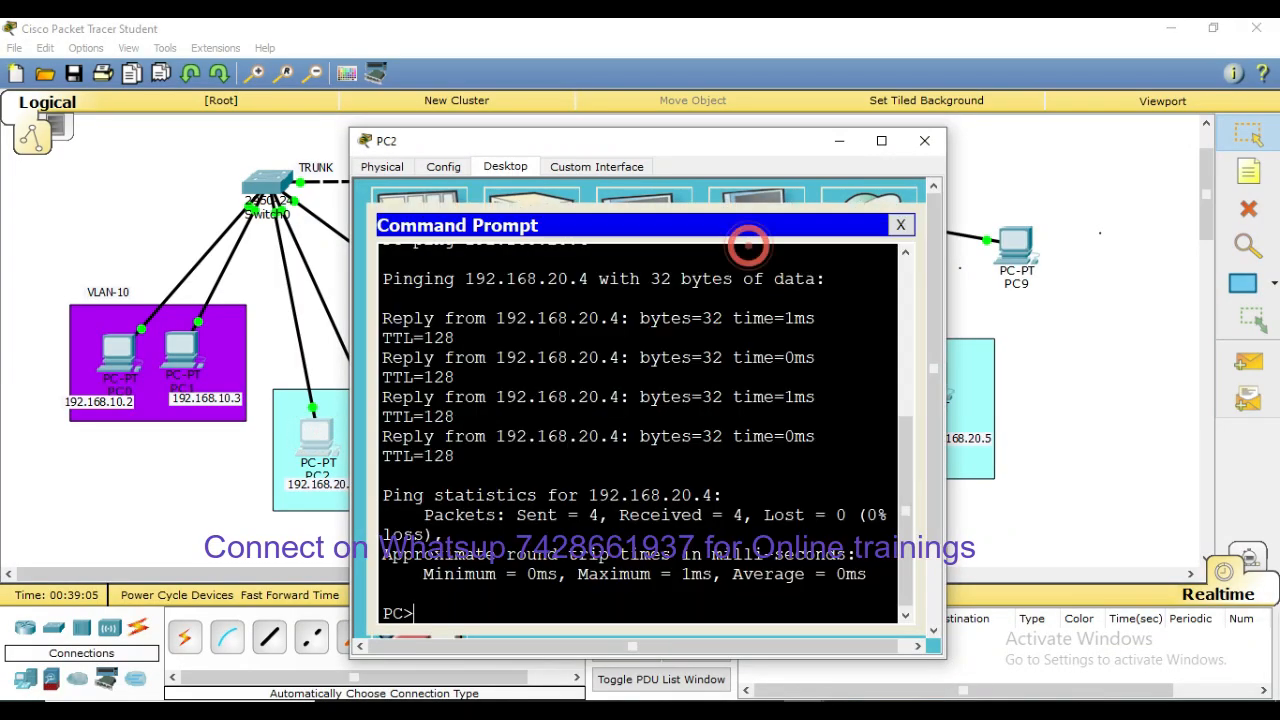
key("Up")
key("Return")
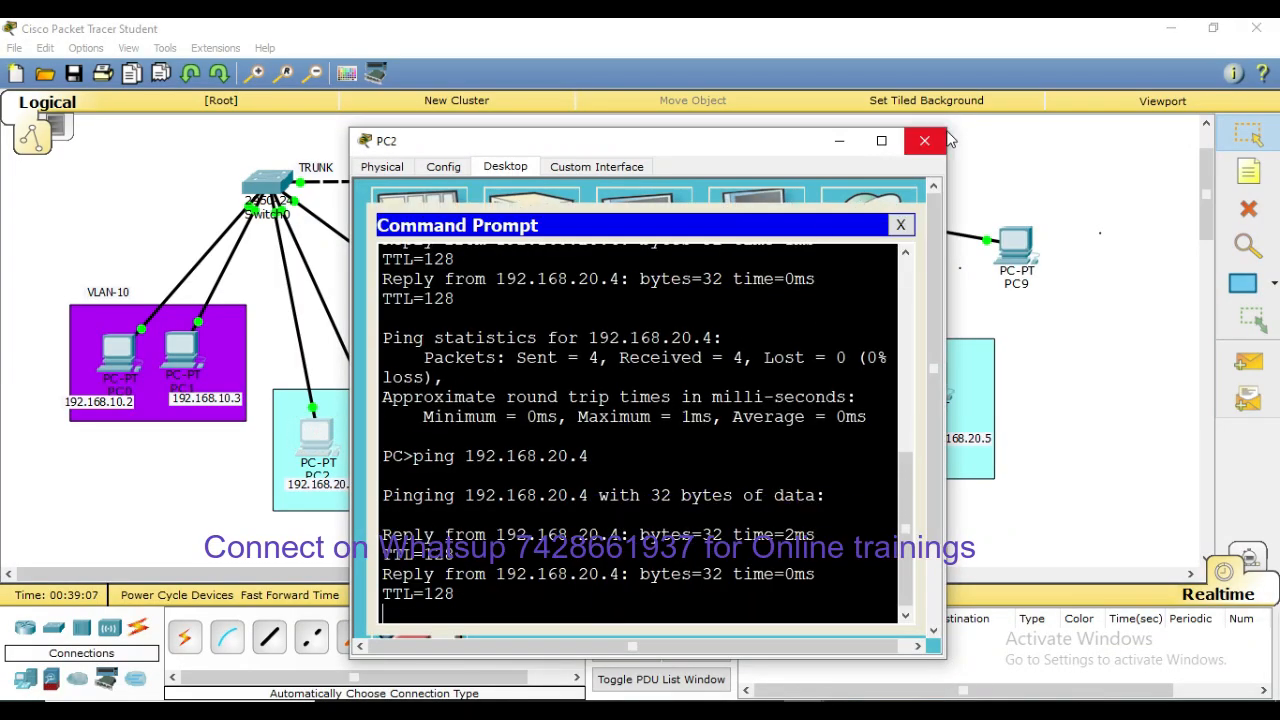
left_click(924, 140)
Rerun PC8's ping to 192.168.30.3 across the trunk
left_click(405, 285)
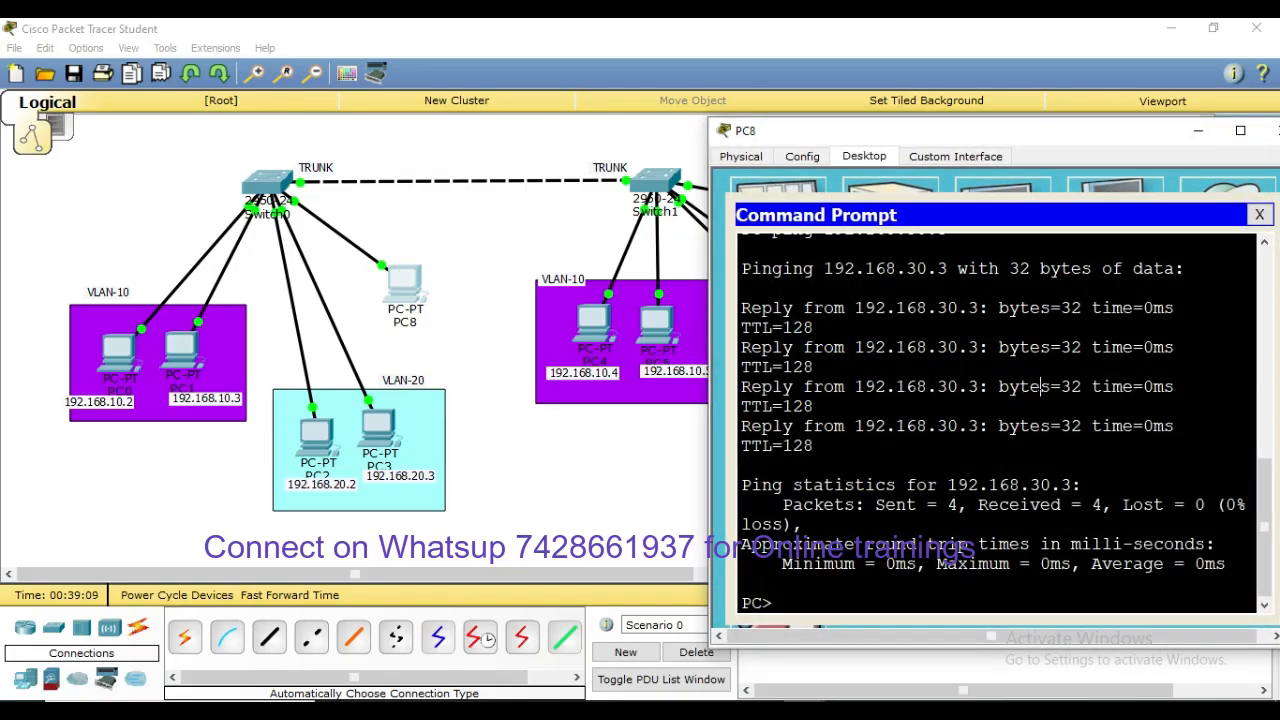
left_click(1035, 392)
key("Up")
key("Return")
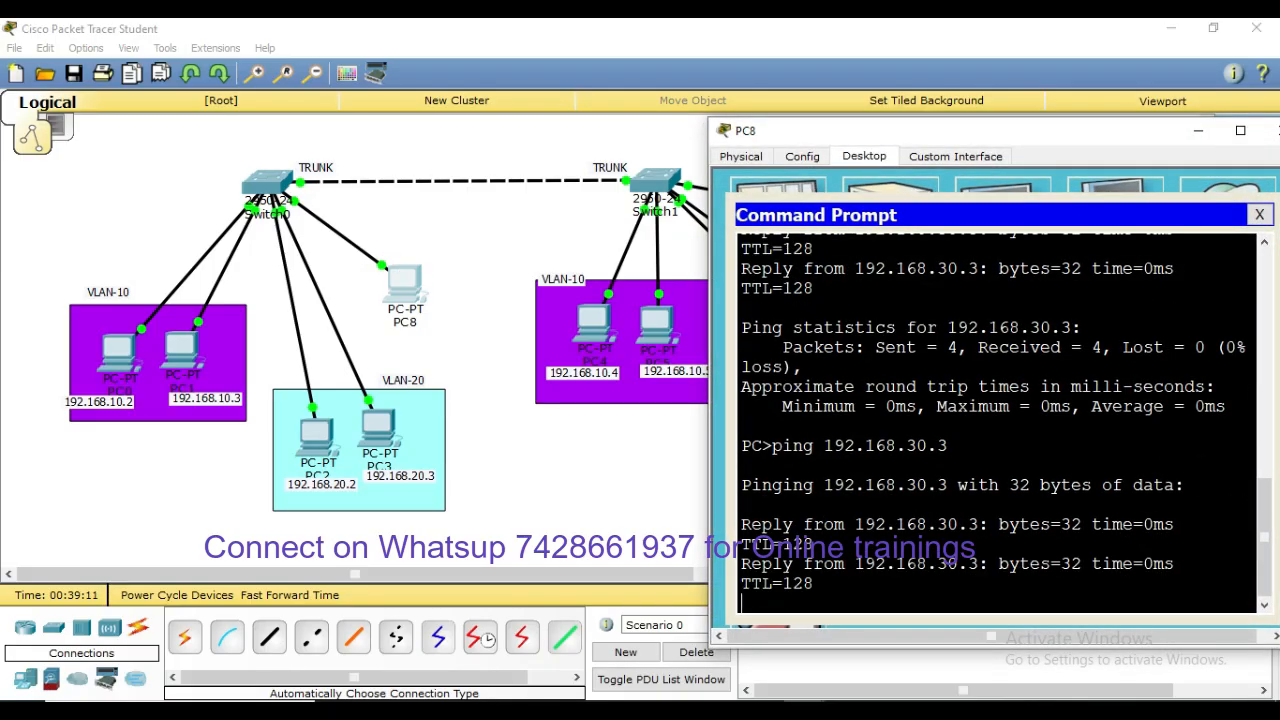
left_click_drag(1072, 145, 882, 142)
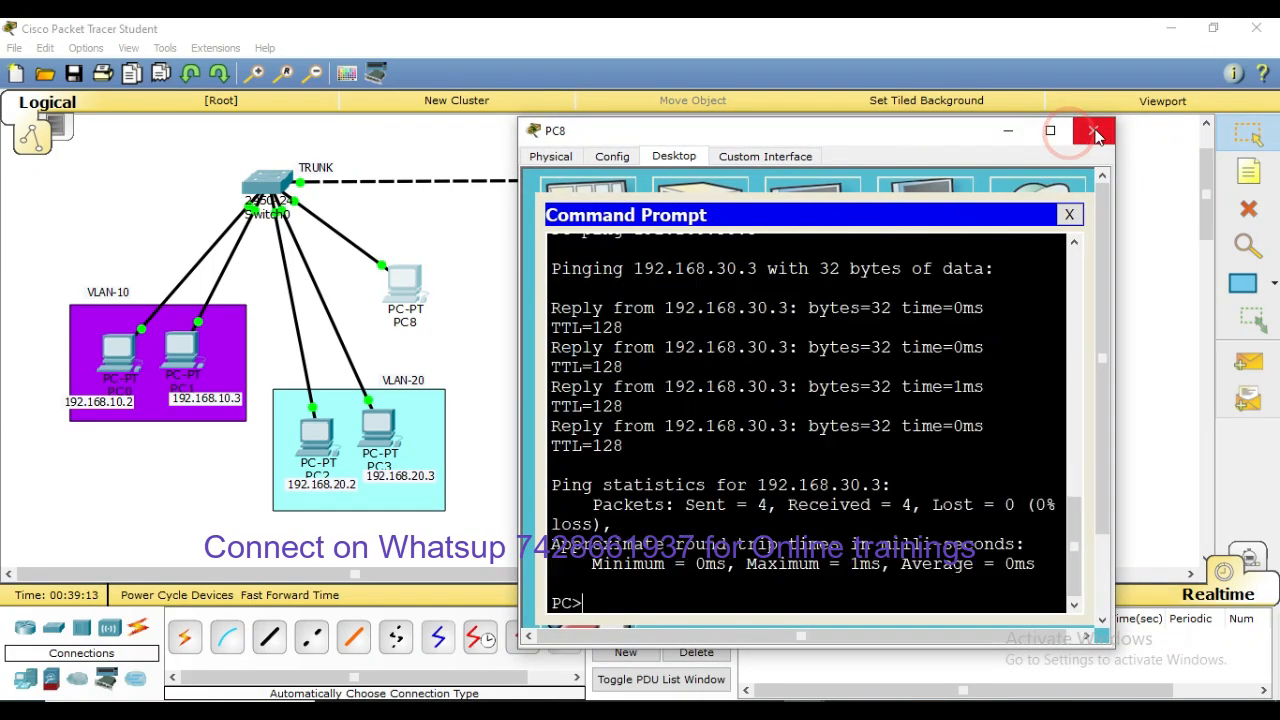
left_click(1088, 130)
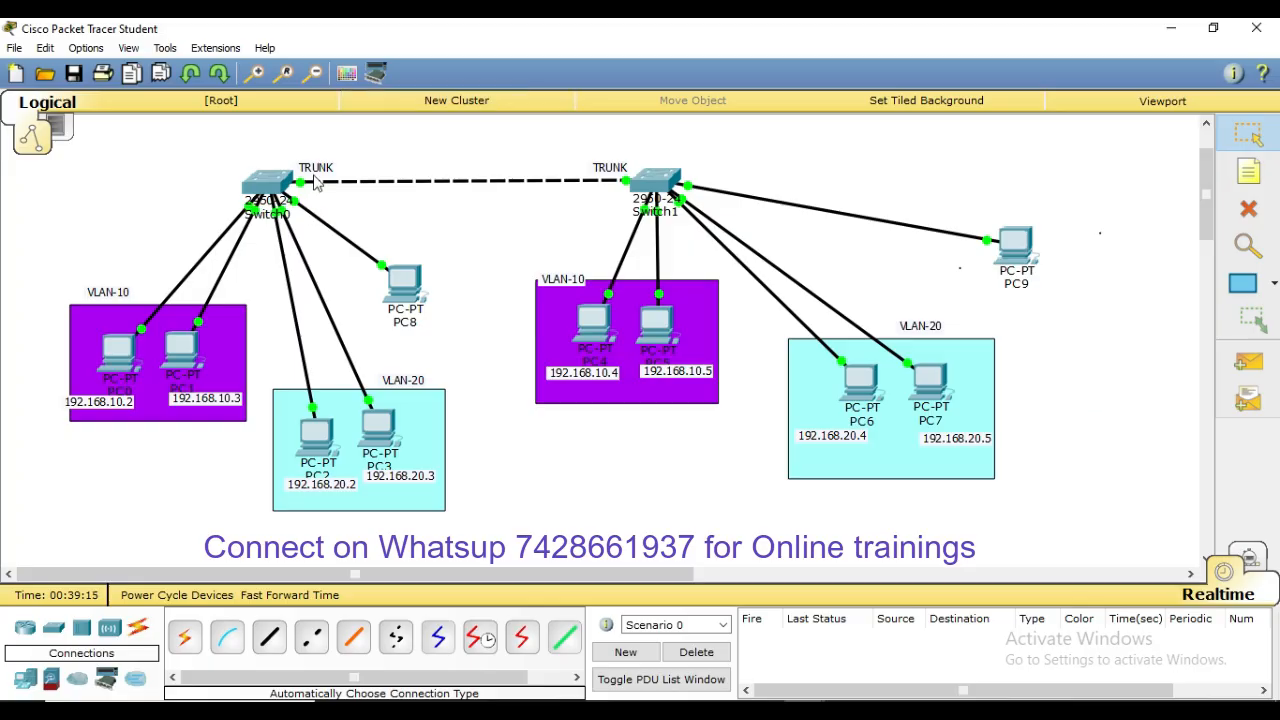